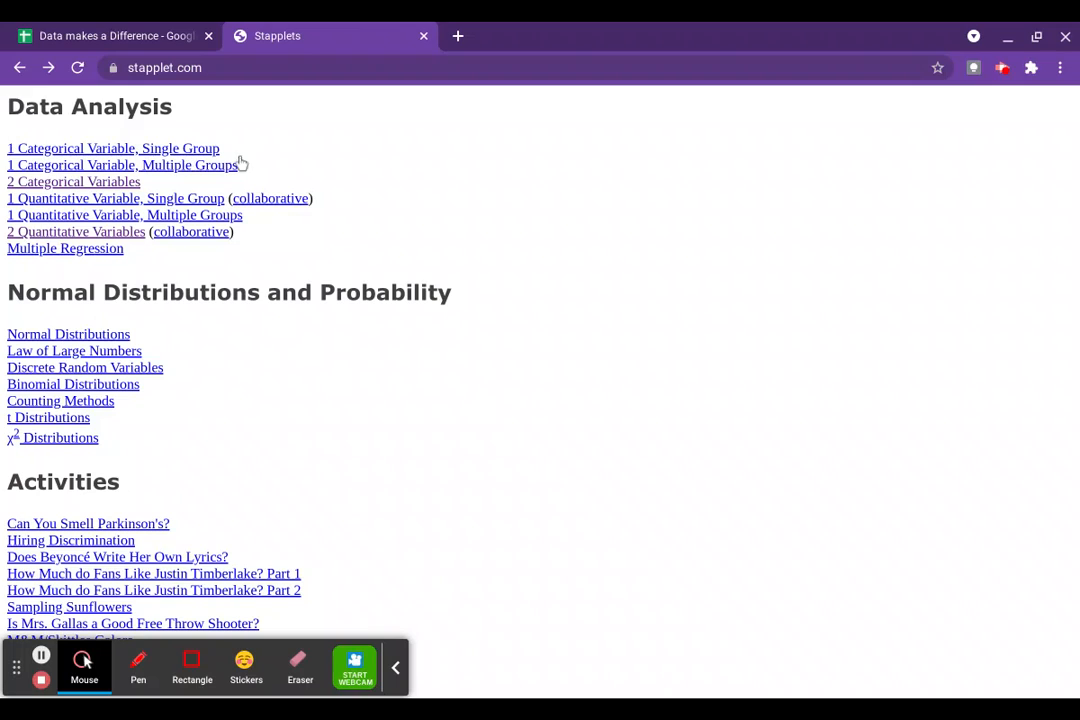
Switch to the Data makes a Difference spreadsheet and highlight the food truck and restaurant table, A1:D5.
{"action": "left_click", "coordinate": [128, 41]}
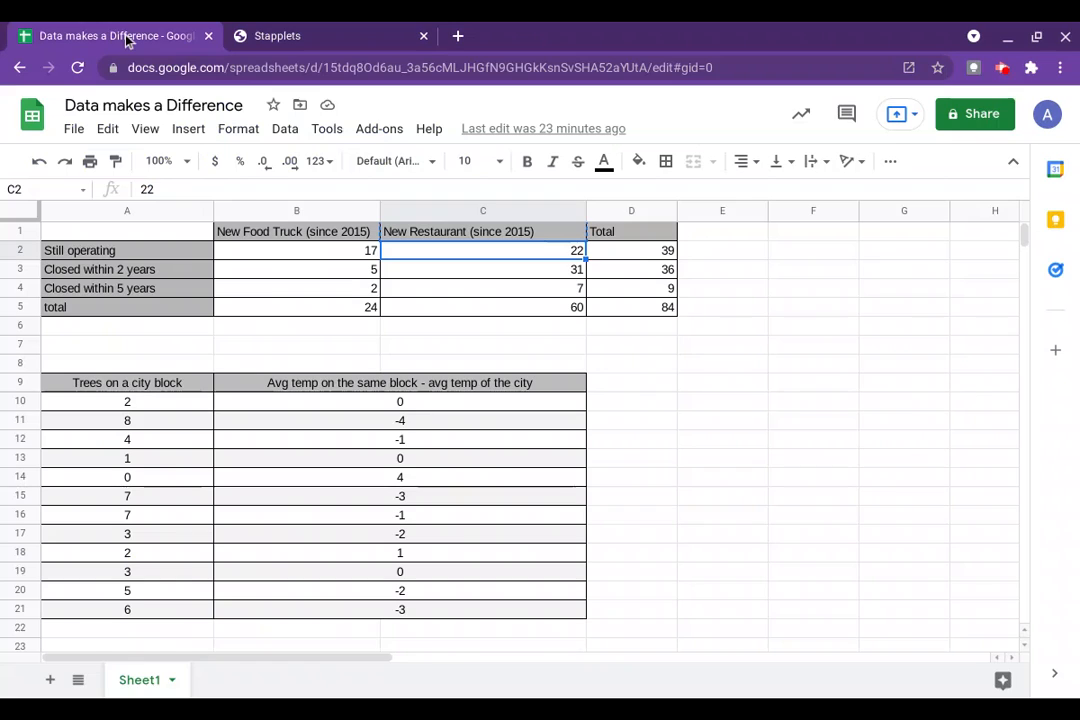
{"action": "left_click", "coordinate": [172, 238]}
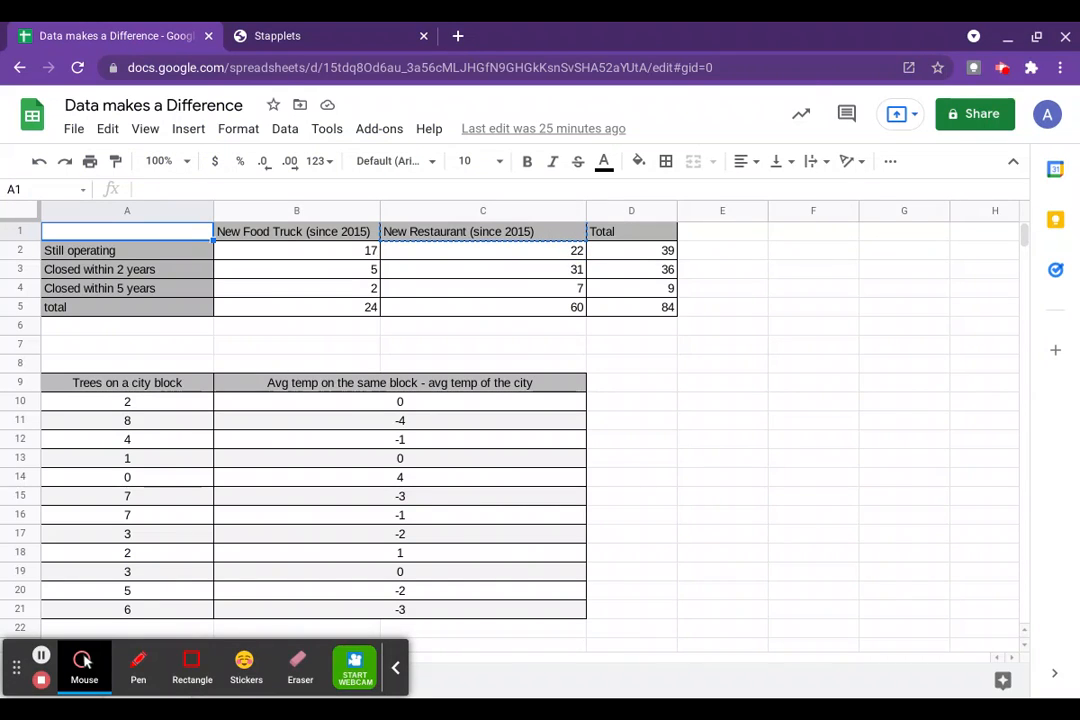
{"action": "key", "text": "shift+Right"}
{"action": "key", "text": "shift+Right"}
{"action": "key", "text": "shift+Right"}
{"action": "key", "text": "shift+Down"}
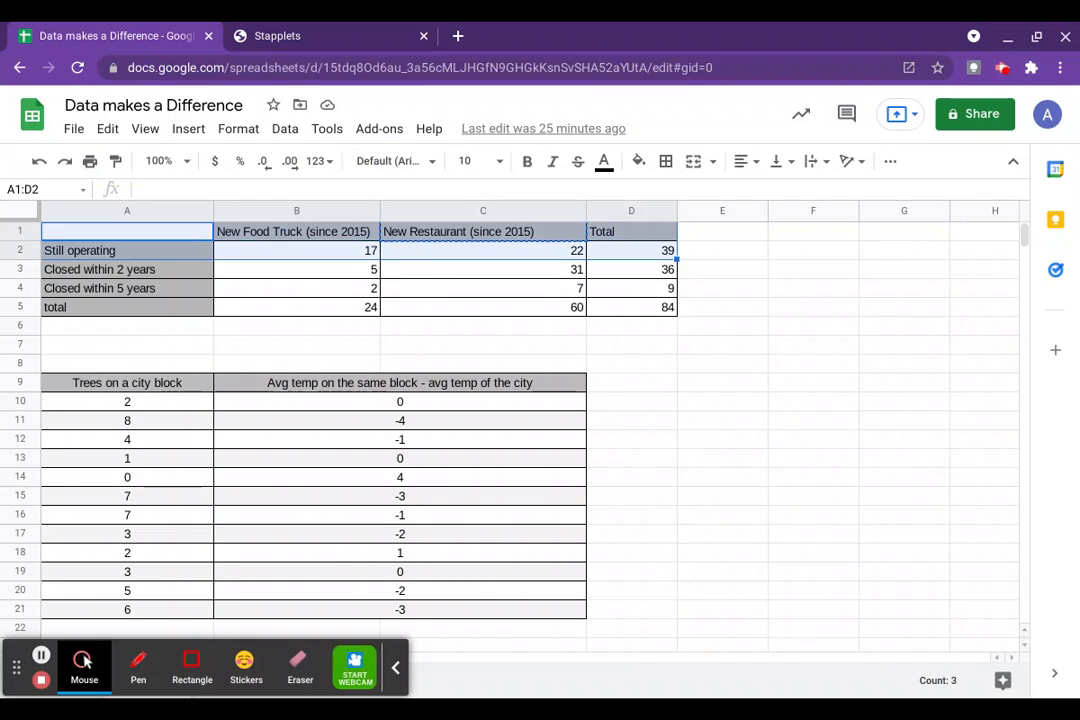
{"action": "key", "text": "shift+Down"}
{"action": "key", "text": "shift+Down"}
{"action": "key", "text": "shift+Down"}
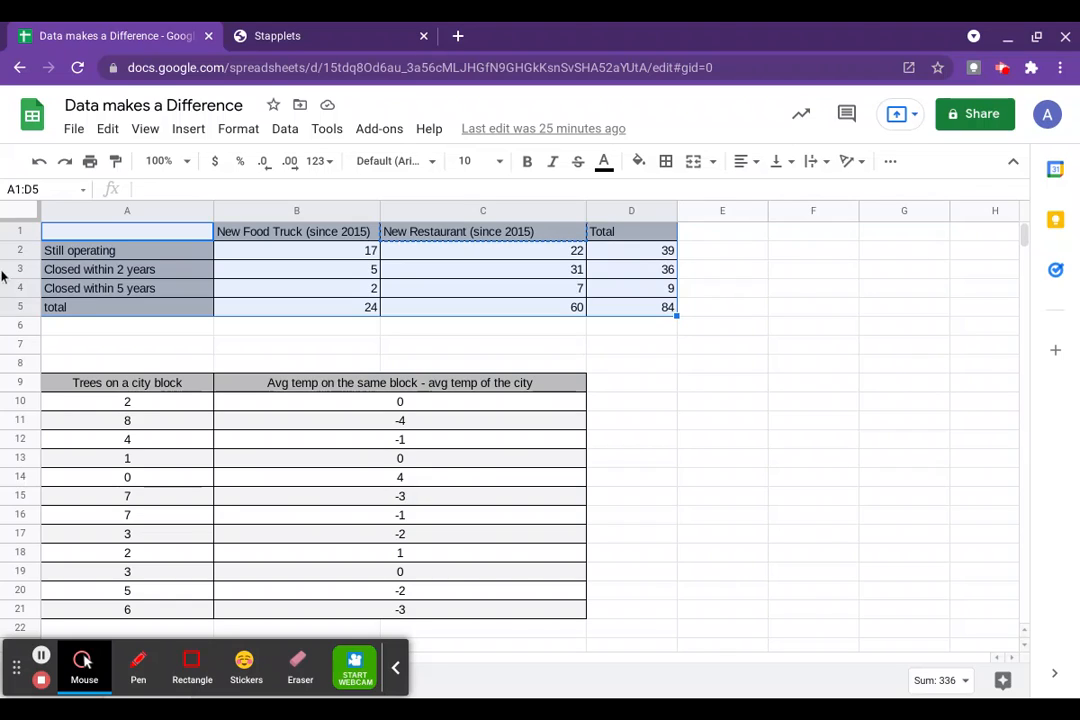
Highlight the whole table of trees on a city block and average temperature differences, A9:C21.
{"action": "left_click", "coordinate": [147, 389]}
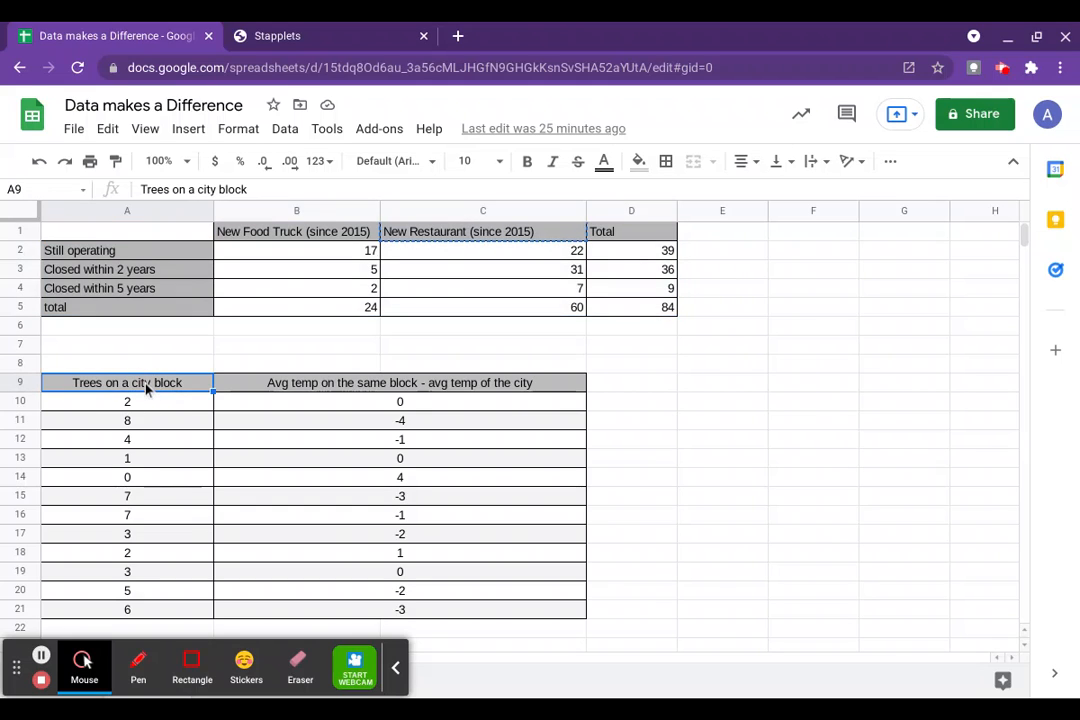
{"action": "key", "text": "shift+Right"}
{"action": "key", "text": "shift+Right"}
{"action": "key", "text": "shift+Down"}
{"action": "key", "text": "shift+Down"}
{"action": "key", "text": "shift+Down"}
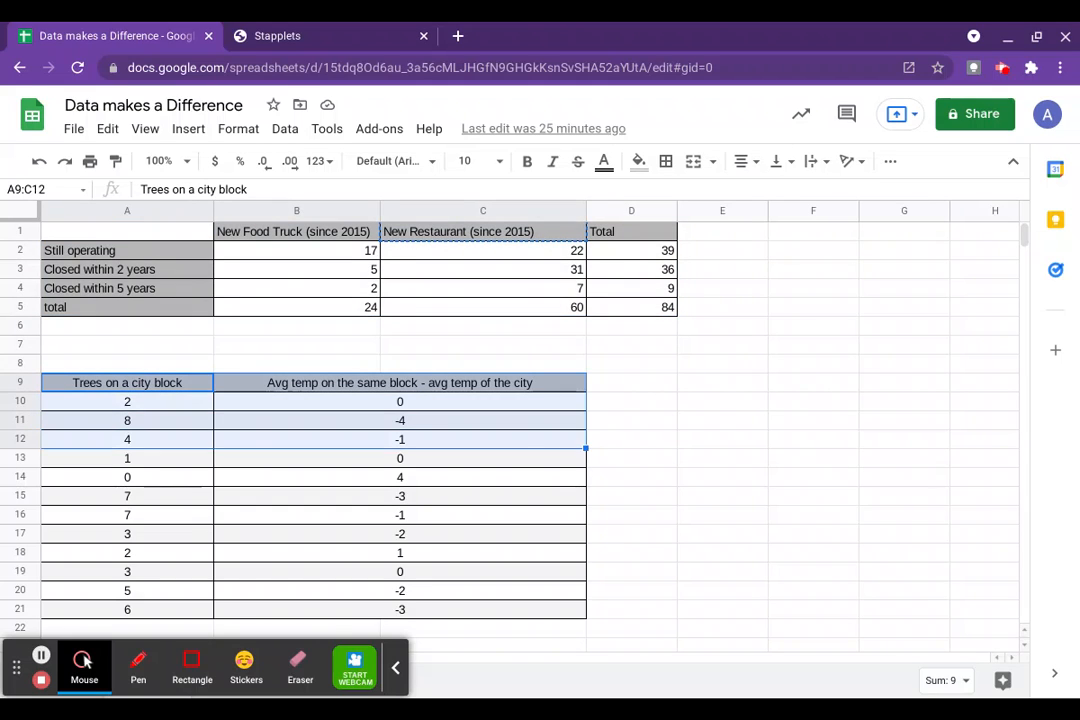
{"action": "key", "text": "shift+Down"}
{"action": "key", "text": "shift+Down"}
{"action": "key", "text": "shift+Down"}
{"action": "key", "text": "shift+Down"}
{"action": "key", "text": "shift+Down"}
{"action": "key", "text": "shift+Down"}
{"action": "key", "text": "shift+Down"}
{"action": "key", "text": "shift+Down"}
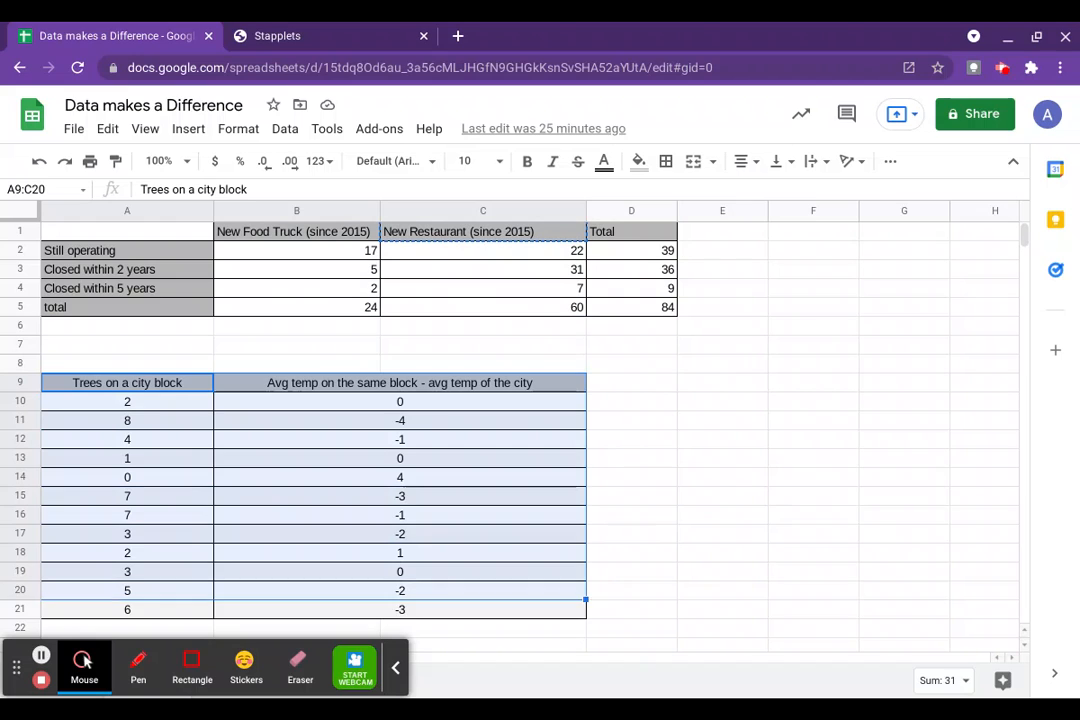
{"action": "key", "text": "shift+Down"}
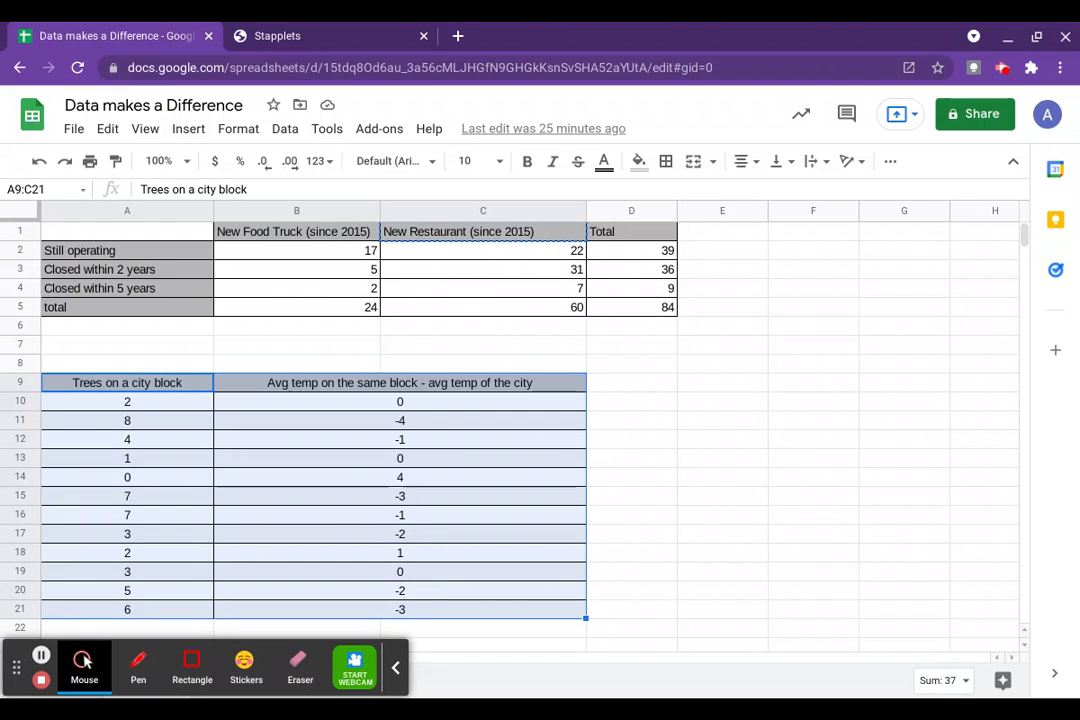
Open the 2 Categorical Variables applet on Stapplet, view its Raw data input, and set the input back to Two-way table.
{"action": "left_click", "coordinate": [125, 233]}
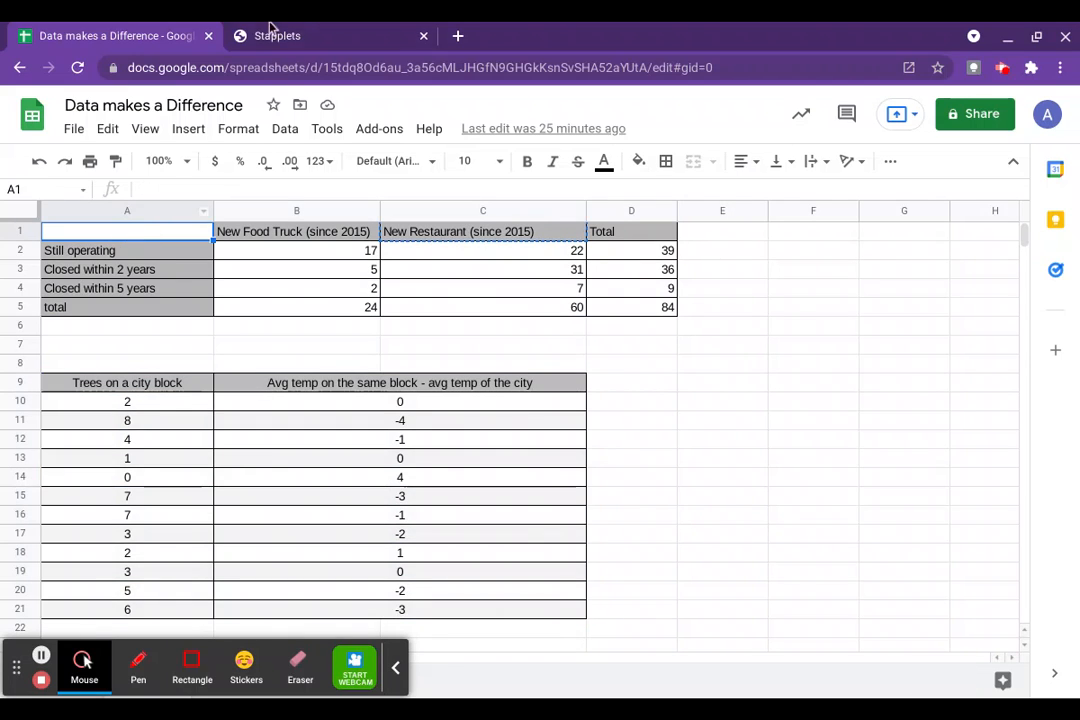
{"action": "left_click", "coordinate": [313, 35]}
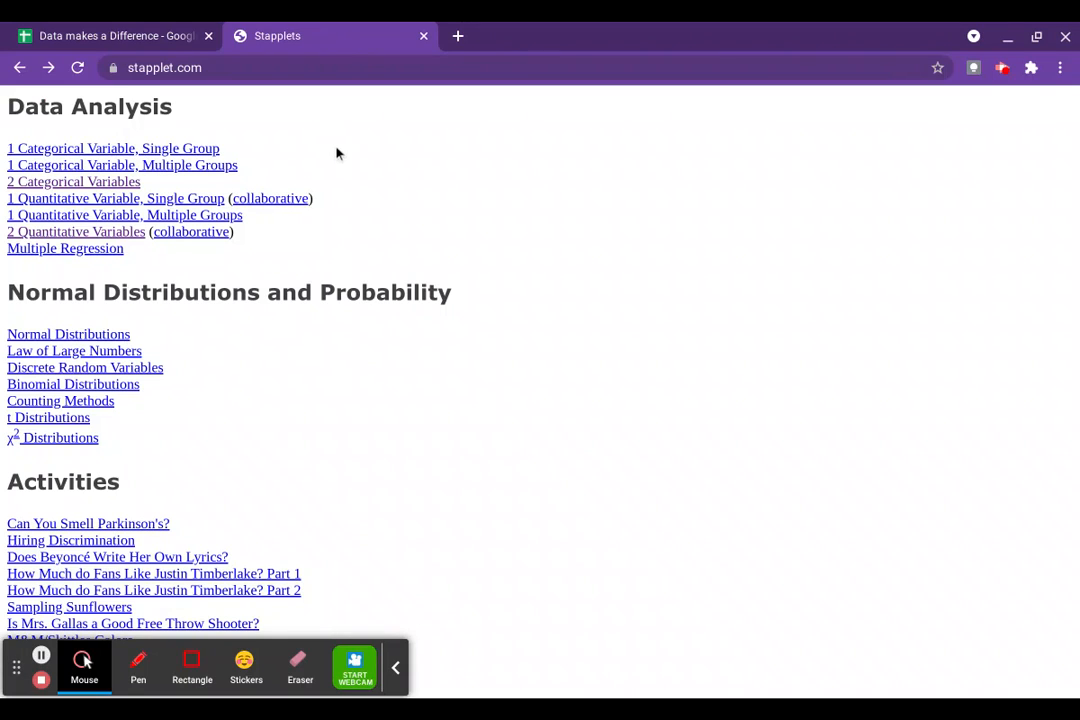
{"action": "left_click", "coordinate": [88, 183]}
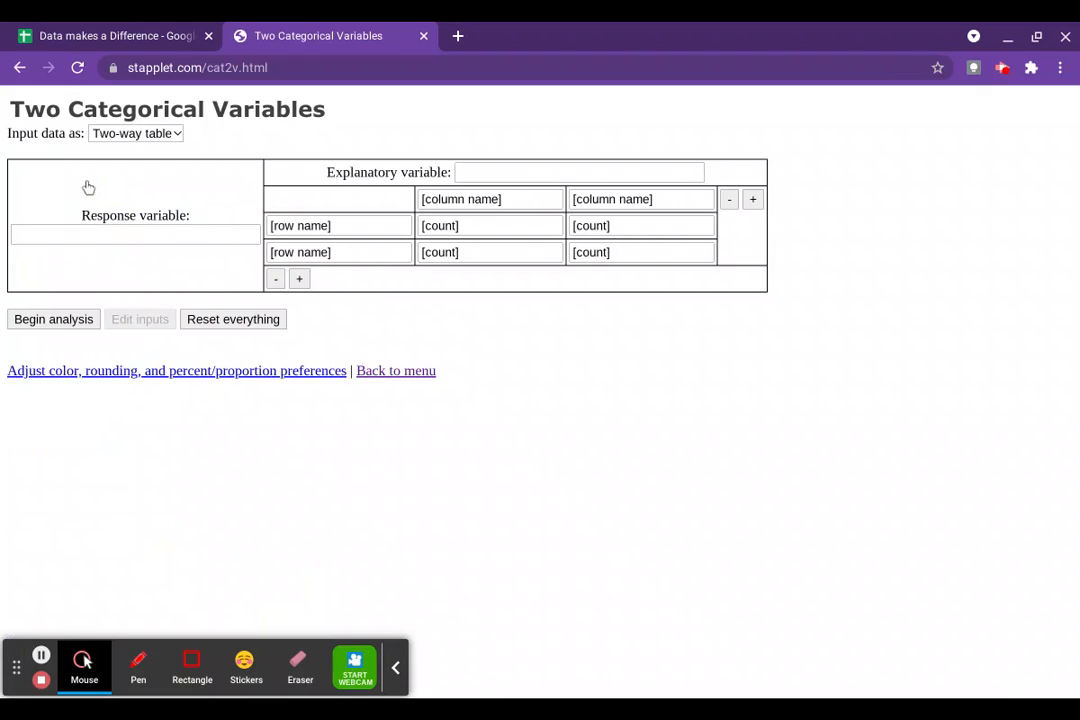
{"action": "left_click", "coordinate": [156, 150]}
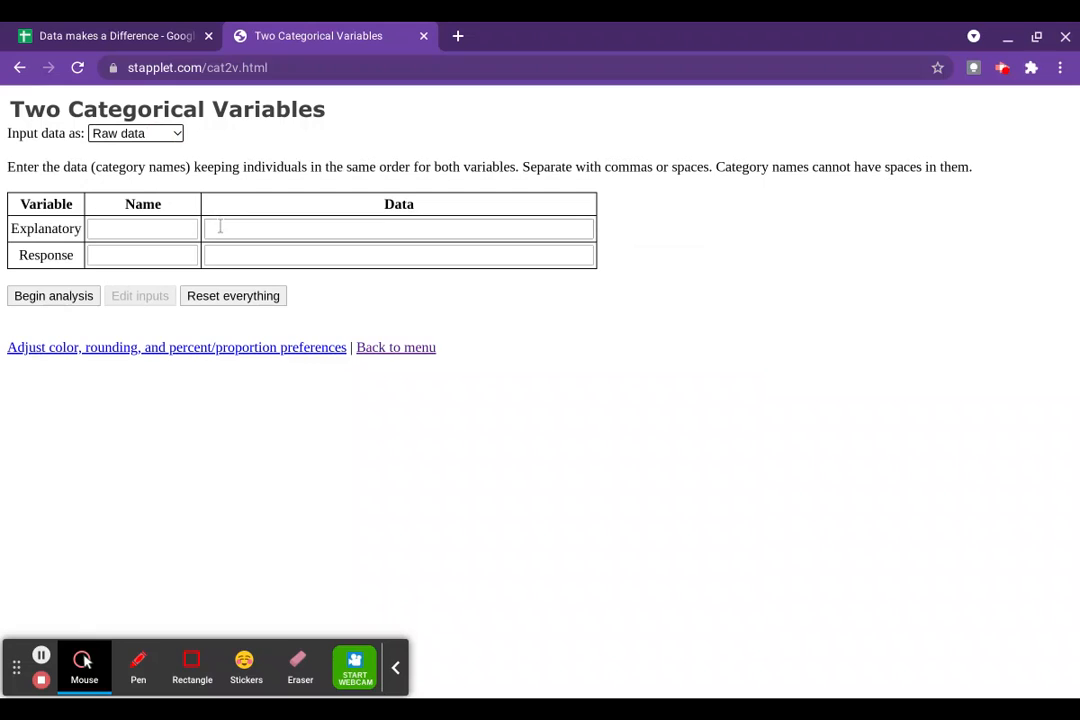
{"action": "left_click", "coordinate": [156, 162]}
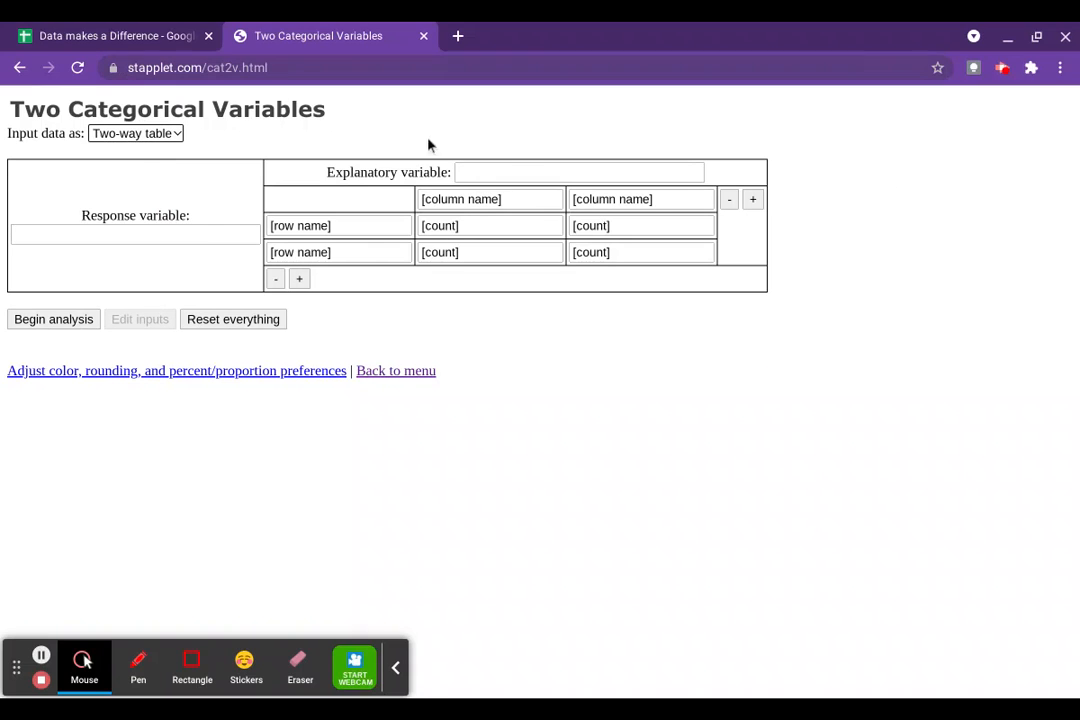
Name the explanatory variable "New eateries" and the response variable "Operating status".
{"action": "left_click", "coordinate": [513, 169]}
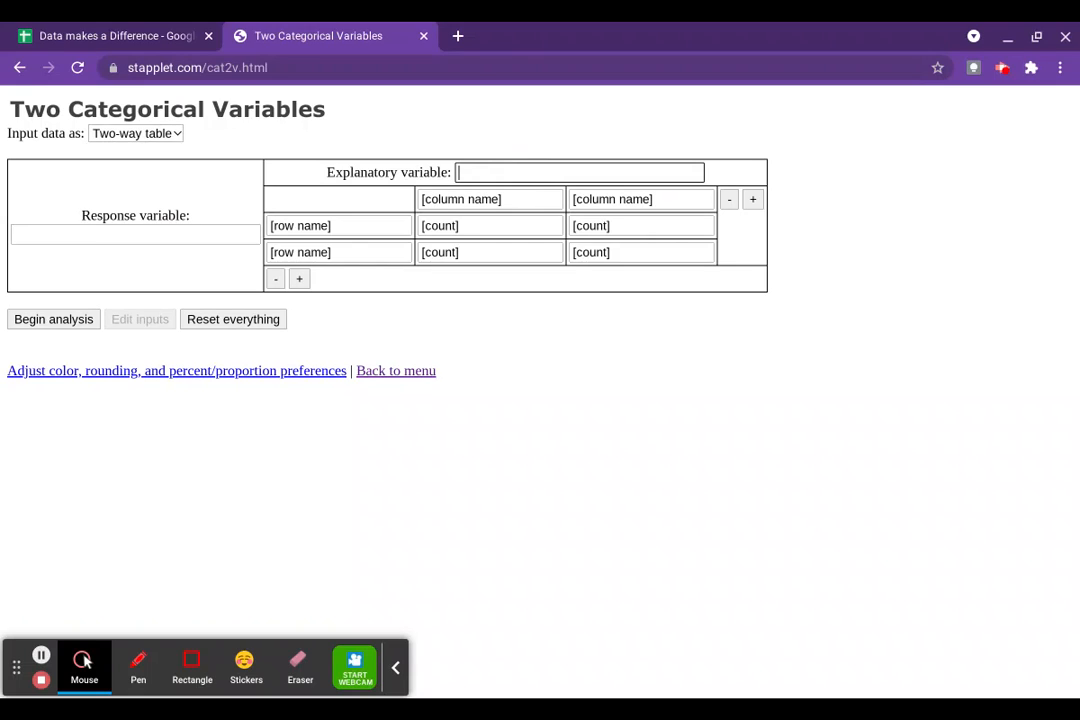
{"action": "type", "text": "New Eateries"}
{"action": "left_click", "coordinate": [77, 236]}
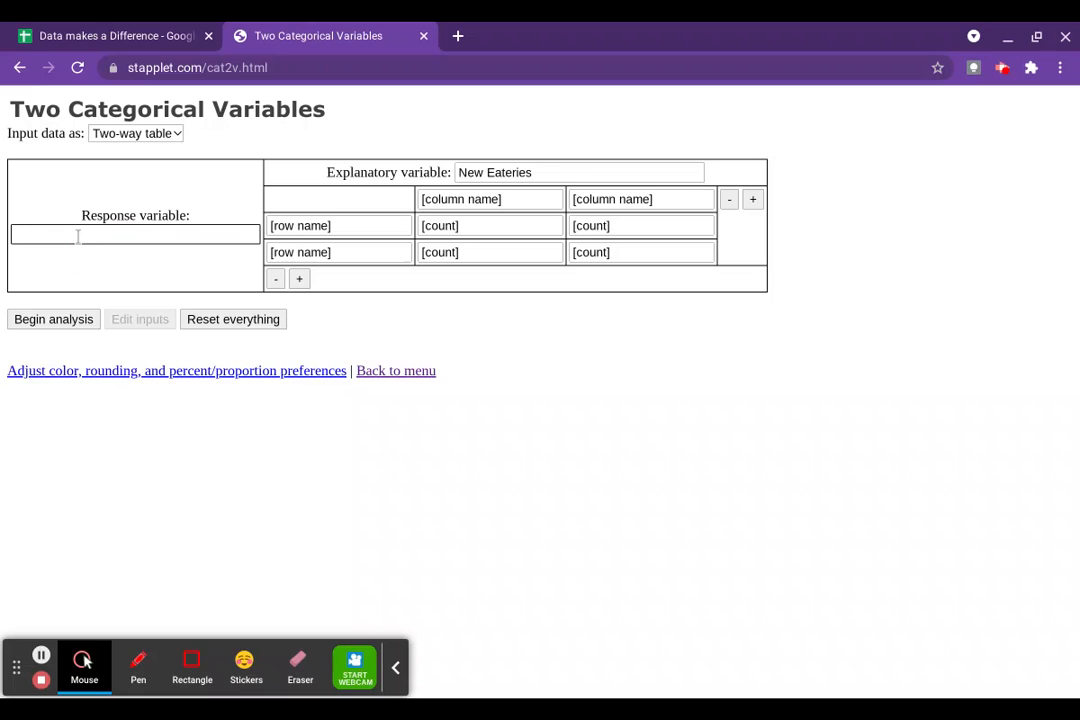
{"action": "type", "text": "Operating status"}
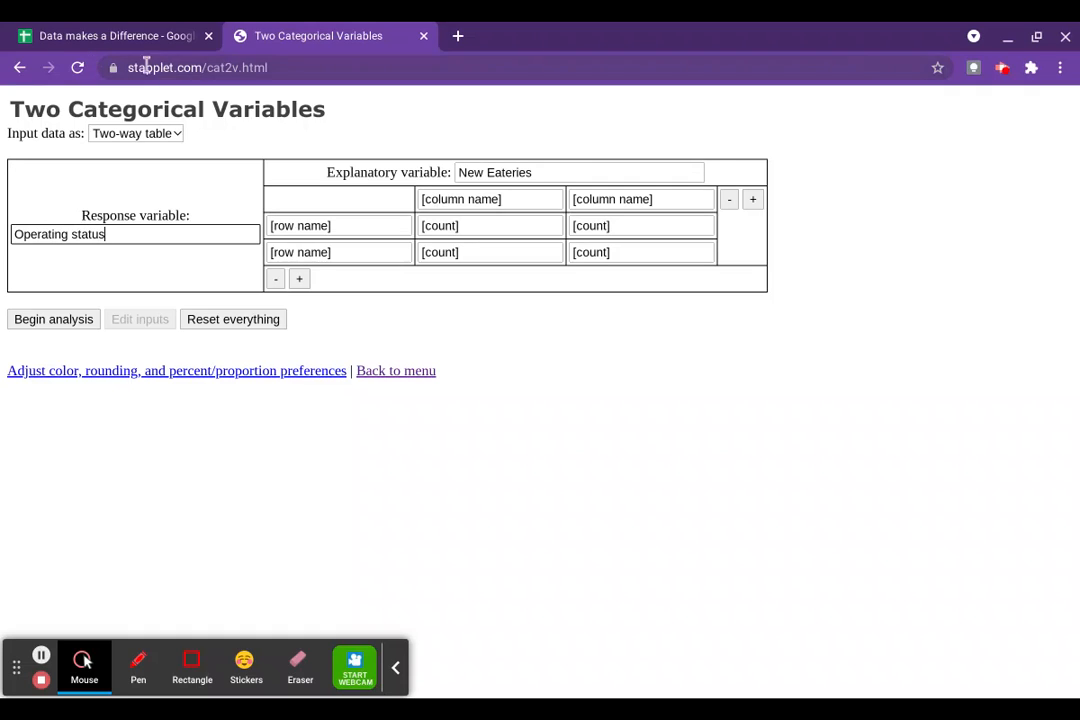
{"action": "left_click", "coordinate": [495, 172]}
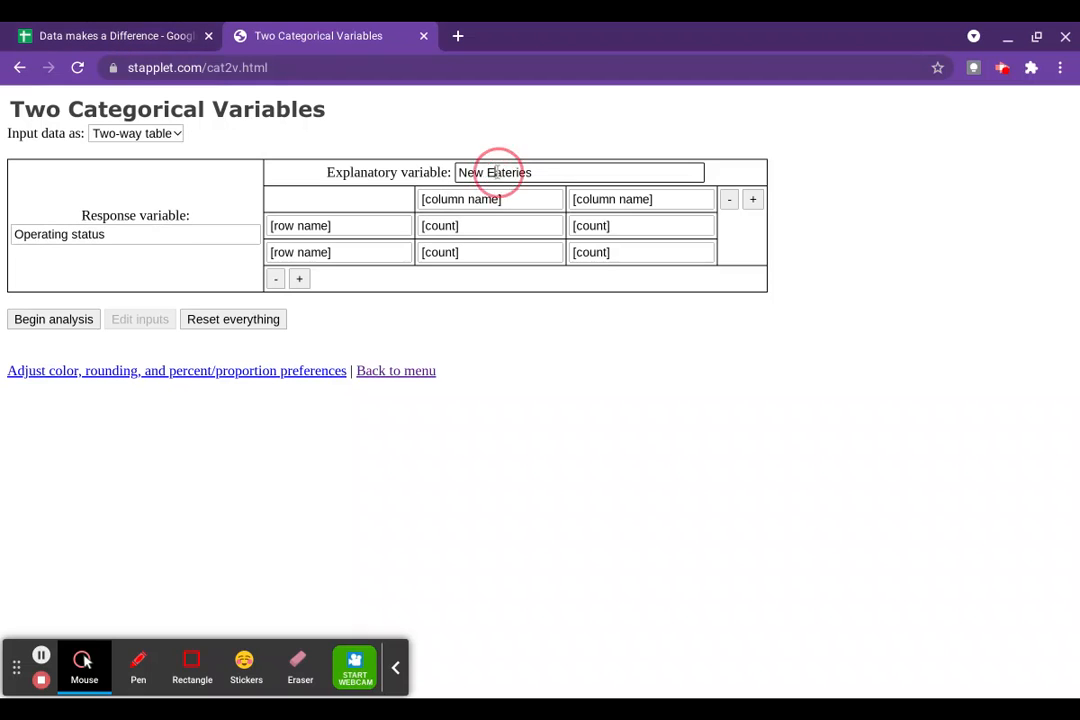
{"action": "key", "text": "BackSpace"}
{"action": "type", "text": "e"}
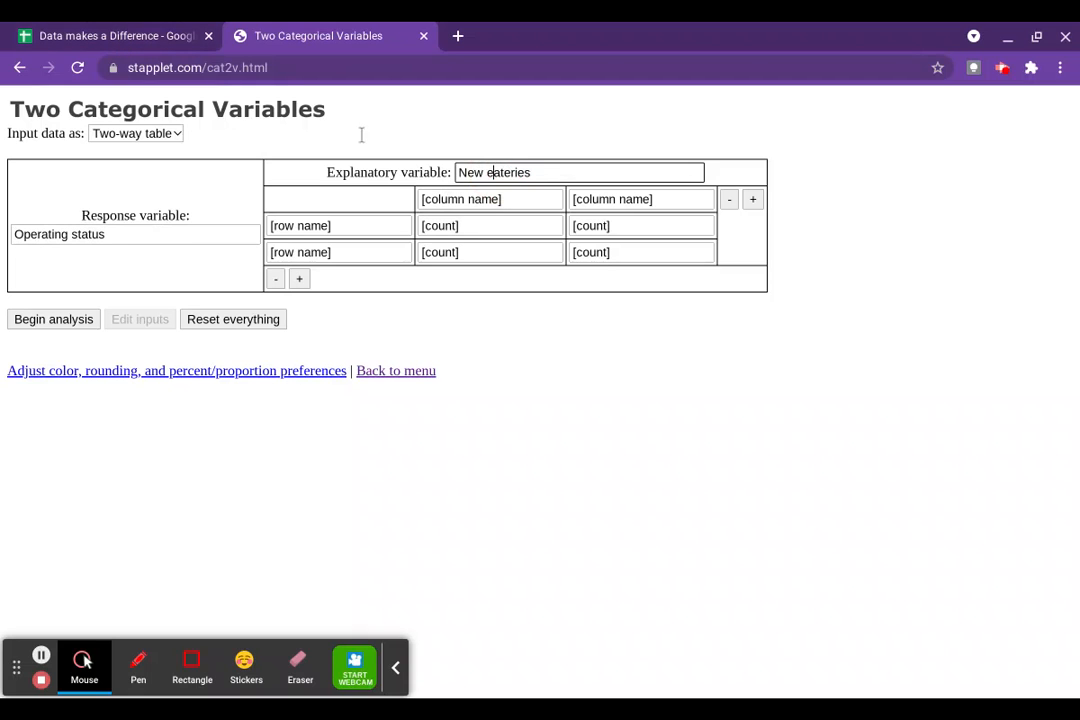
Copy the header "New Food Truck (since 2015)" from the spreadsheet into the applet's first column name.
{"action": "left_click", "coordinate": [155, 38]}
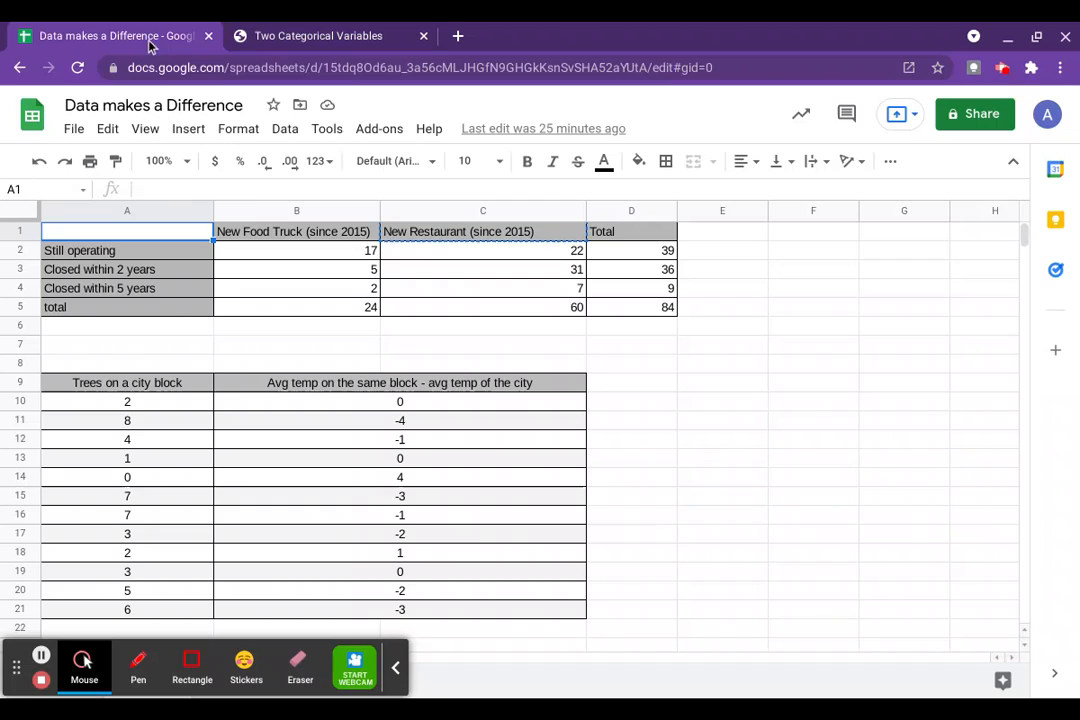
{"action": "left_click", "coordinate": [291, 234]}
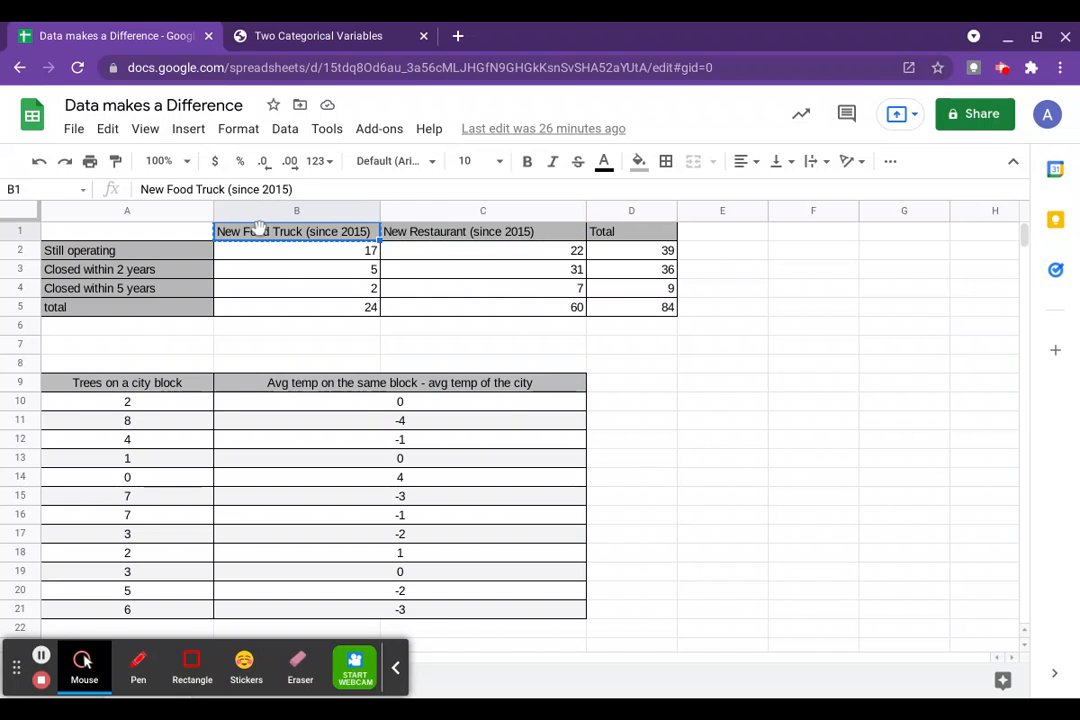
{"action": "left_click", "coordinate": [320, 35]}
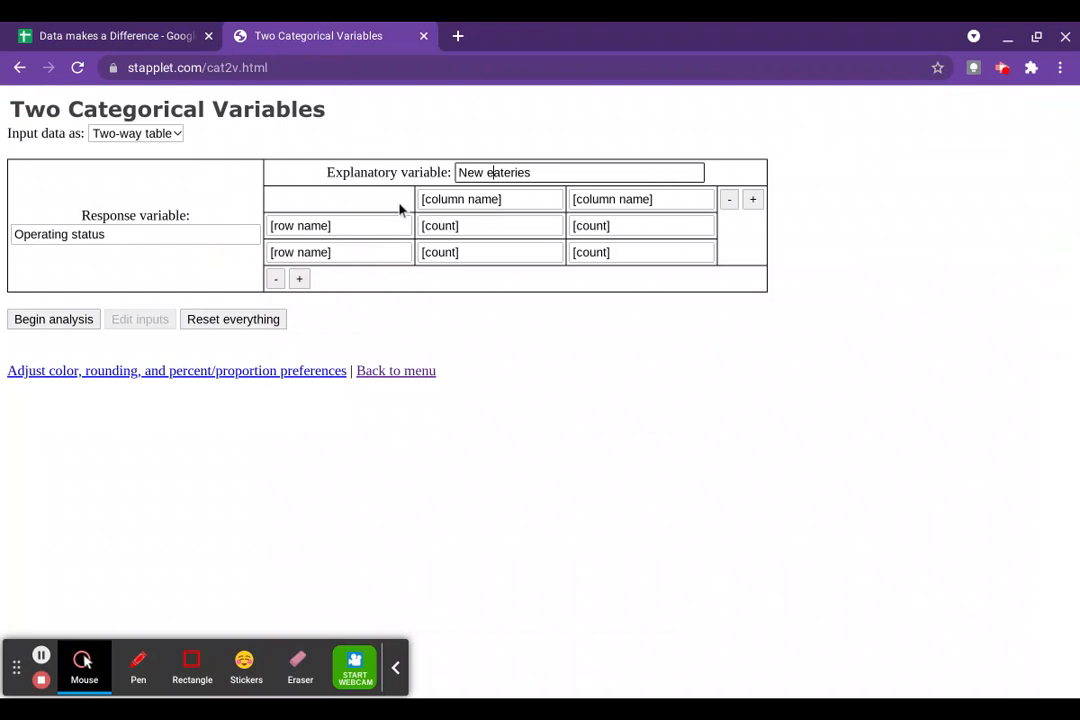
{"action": "left_click", "coordinate": [447, 201]}
{"action": "type", "text": "New Food Truck (since 2015)"}
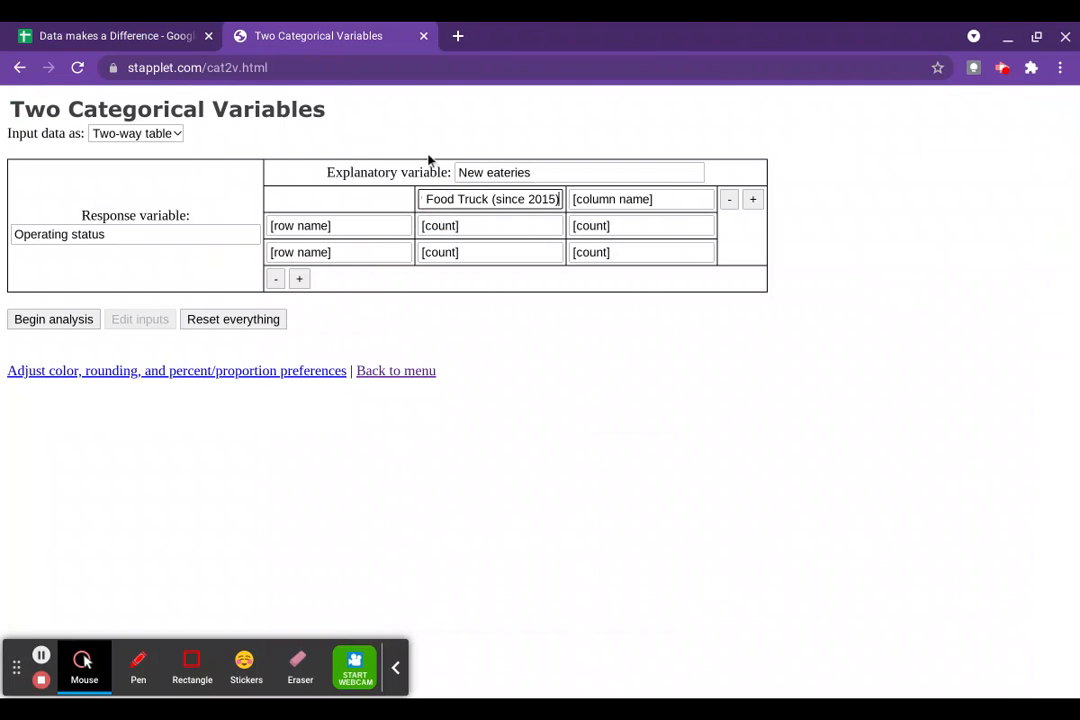
Copy the header "New Restaurant (since 2015)" from the spreadsheet into the applet's second column name.
{"action": "left_click", "coordinate": [120, 35]}
{"action": "left_click", "coordinate": [451, 229]}
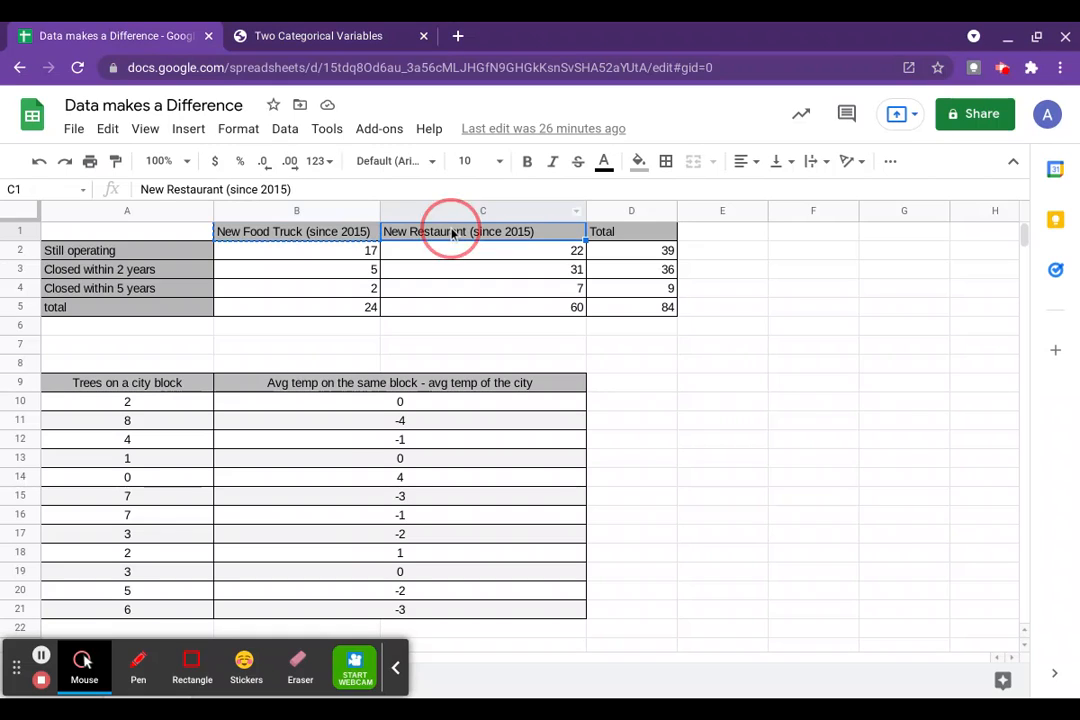
{"action": "key", "text": "ctrl+c"}
{"action": "left_click", "coordinate": [349, 28]}
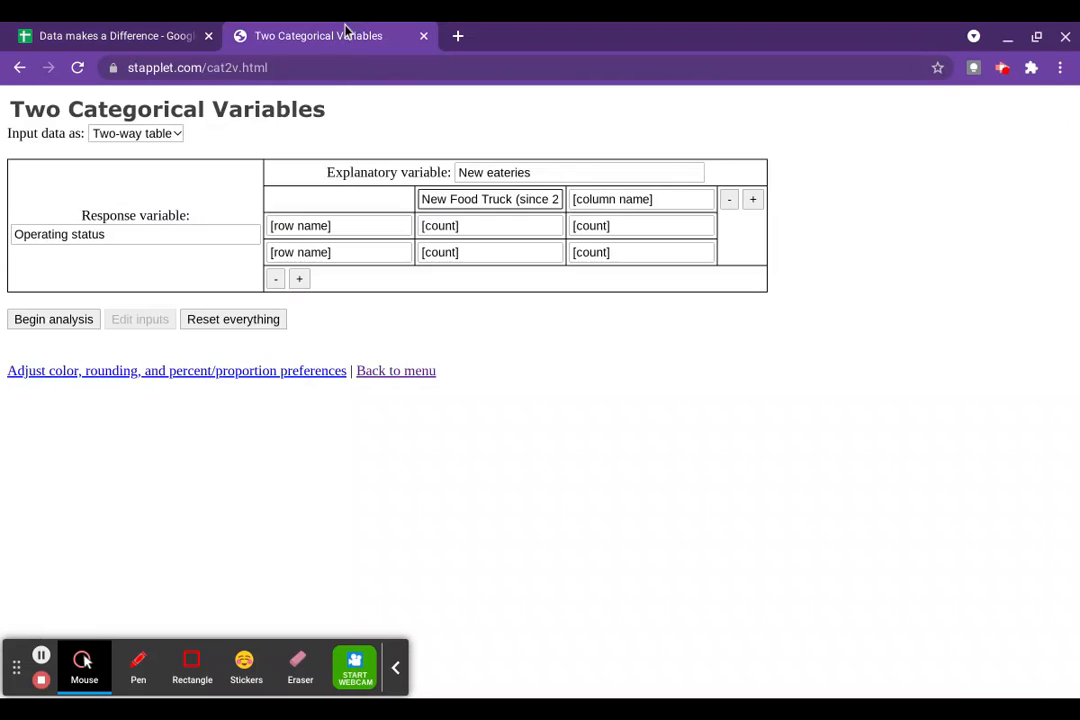
{"action": "left_click", "coordinate": [629, 198]}
{"action": "key", "text": "ctrl+v"}
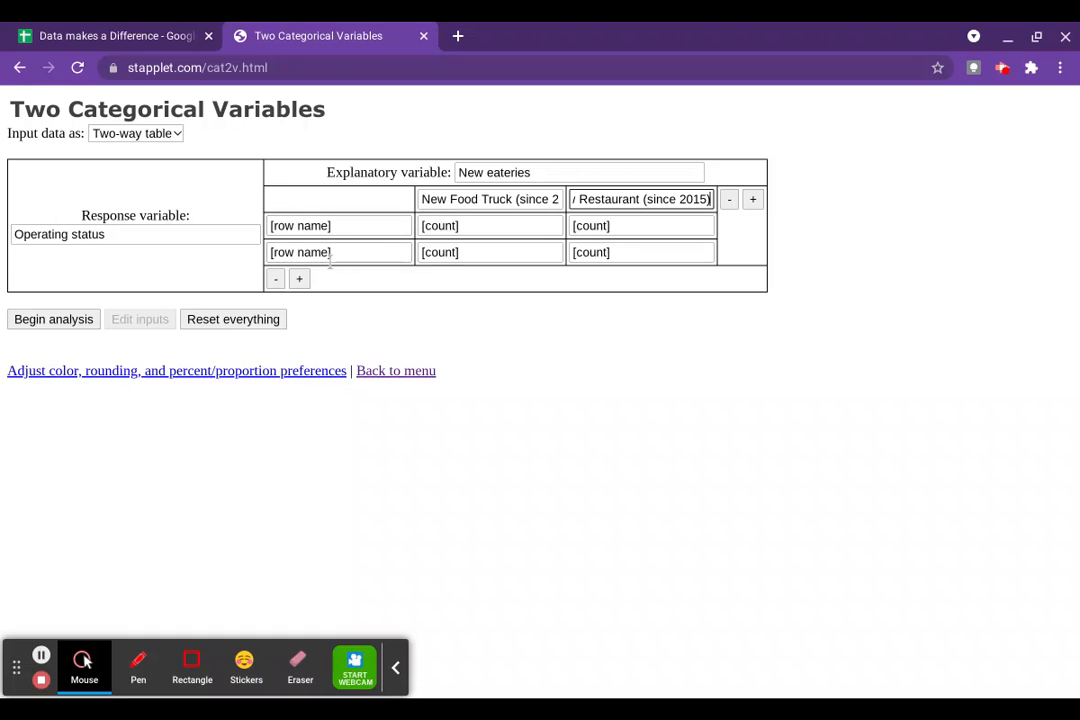
Add a third row to the two-way table and copy "Still operating" from the spreadsheet into the first row name.
{"action": "left_click", "coordinate": [299, 279]}
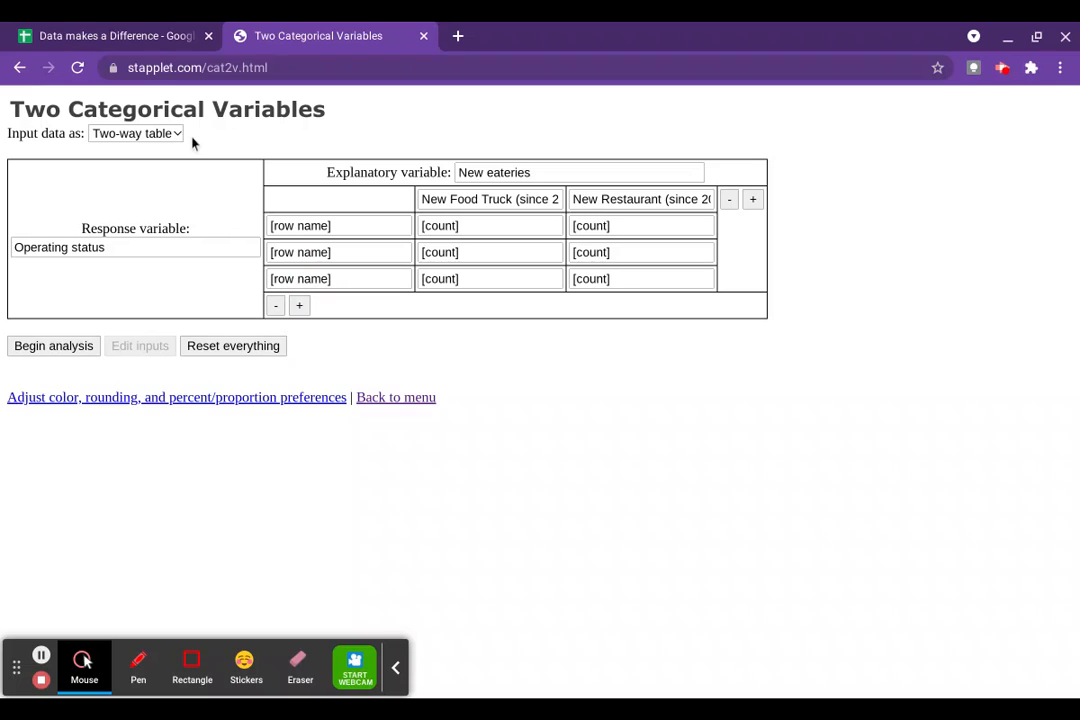
{"action": "left_click", "coordinate": [128, 42]}
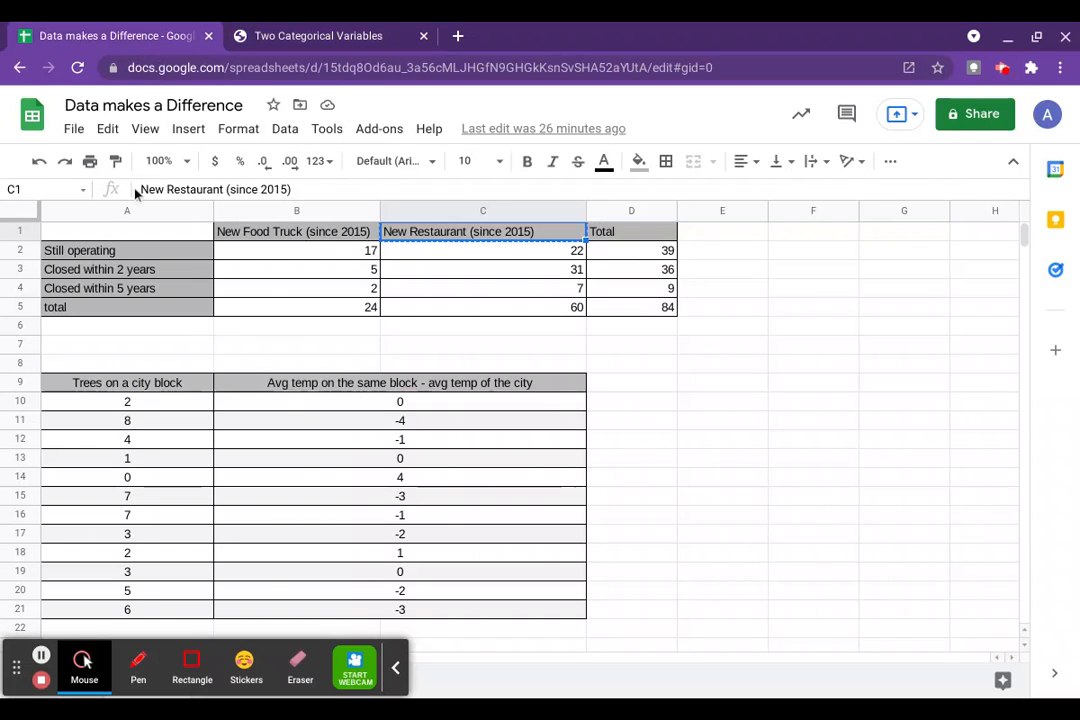
{"action": "left_click", "coordinate": [125, 255]}
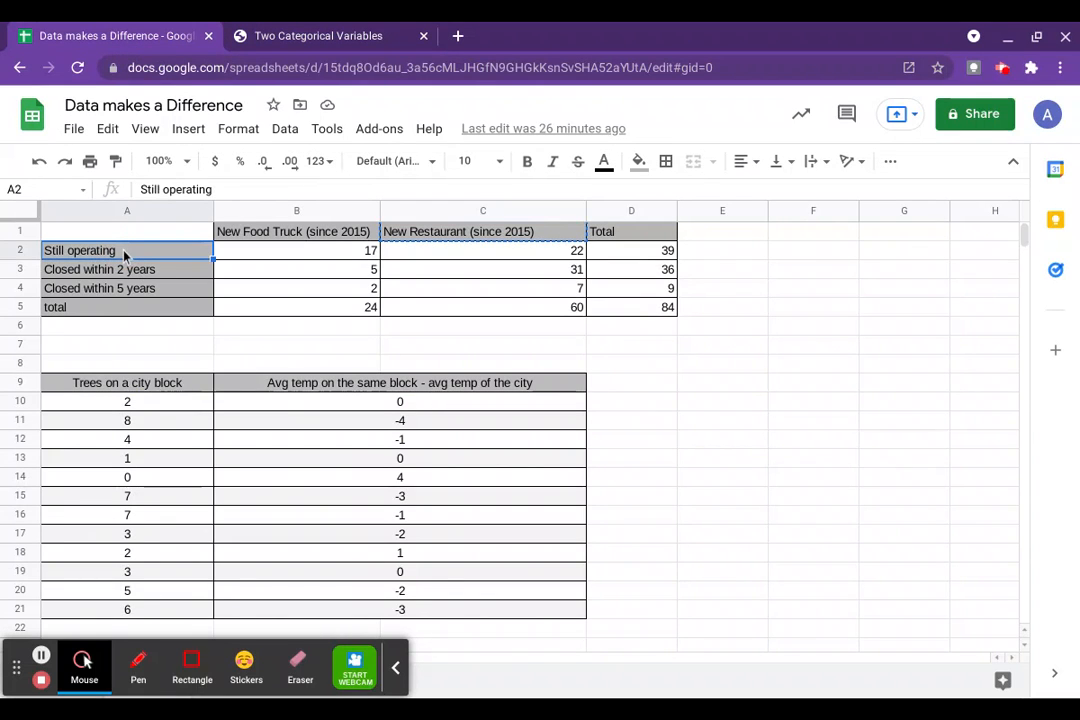
{"action": "key", "text": "shift+Down"}
{"action": "key", "text": "shift+Down"}
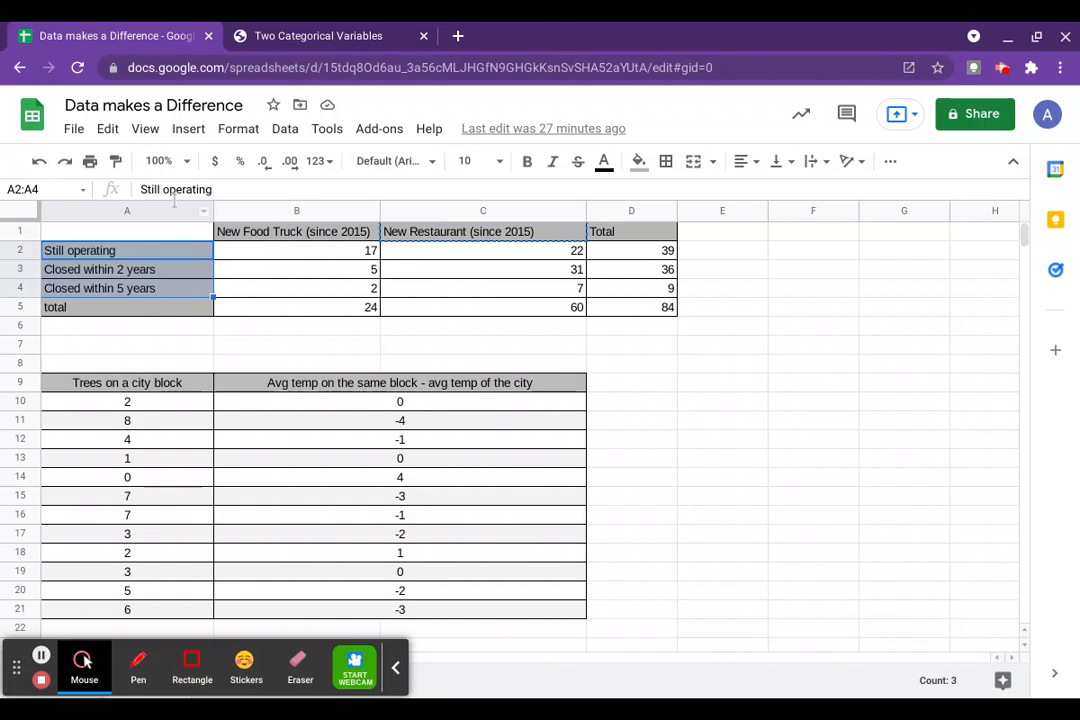
{"action": "left_click", "coordinate": [150, 252]}
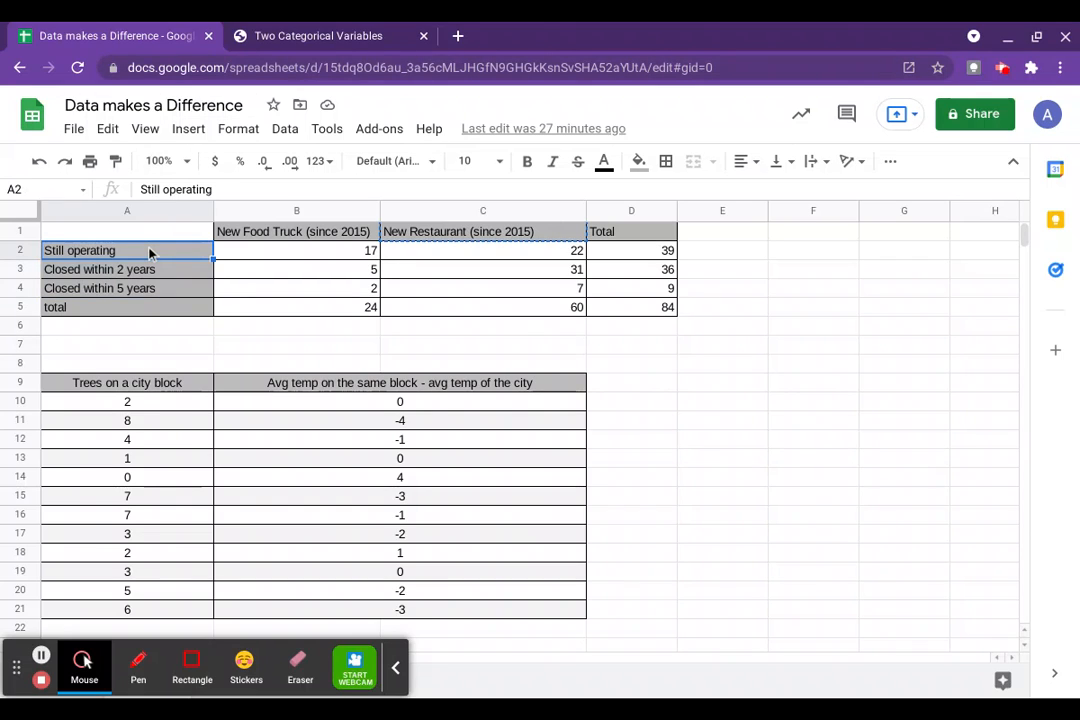
{"action": "left_click", "coordinate": [316, 30]}
{"action": "left_click", "coordinate": [312, 228]}
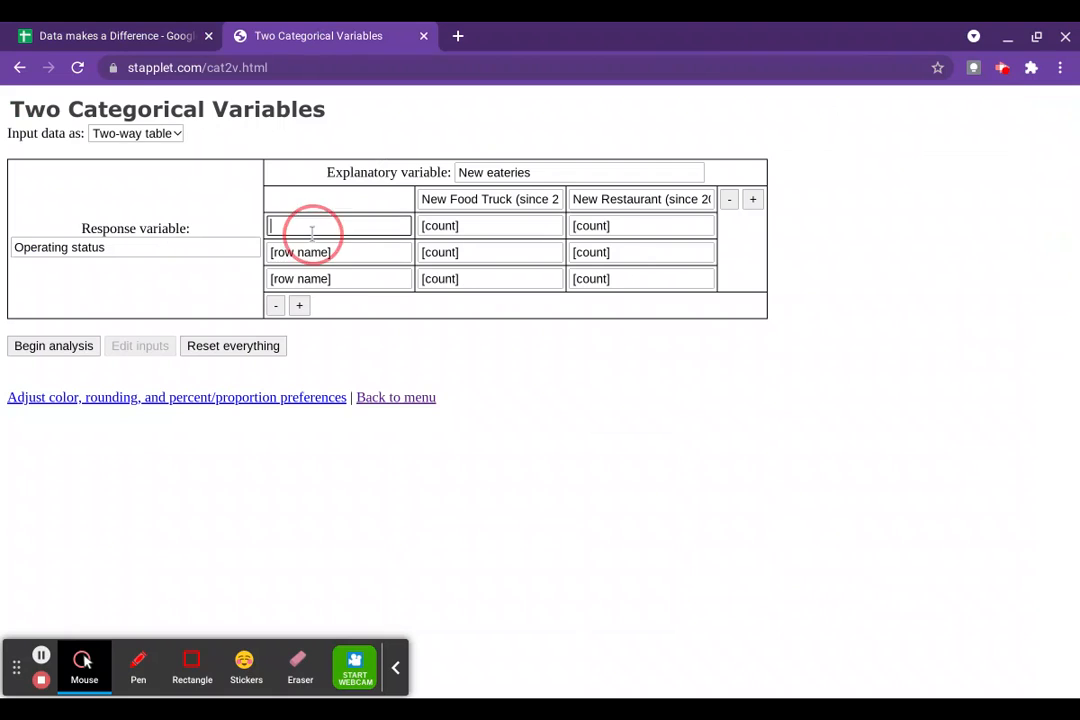
{"action": "key", "text": "ctrl+v"}
Copy the label "Closed within 2 years" from the spreadsheet into the applet's second row name.
{"action": "left_click", "coordinate": [100, 36]}
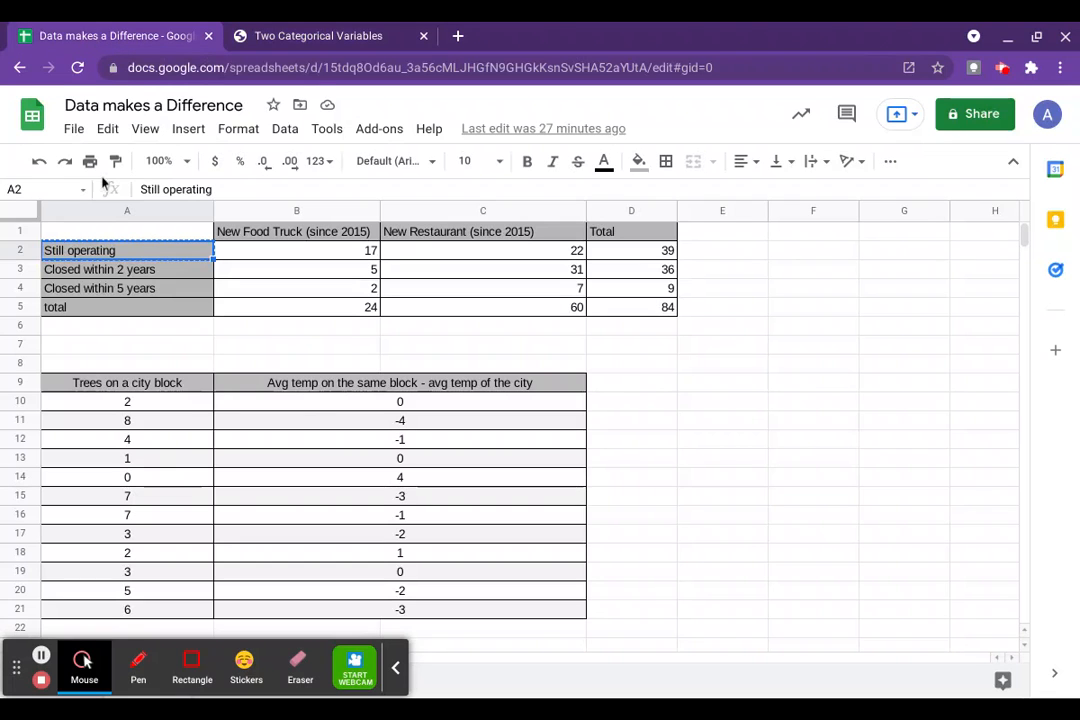
{"action": "key", "text": "Down"}
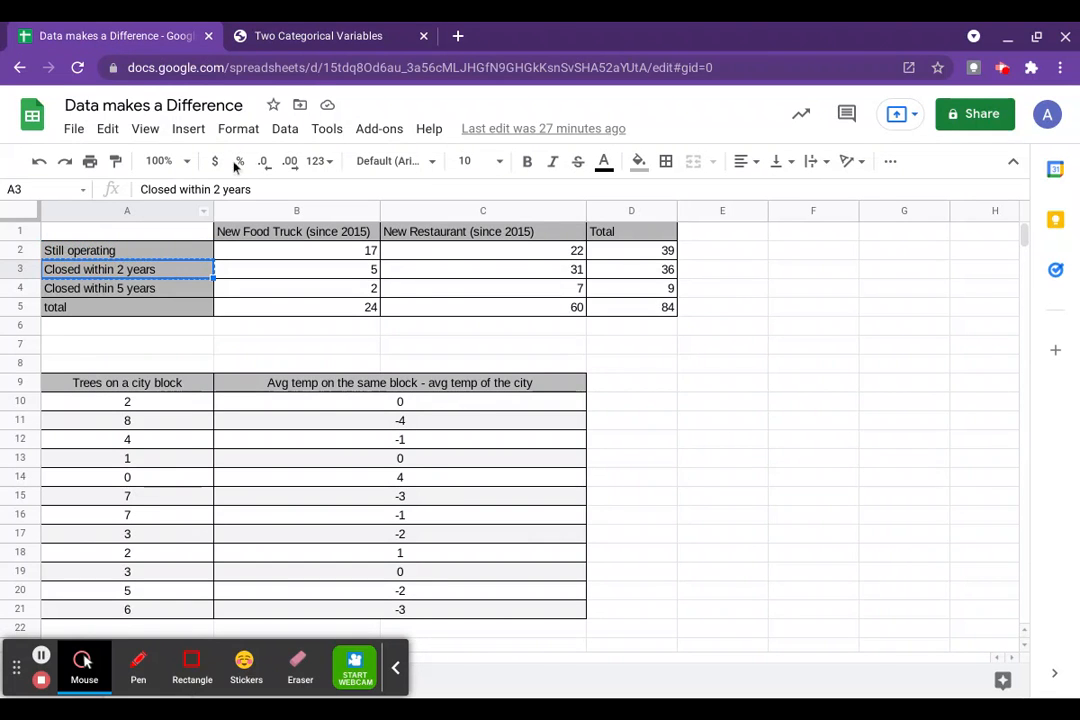
{"action": "left_click", "coordinate": [318, 36]}
{"action": "left_click", "coordinate": [314, 252]}
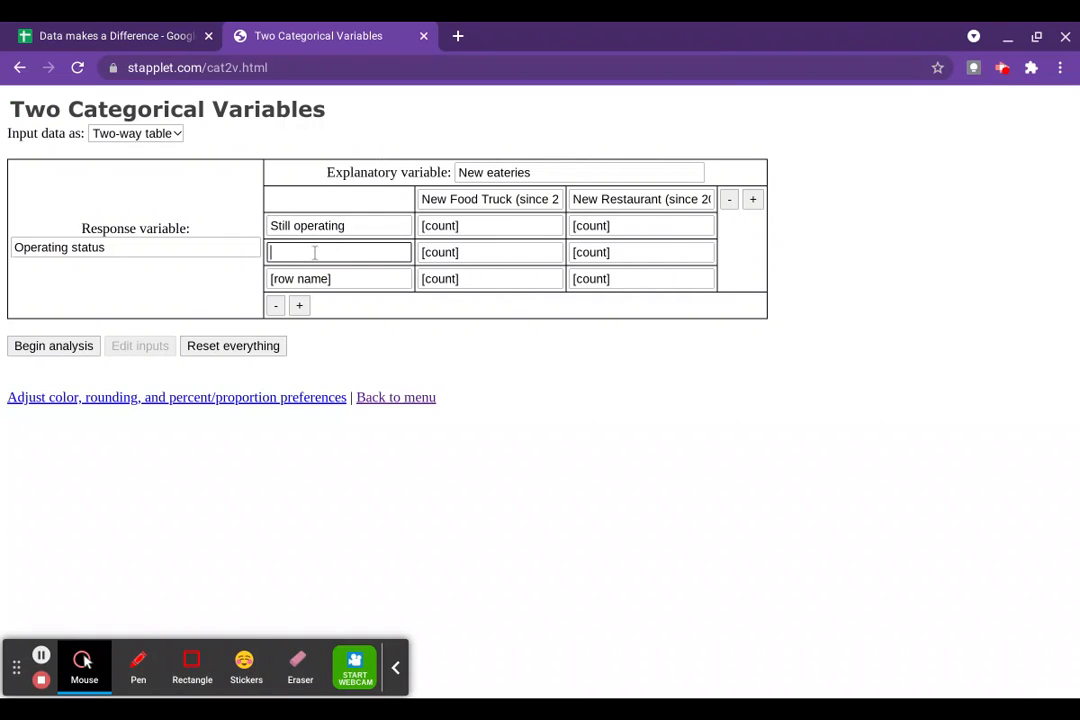
{"action": "key", "text": "ctrl+v"}
Copy the label "Closed within 5 years" from the spreadsheet into the applet's third row name.
{"action": "left_click", "coordinate": [120, 35]}
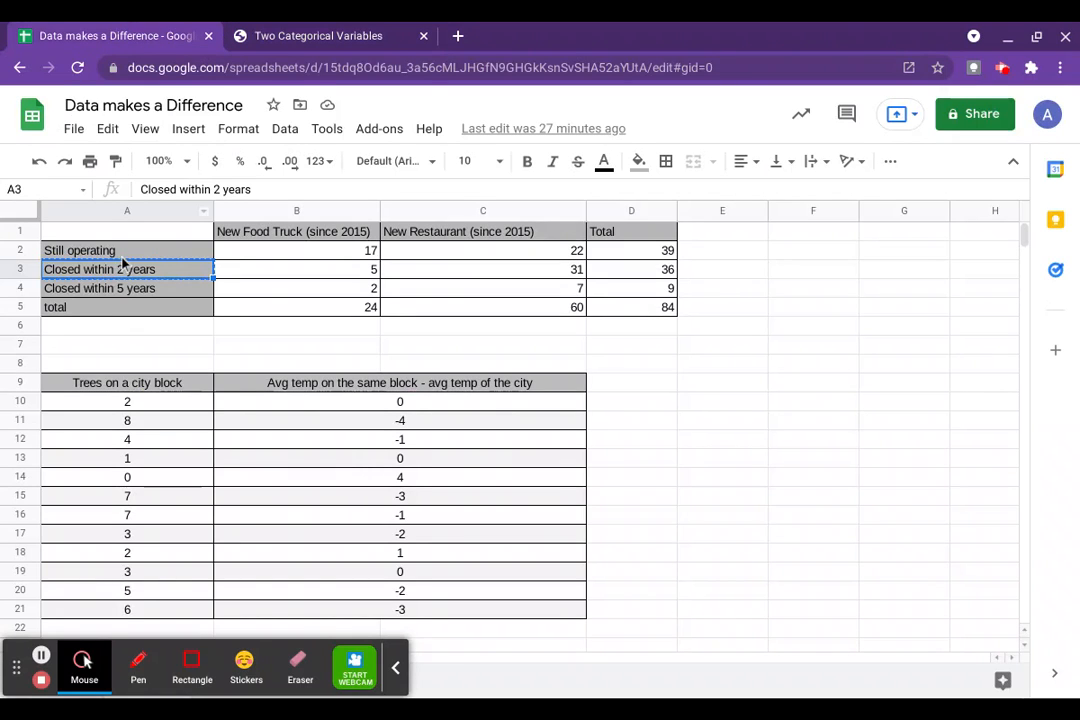
{"action": "key", "text": "Down"}
{"action": "key", "text": "ctrl+c"}
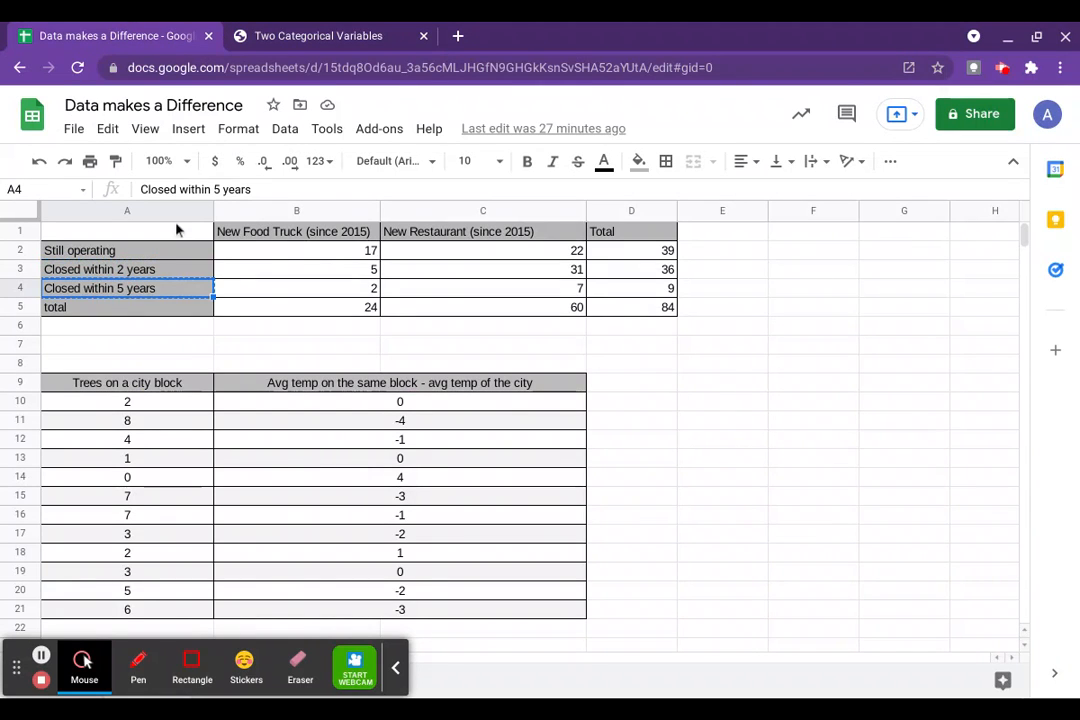
{"action": "left_click", "coordinate": [310, 36]}
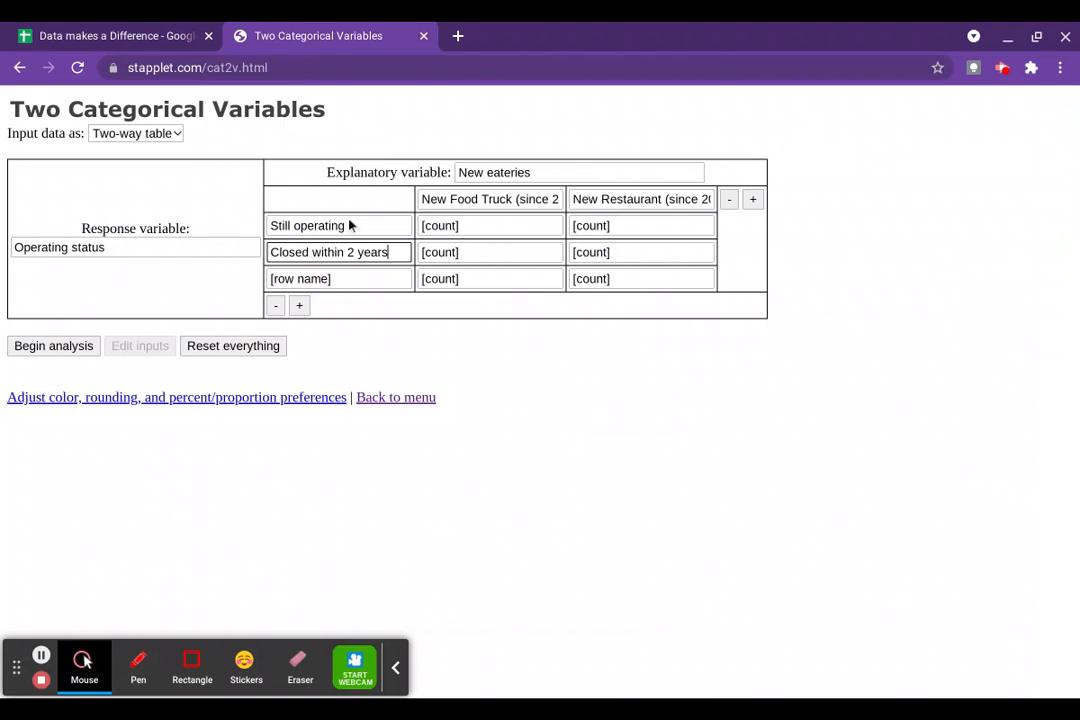
{"action": "left_click", "coordinate": [343, 283]}
{"action": "key", "text": "ctrl+v"}
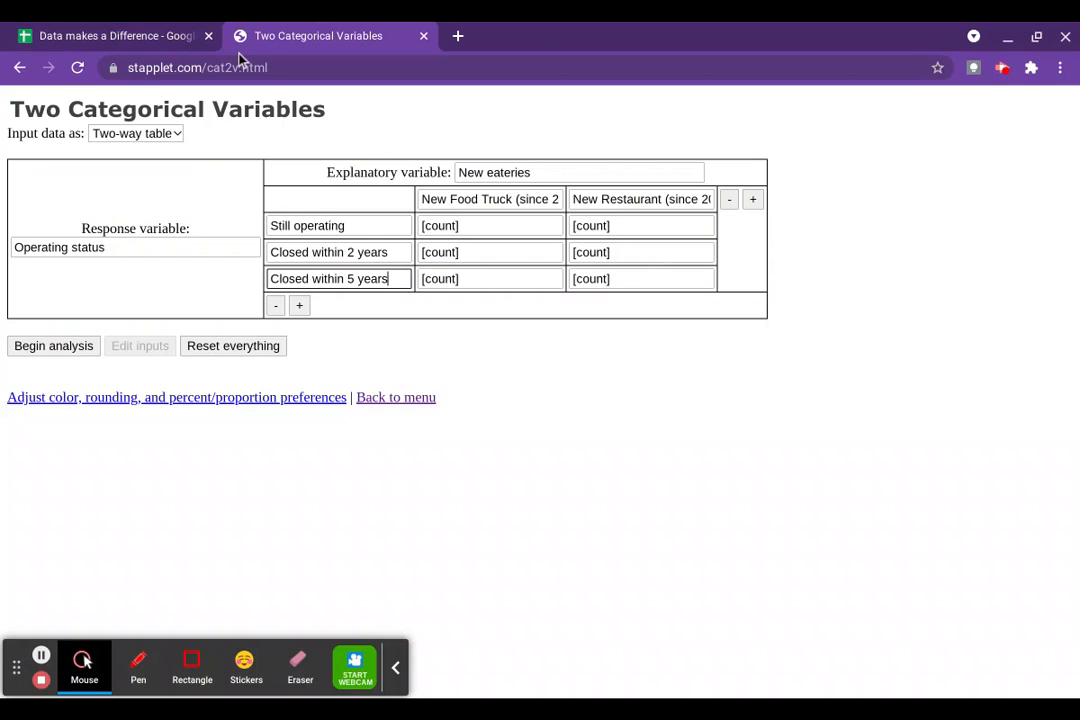
Look up the New Food Truck counts in the spreadsheet and enter 17, 5 and 2 in the applet's first data column.
{"action": "left_click", "coordinate": [97, 40]}
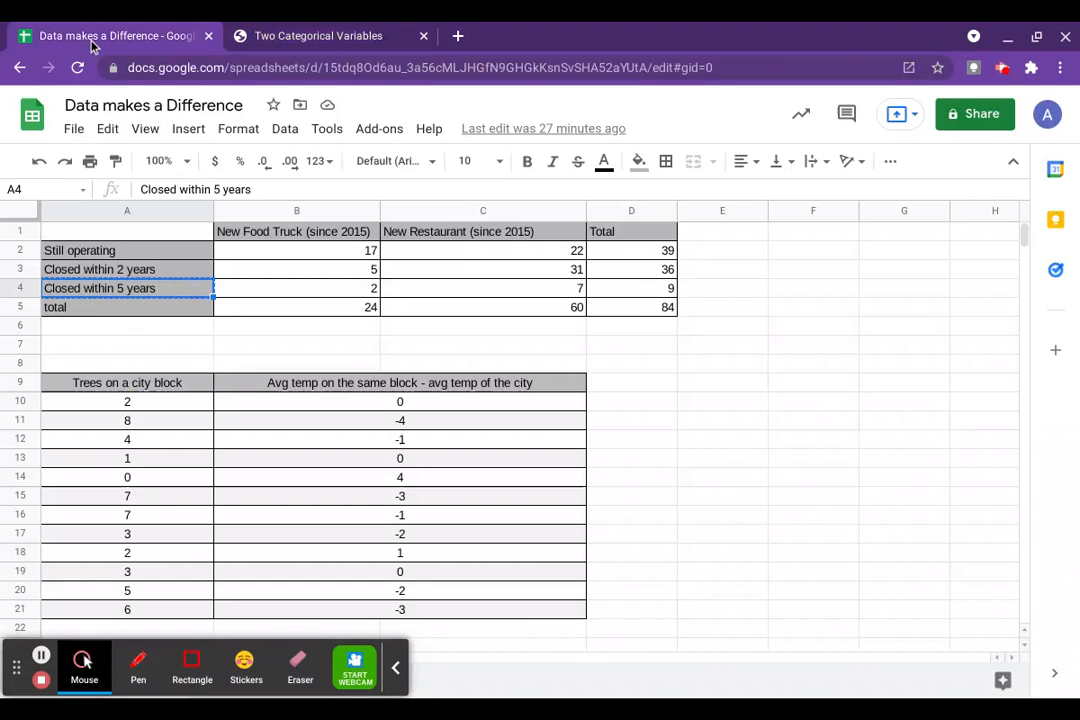
{"action": "left_click", "coordinate": [306, 252]}
{"action": "key", "text": "shift+Right"}
{"action": "key", "text": "shift+Down"}
{"action": "key", "text": "shift+Down"}
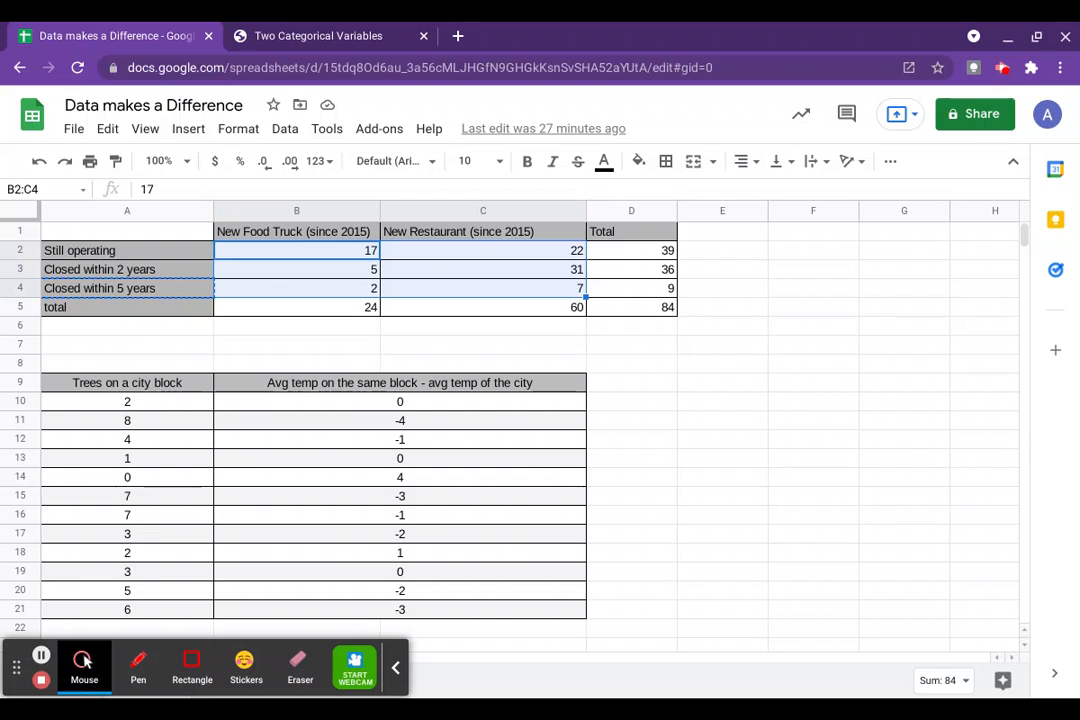
{"action": "left_click", "coordinate": [321, 36]}
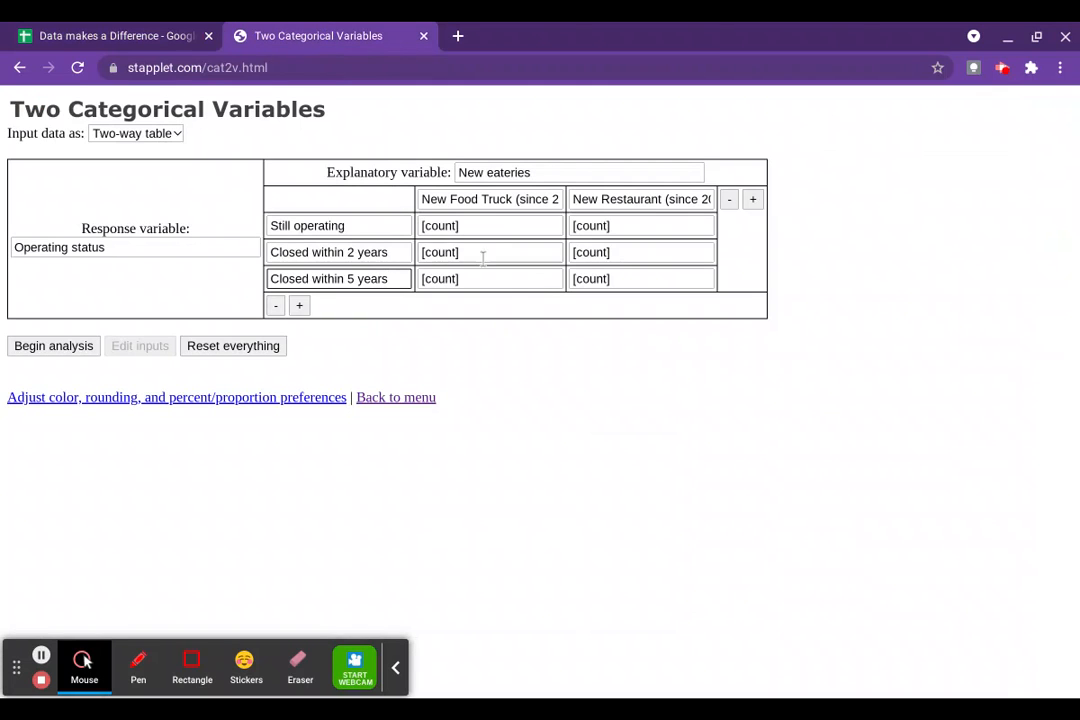
{"action": "left_click", "coordinate": [482, 225]}
{"action": "type", "text": "1"}
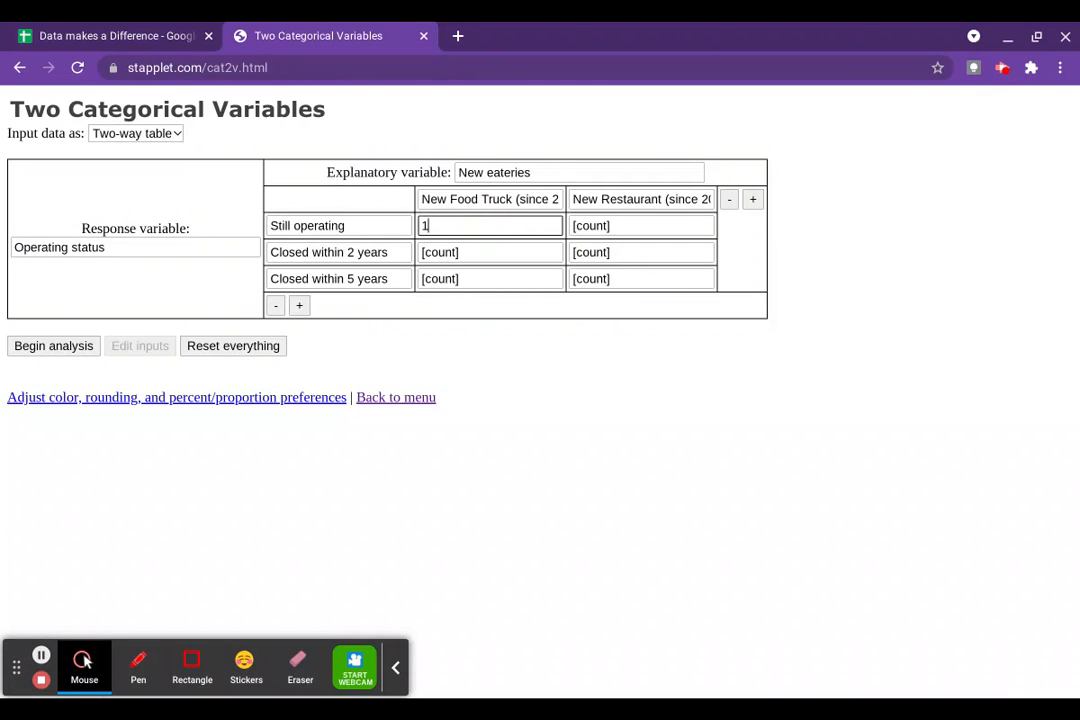
{"action": "type", "text": "7"}
{"action": "left_click", "coordinate": [506, 252]}
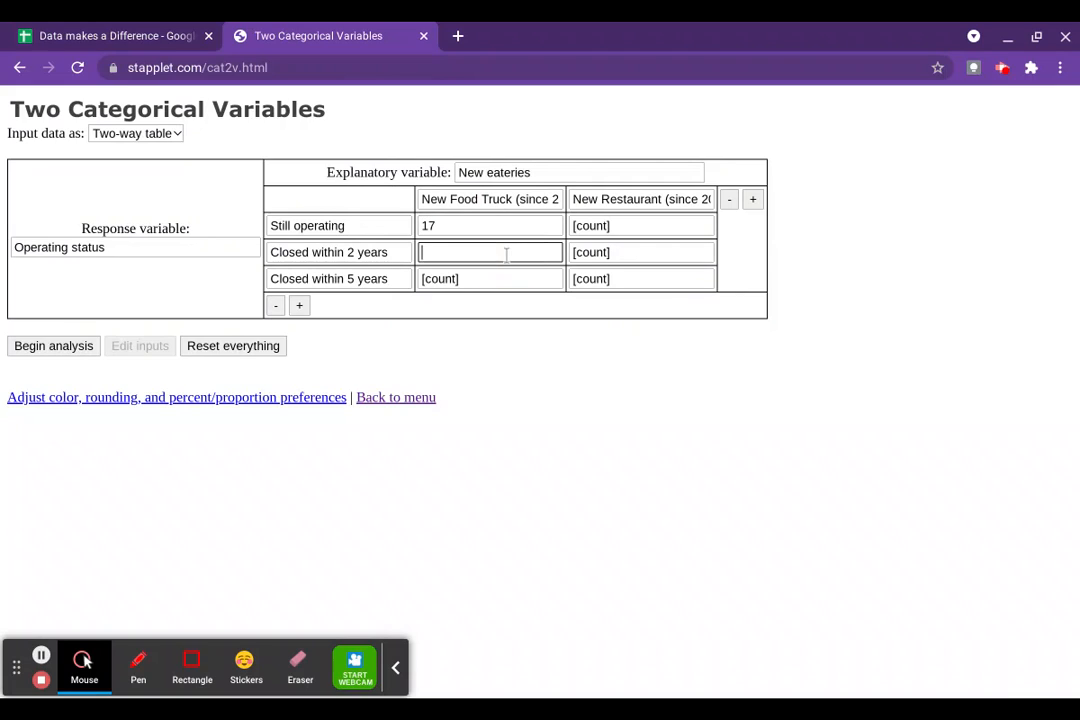
{"action": "type", "text": "5"}
{"action": "left_click", "coordinate": [506, 279]}
{"action": "type", "text": "2"}
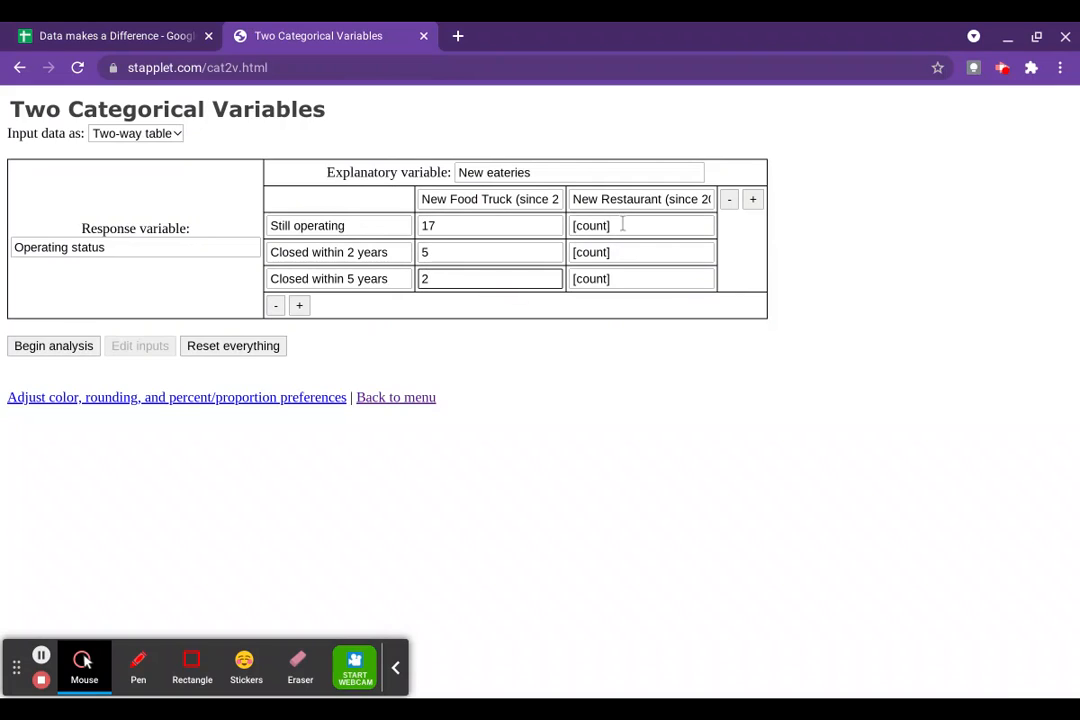
Enter the New Restaurant counts 22, 31 and 7 in the applet's second data column and check them against the spreadsheet.
{"action": "left_click", "coordinate": [101, 45]}
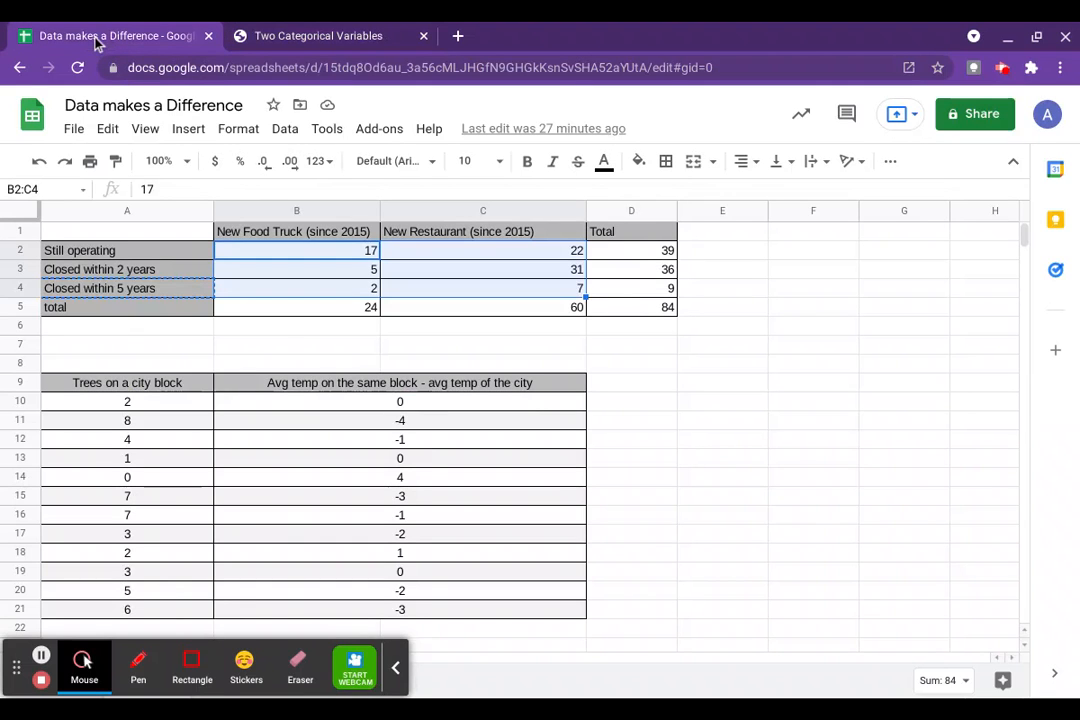
{"action": "left_click", "coordinate": [241, 38]}
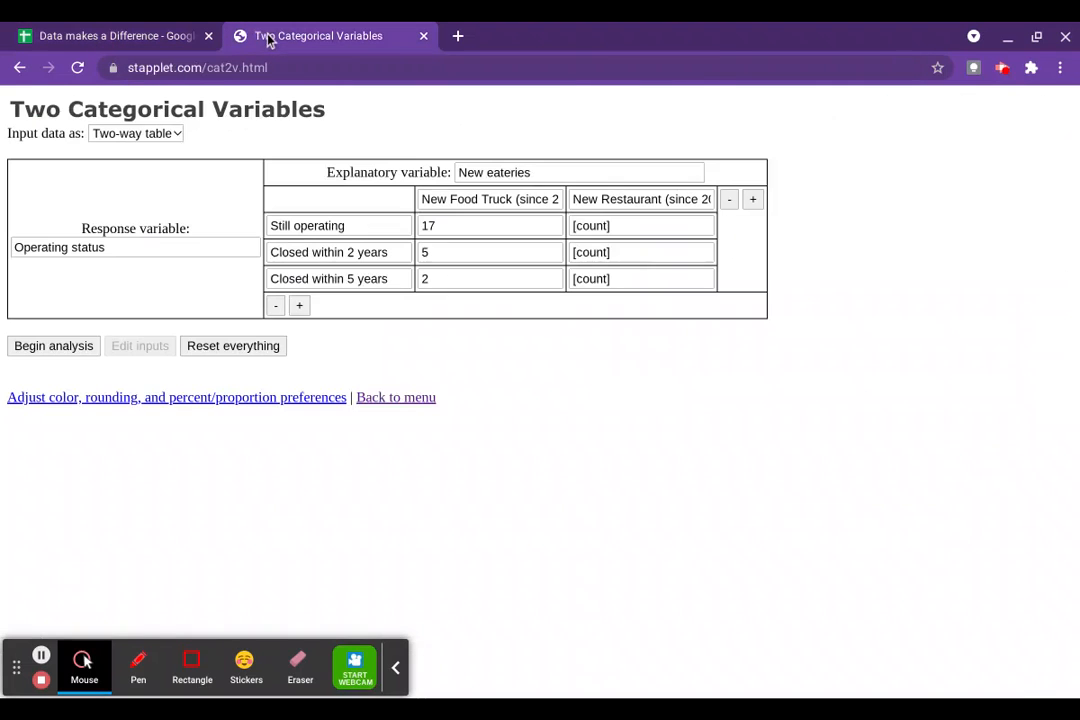
{"action": "left_click", "coordinate": [637, 224]}
{"action": "type", "text": "22"}
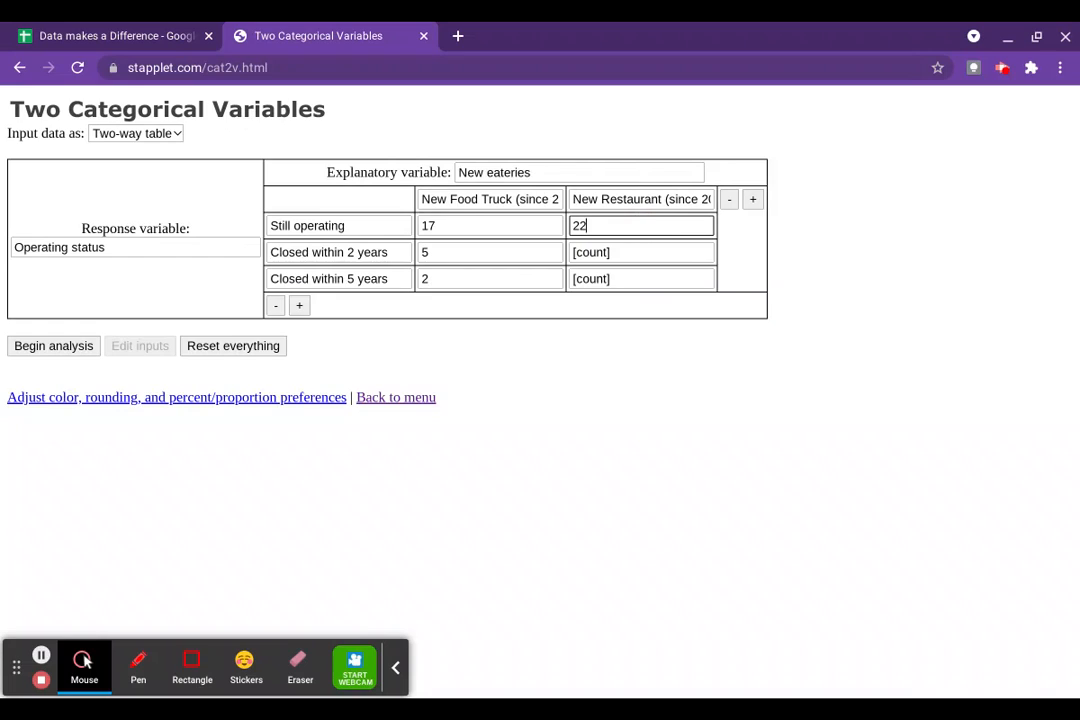
{"action": "left_click", "coordinate": [640, 251]}
{"action": "type", "text": "31"}
{"action": "left_click", "coordinate": [636, 279]}
{"action": "type", "text": "7"}
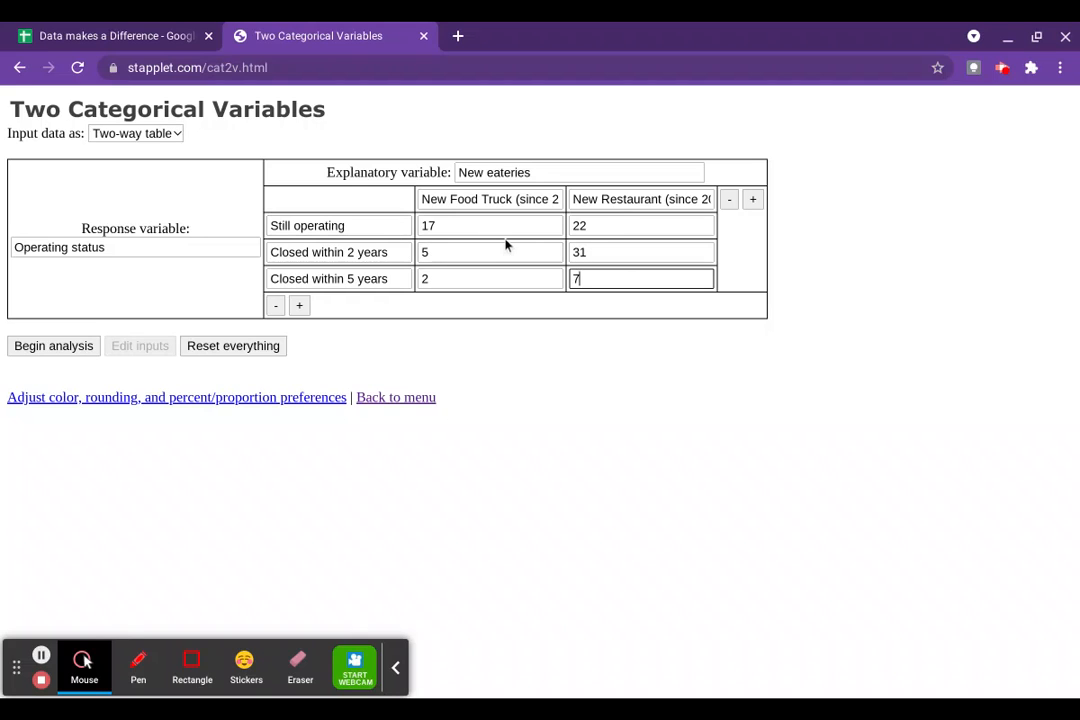
{"action": "left_click", "coordinate": [145, 37]}
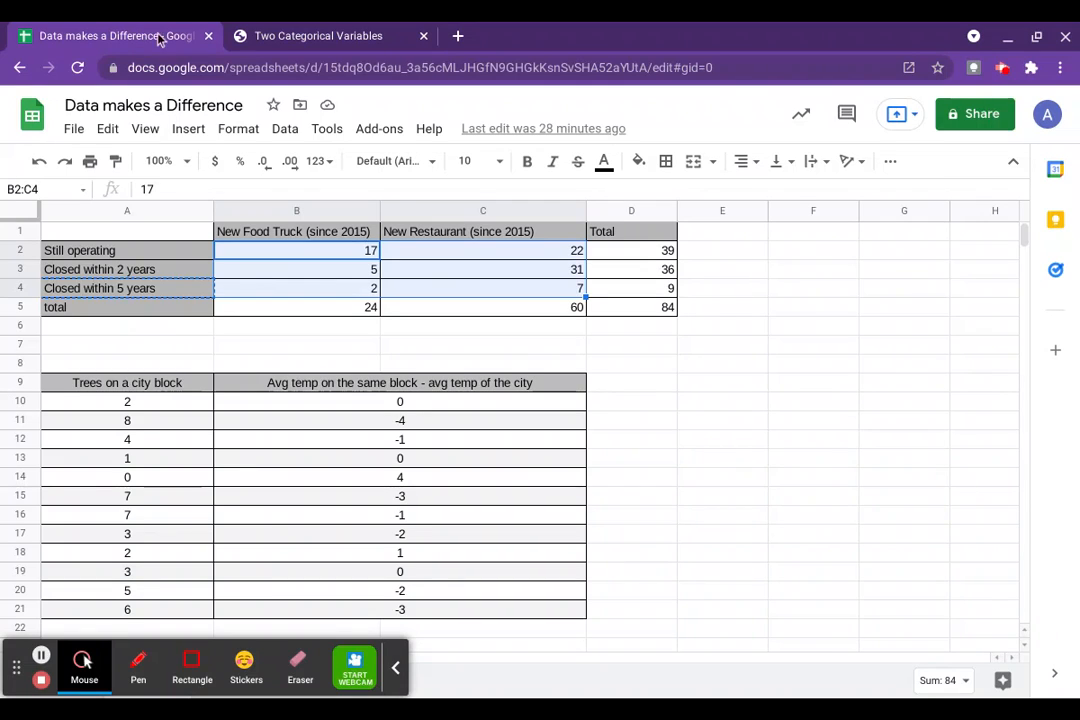
{"action": "left_click", "coordinate": [300, 31]}
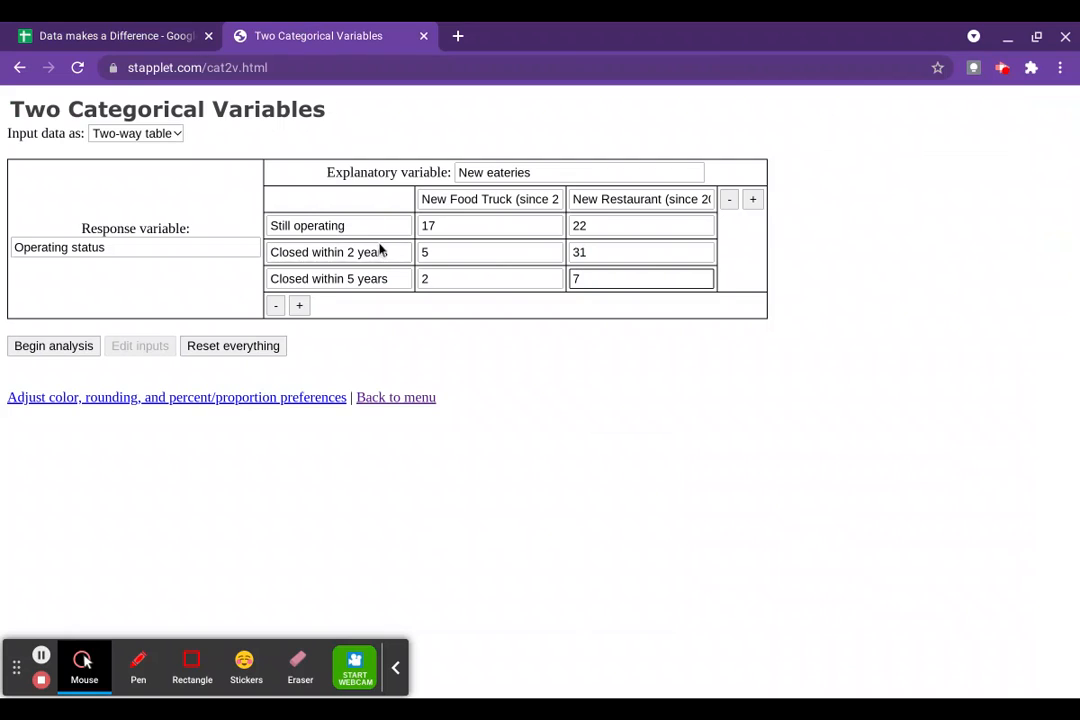
Run the analysis of the two-way table and examine the segmented bar chart and the summary statistics.
{"action": "left_click", "coordinate": [39, 347]}
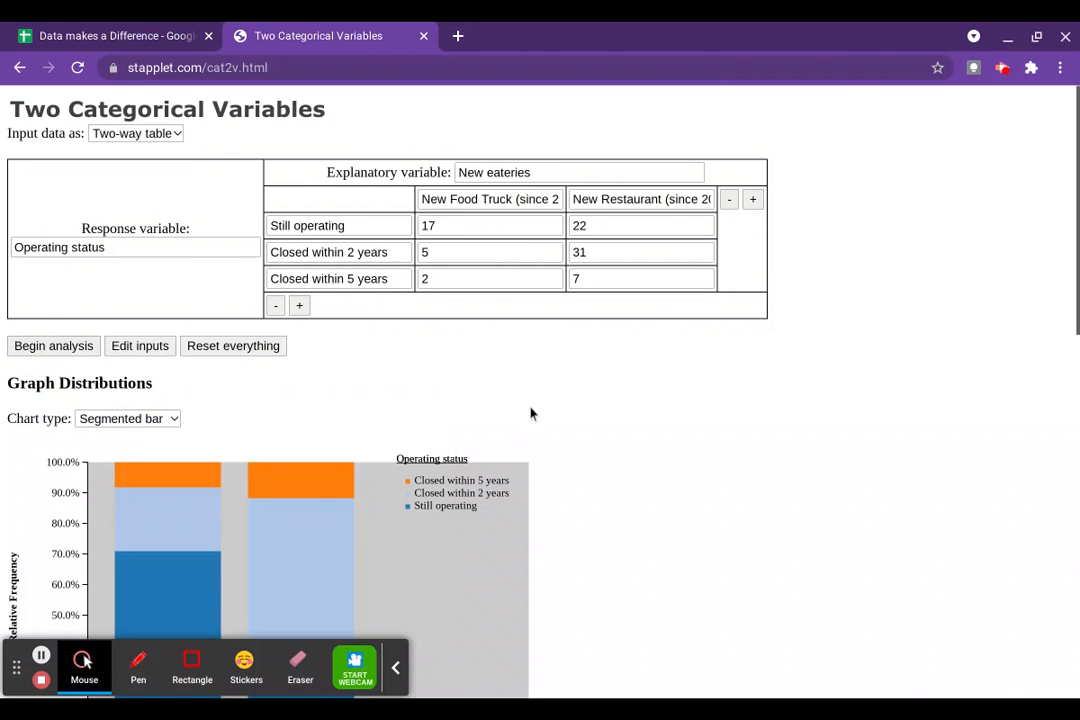
{"action": "scroll", "coordinate": [588, 420], "scroll_direction": "down", "scroll_amount": 2}
{"action": "scroll", "coordinate": [588, 420], "scroll_direction": "down", "scroll_amount": 1}
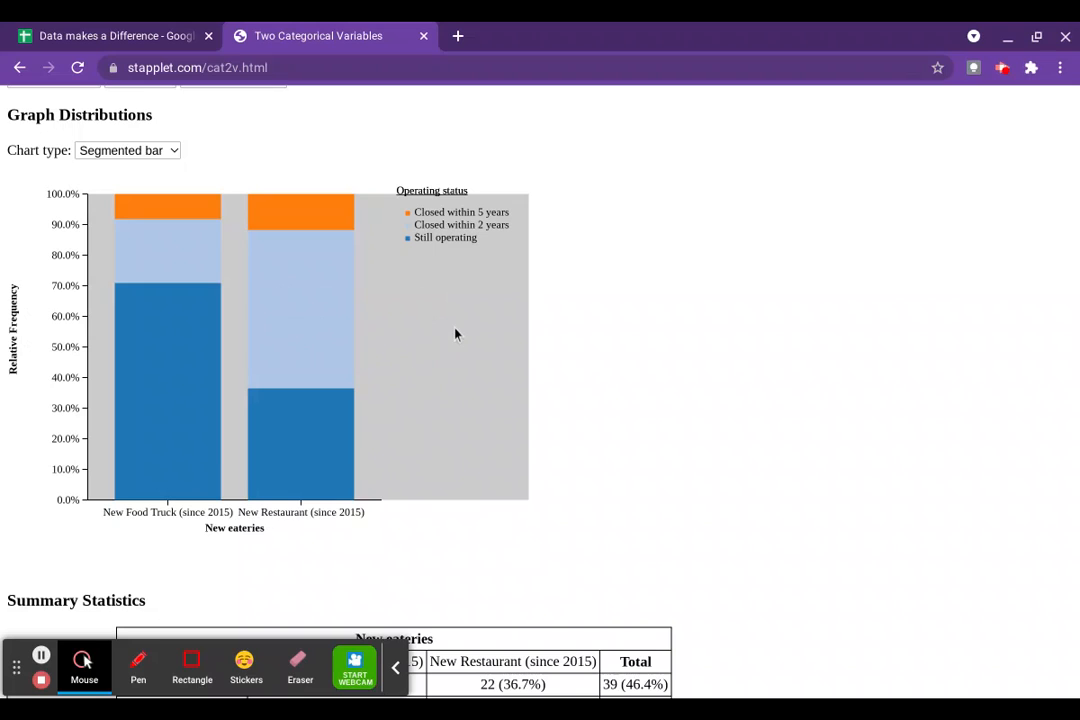
{"action": "scroll", "coordinate": [486, 449], "scroll_direction": "down", "scroll_amount": 3}
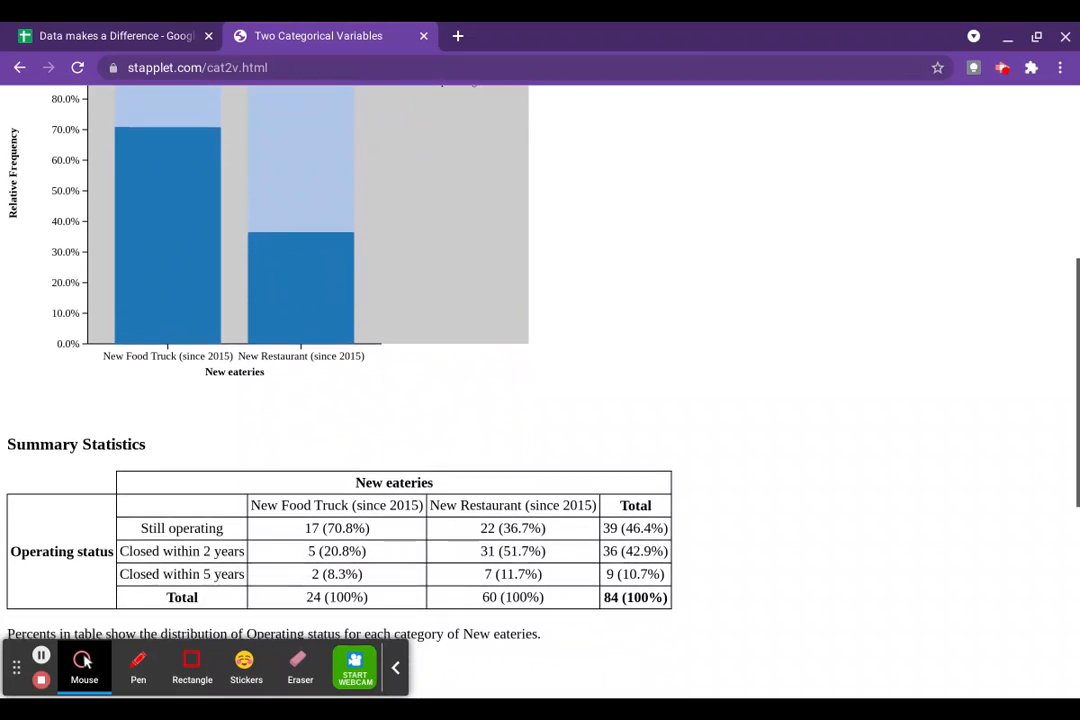
{"action": "scroll", "coordinate": [486, 449], "scroll_direction": "down", "scroll_amount": 1}
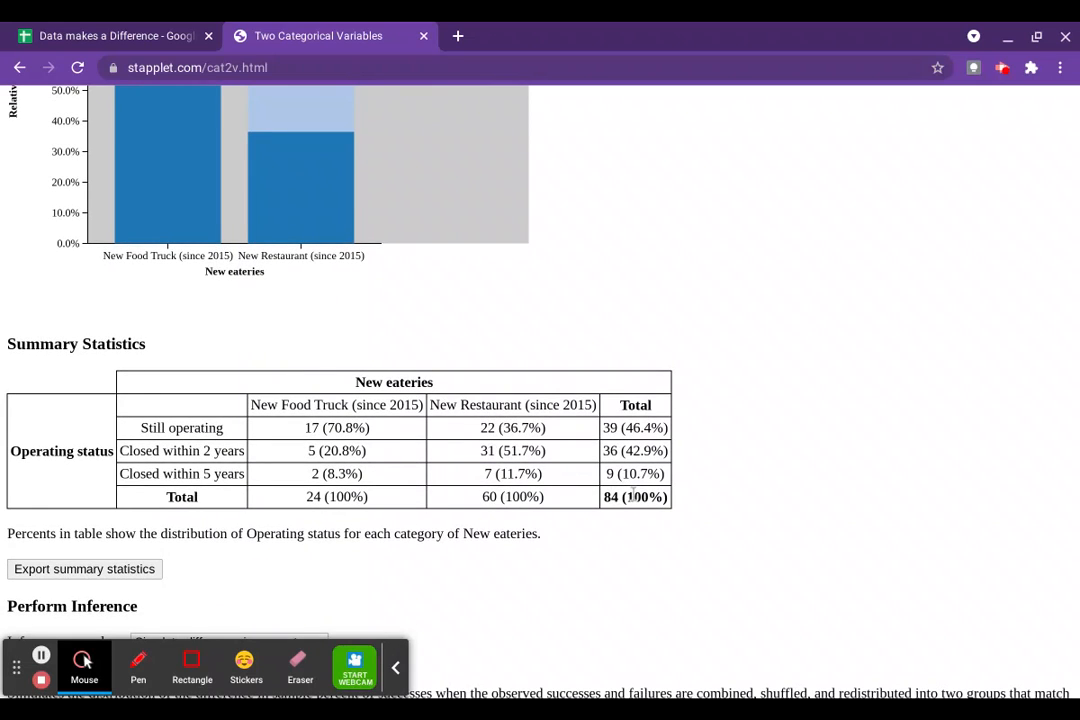
{"action": "scroll", "coordinate": [688, 470], "scroll_direction": "down", "scroll_amount": 1}
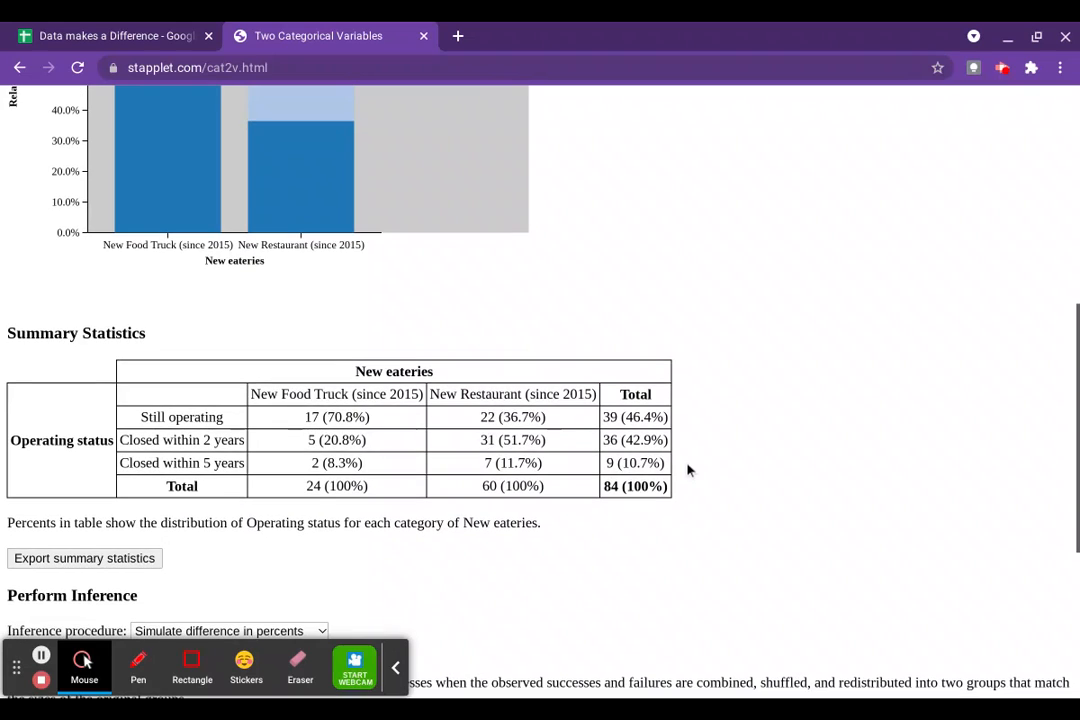
{"action": "scroll", "coordinate": [688, 470], "scroll_direction": "up", "scroll_amount": 3}
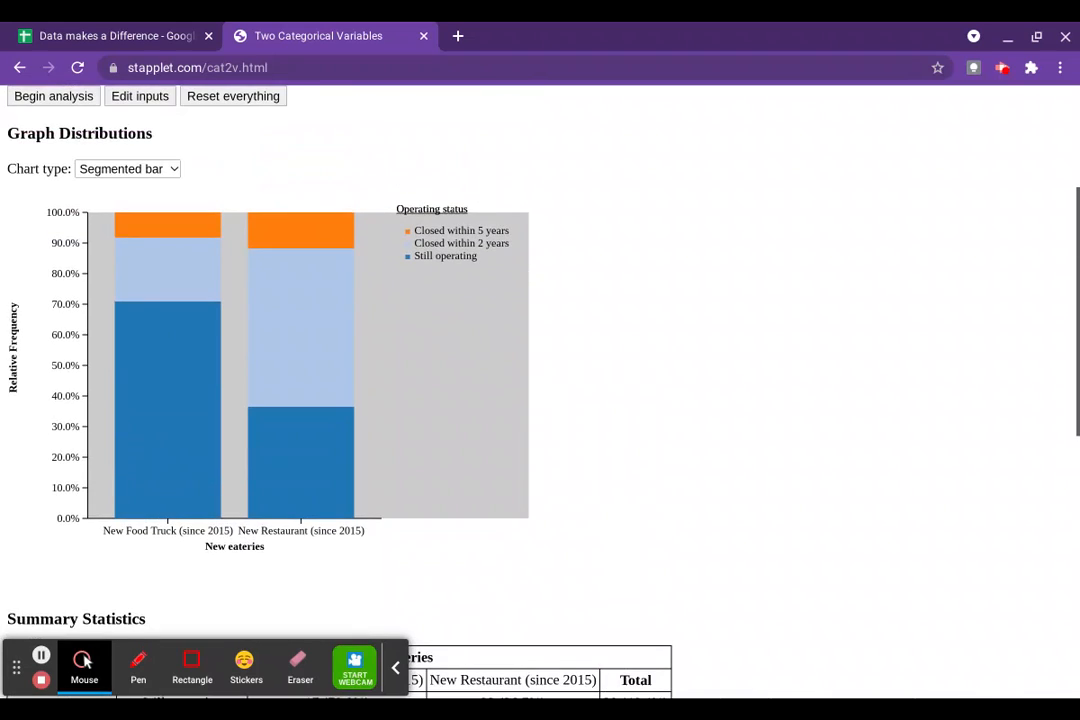
{"action": "scroll", "coordinate": [663, 460], "scroll_direction": "up", "scroll_amount": 1}
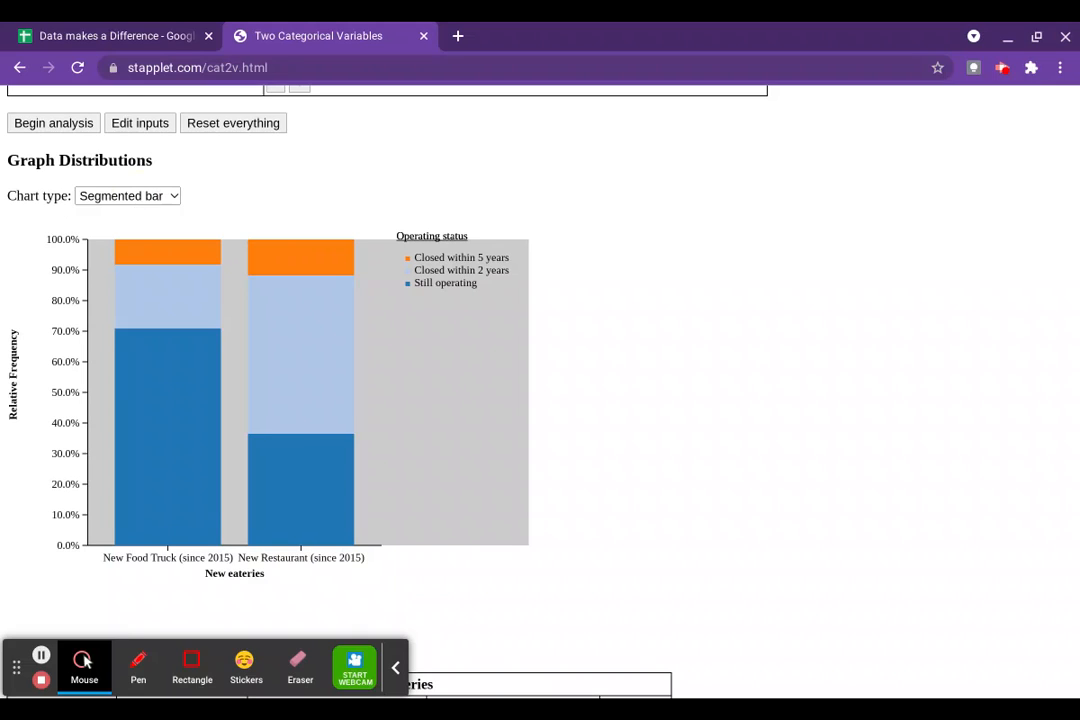
Show the distributions as a side-by-side bar chart, inspect the "Closed within 5 years" bars, and restore the segmented bar chart.
{"action": "left_click", "coordinate": [123, 214]}
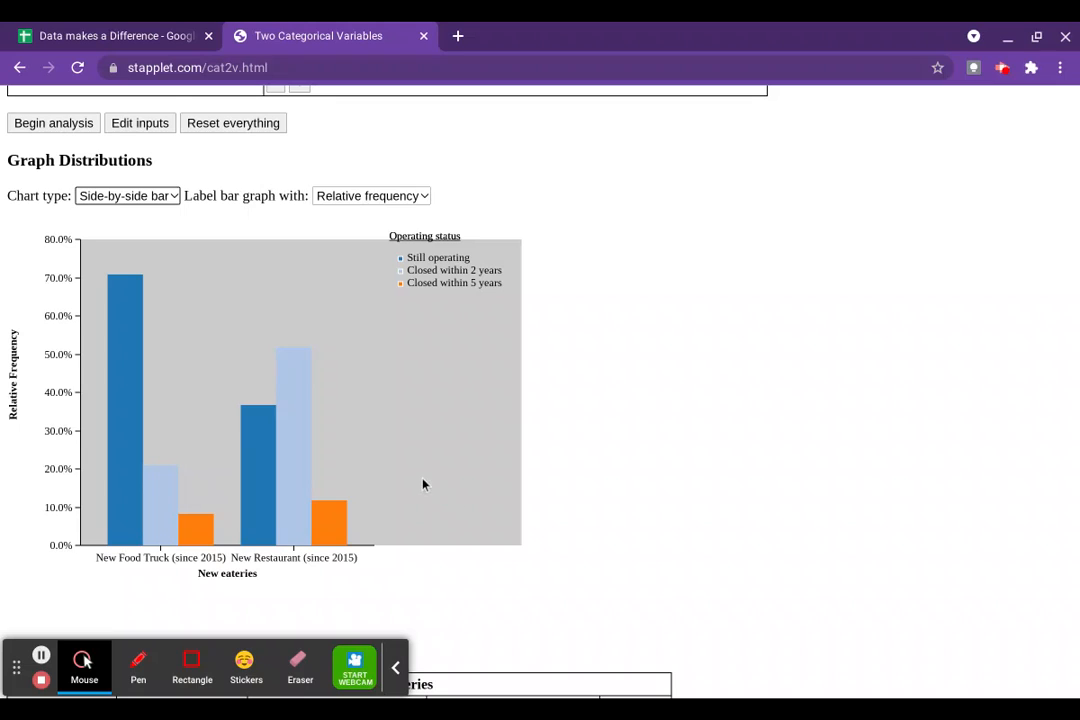
{"action": "mouse_move", "coordinate": [327, 541]}
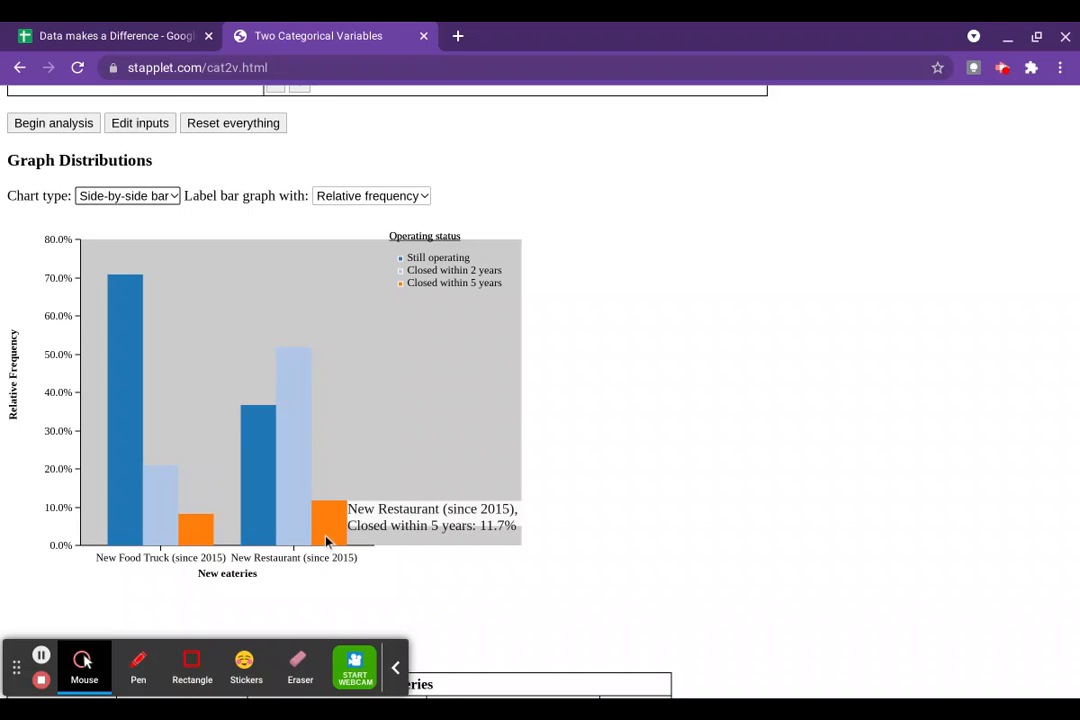
{"action": "mouse_move", "coordinate": [194, 540]}
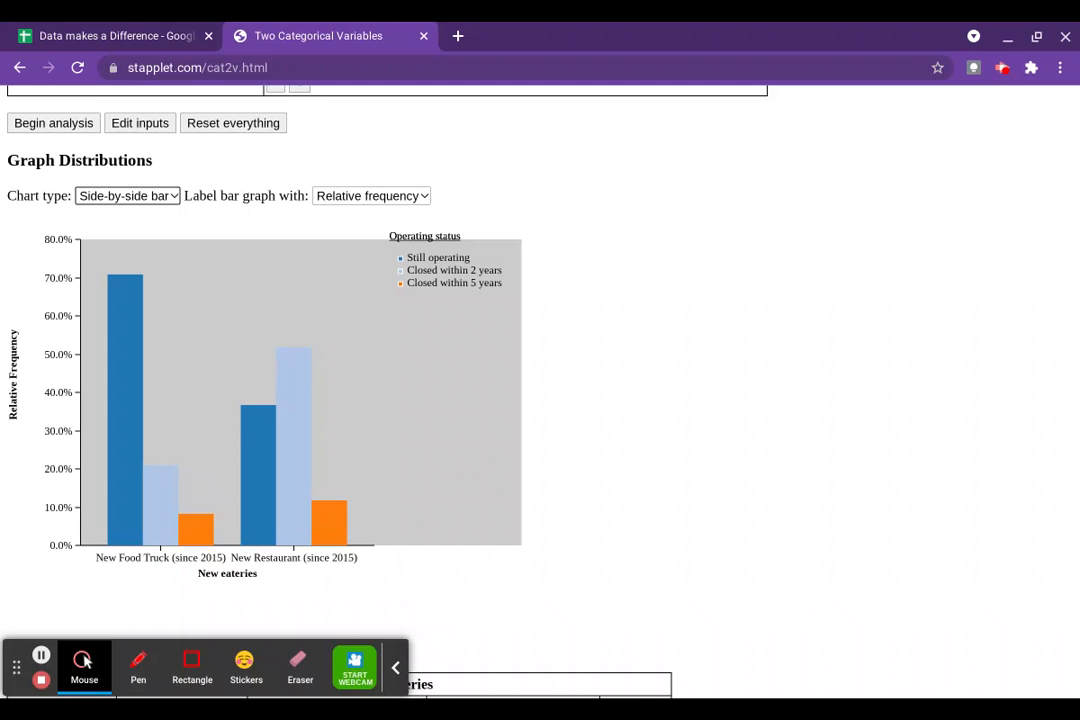
{"action": "left_click", "coordinate": [135, 199]}
{"action": "left_click", "coordinate": [132, 224]}
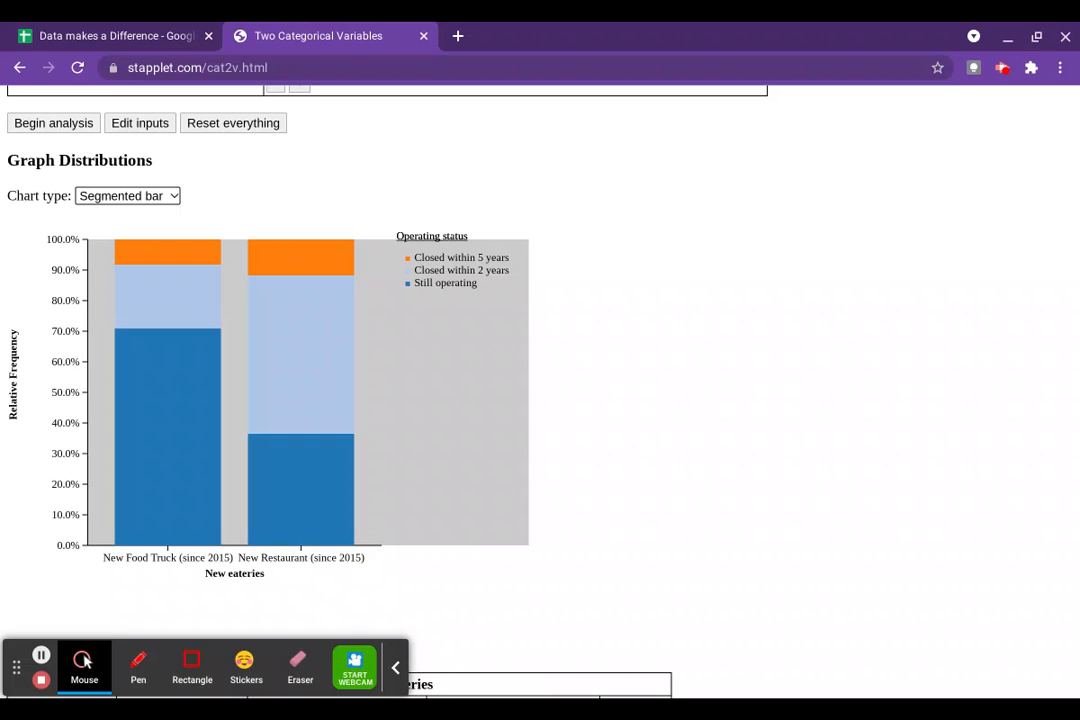
Change the chart to a mosaic plot, inspect its "Still operating" segments, and compare them with the entered counts and summary statistics.
{"action": "left_click", "coordinate": [122, 200]}
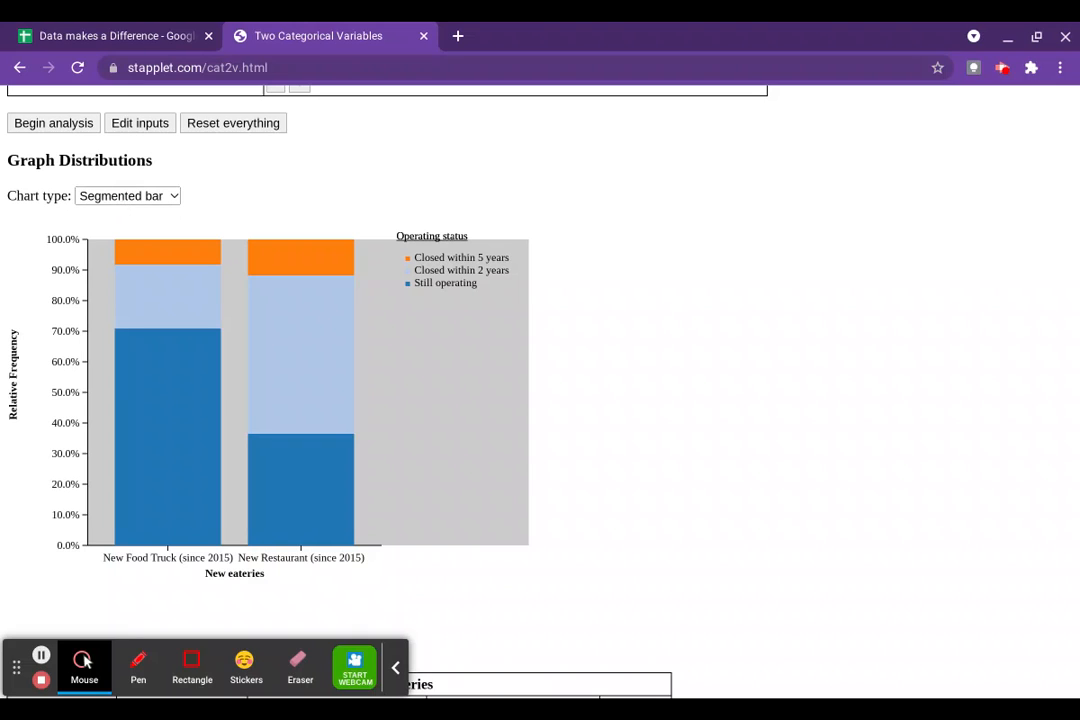
{"action": "left_click", "coordinate": [120, 250]}
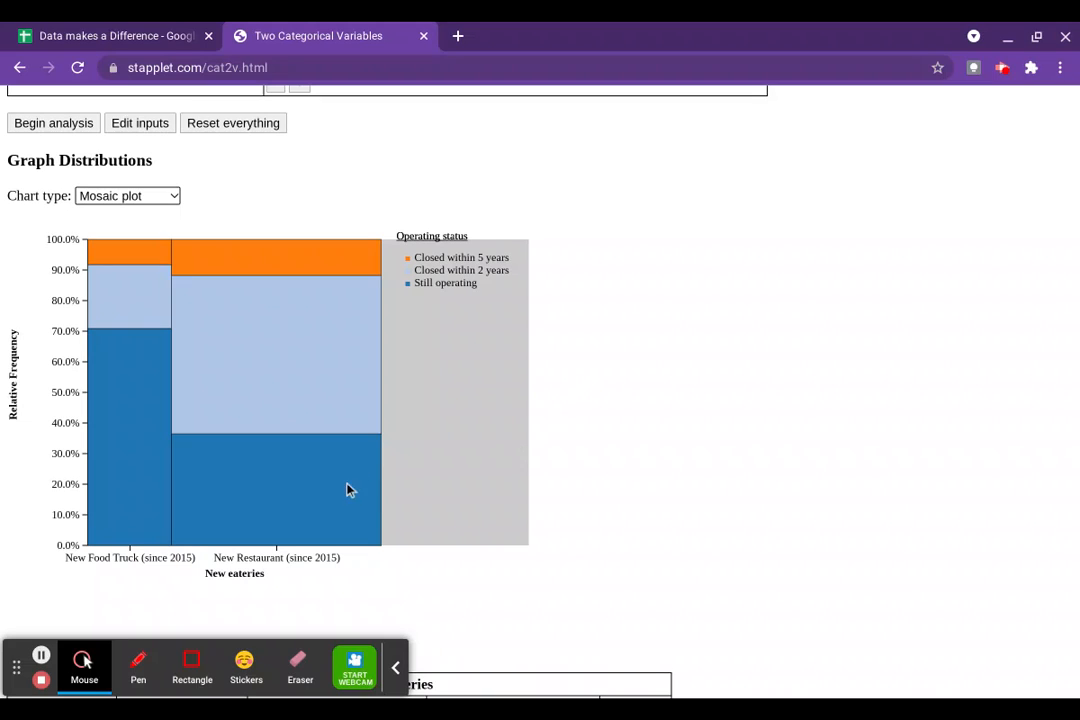
{"action": "mouse_move", "coordinate": [226, 517]}
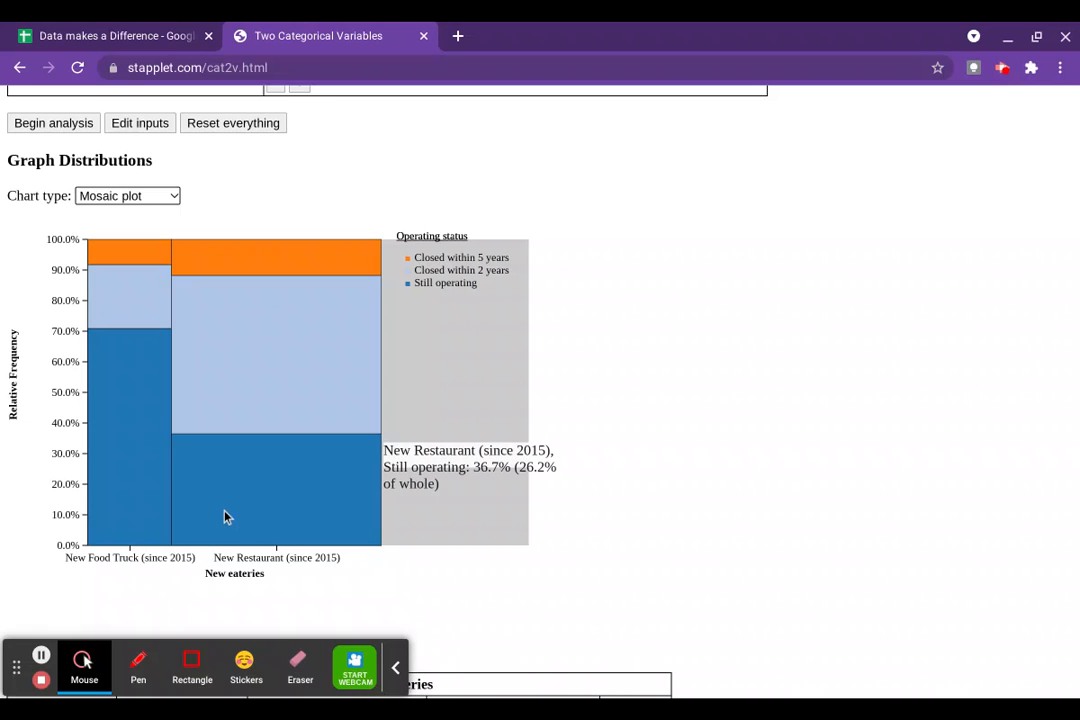
{"action": "mouse_move", "coordinate": [141, 505]}
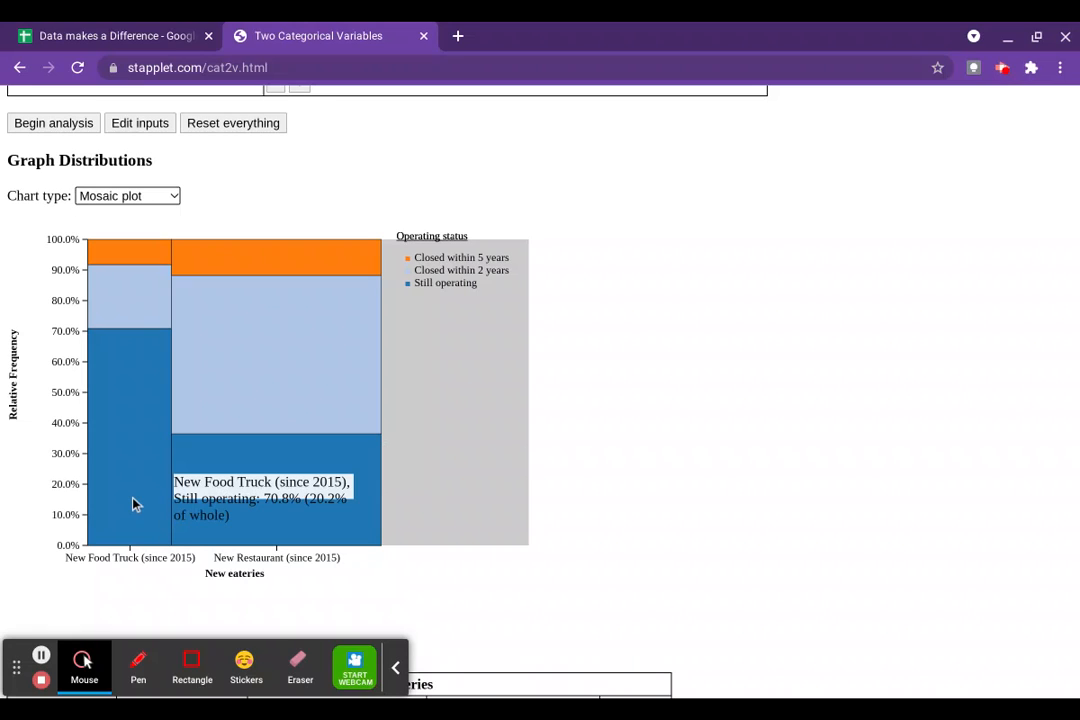
{"action": "mouse_move", "coordinate": [277, 499]}
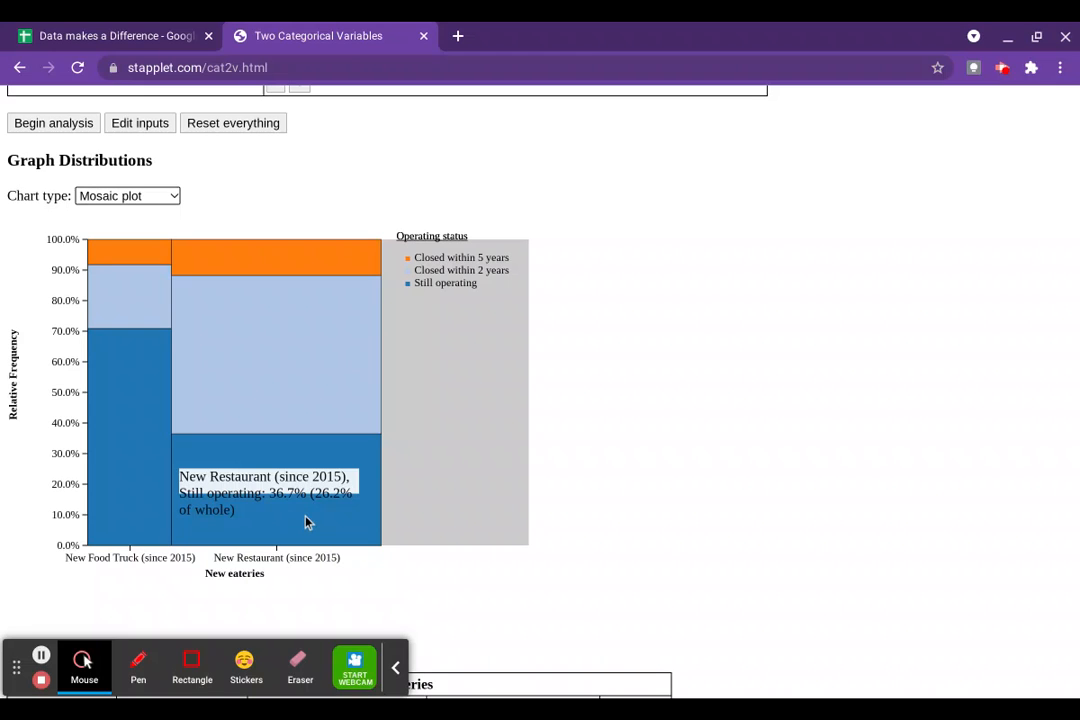
{"action": "scroll", "coordinate": [307, 522], "scroll_direction": "up", "scroll_amount": 3}
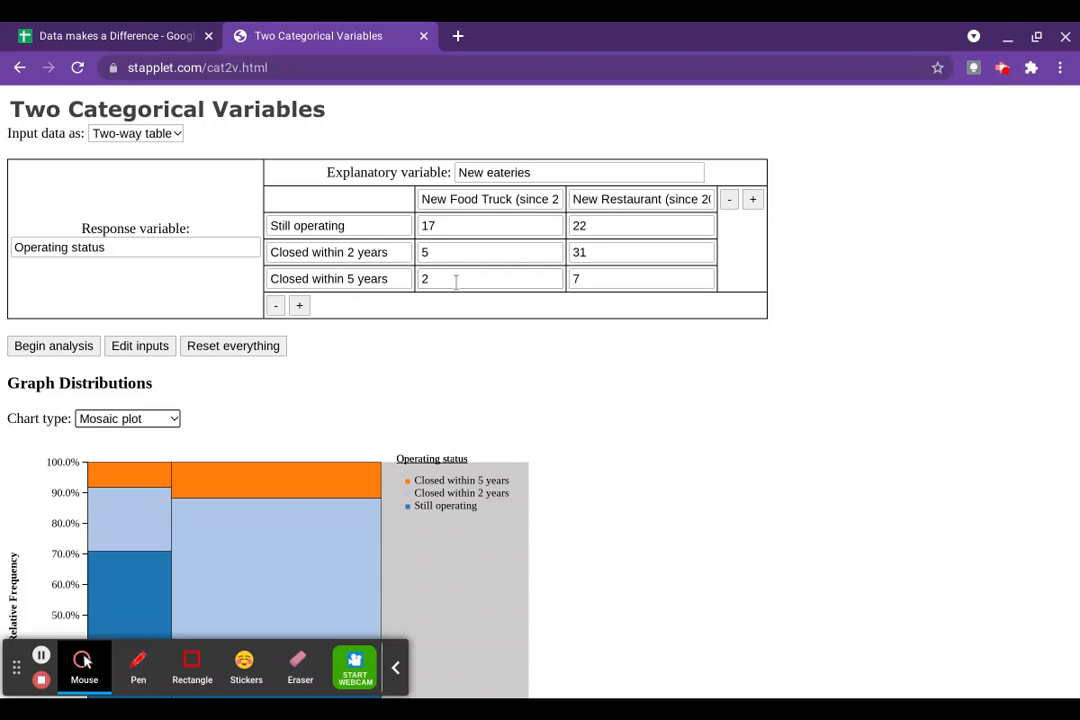
{"action": "scroll", "coordinate": [440, 330], "scroll_direction": "down", "scroll_amount": 6}
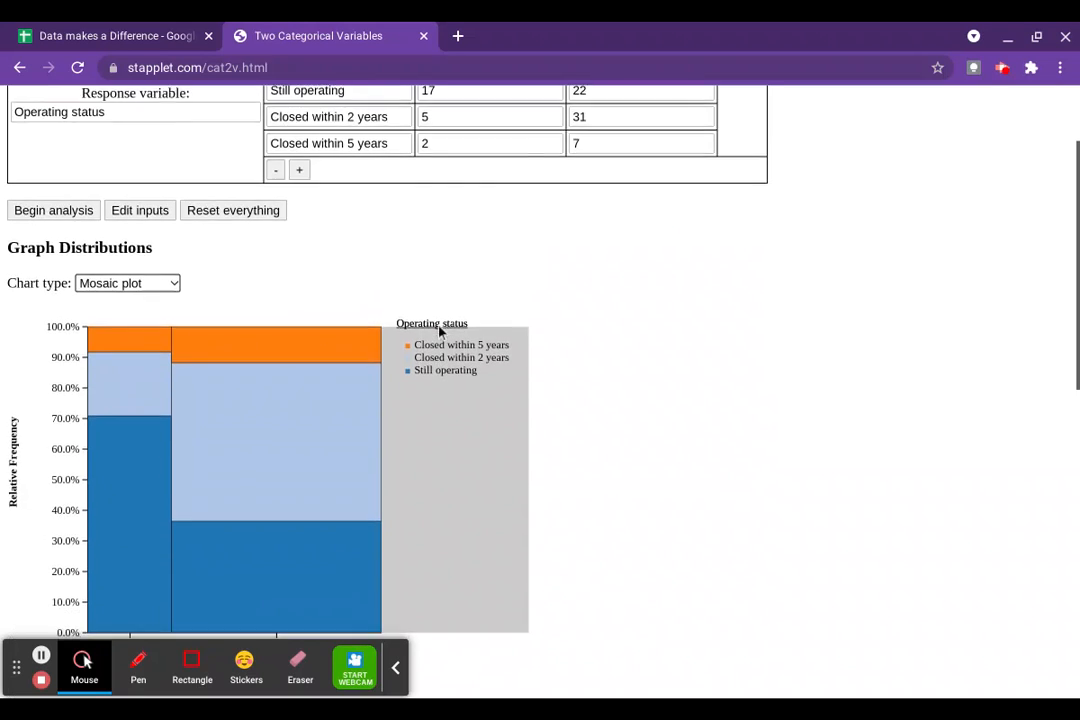
{"action": "scroll", "coordinate": [440, 332], "scroll_direction": "down", "scroll_amount": 1}
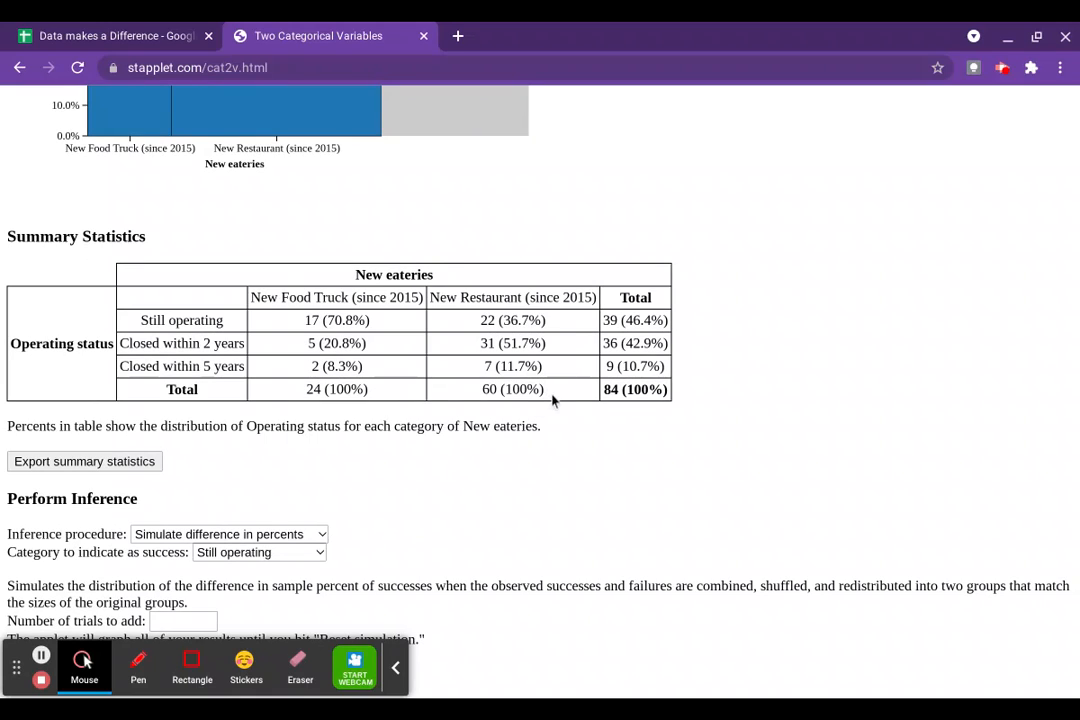
Compare the mosaic plot with the summary statistics table and review the entered two-way table.
{"action": "scroll", "coordinate": [172, 323], "scroll_direction": "up", "scroll_amount": 1}
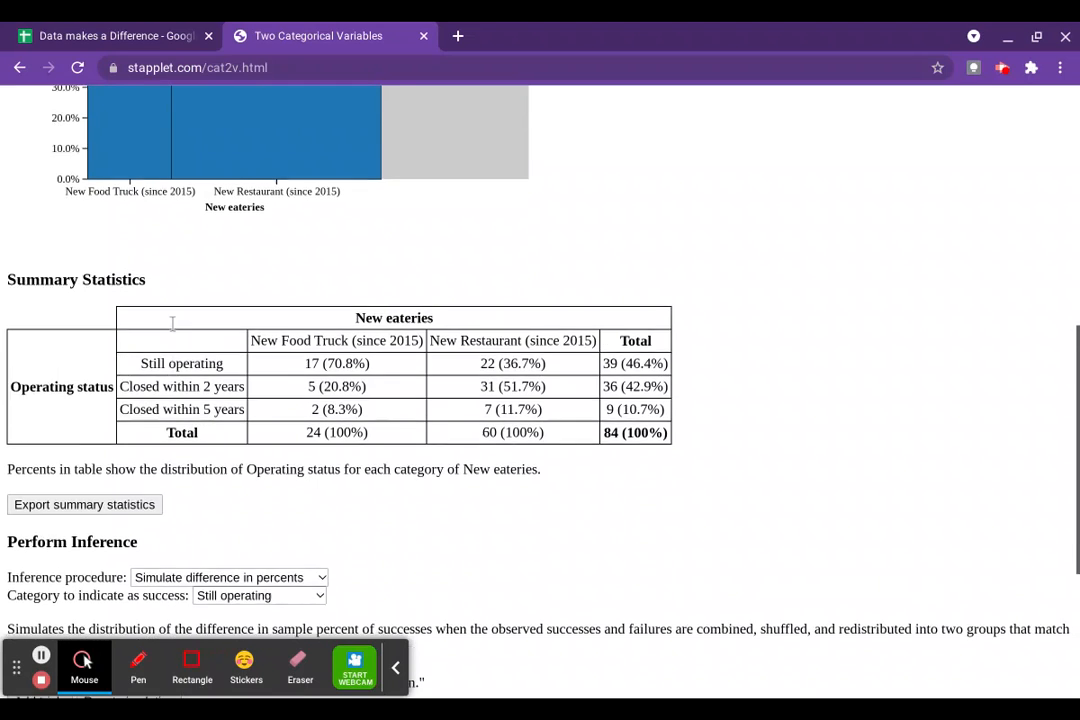
{"action": "scroll", "coordinate": [172, 323], "scroll_direction": "up", "scroll_amount": 5}
{"action": "mouse_move", "coordinate": [200, 344]}
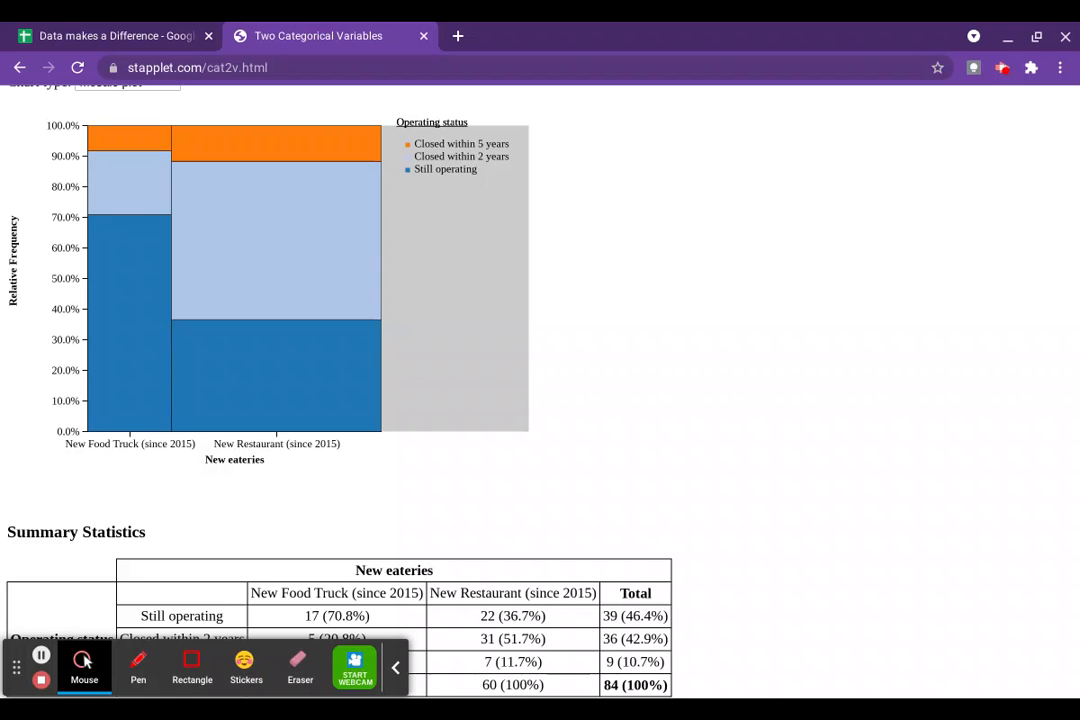
{"action": "scroll", "coordinate": [540, 380], "scroll_direction": "down", "scroll_amount": 3}
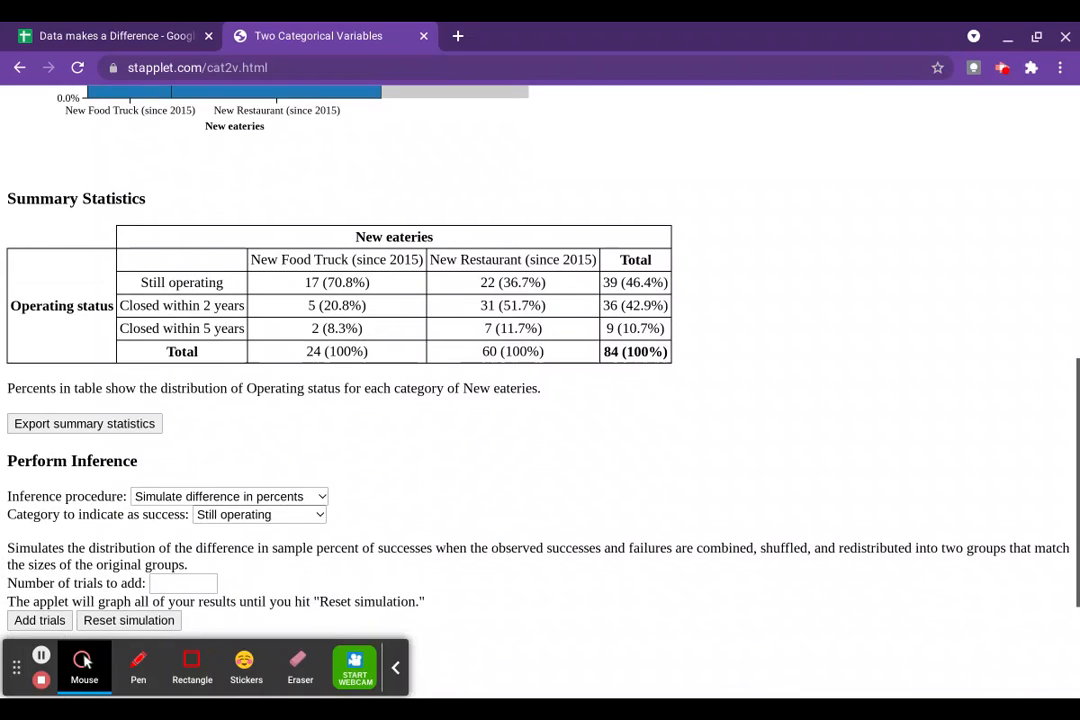
{"action": "scroll", "coordinate": [352, 441], "scroll_direction": "down", "scroll_amount": 1}
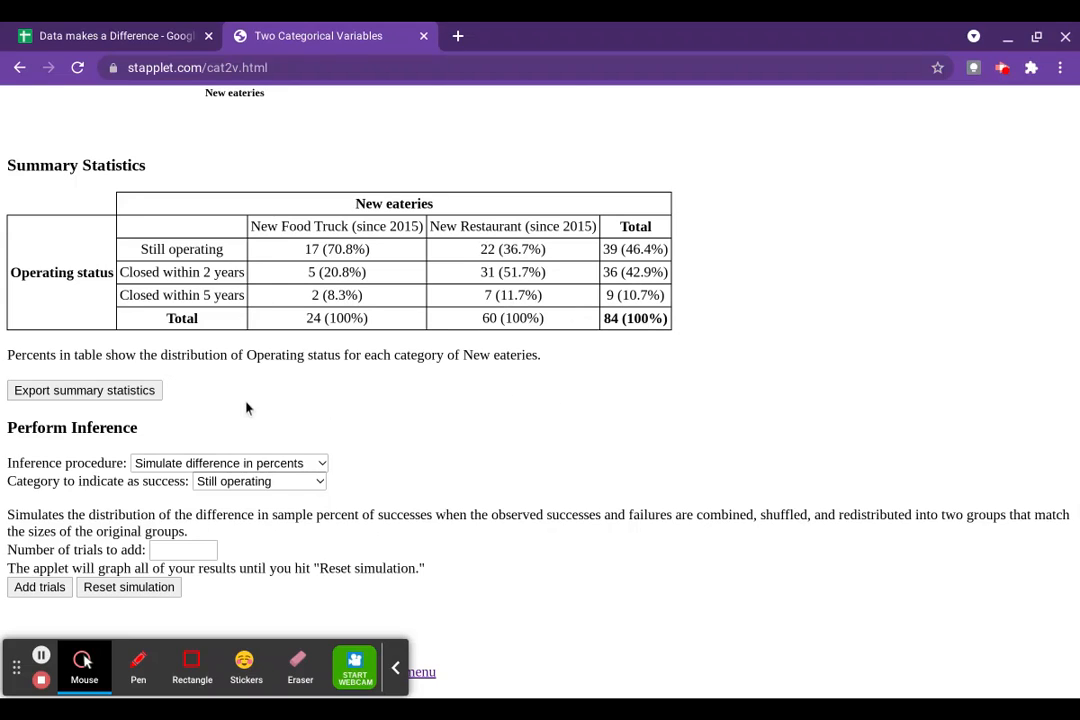
{"action": "scroll", "coordinate": [247, 407], "scroll_direction": "up", "scroll_amount": 7}
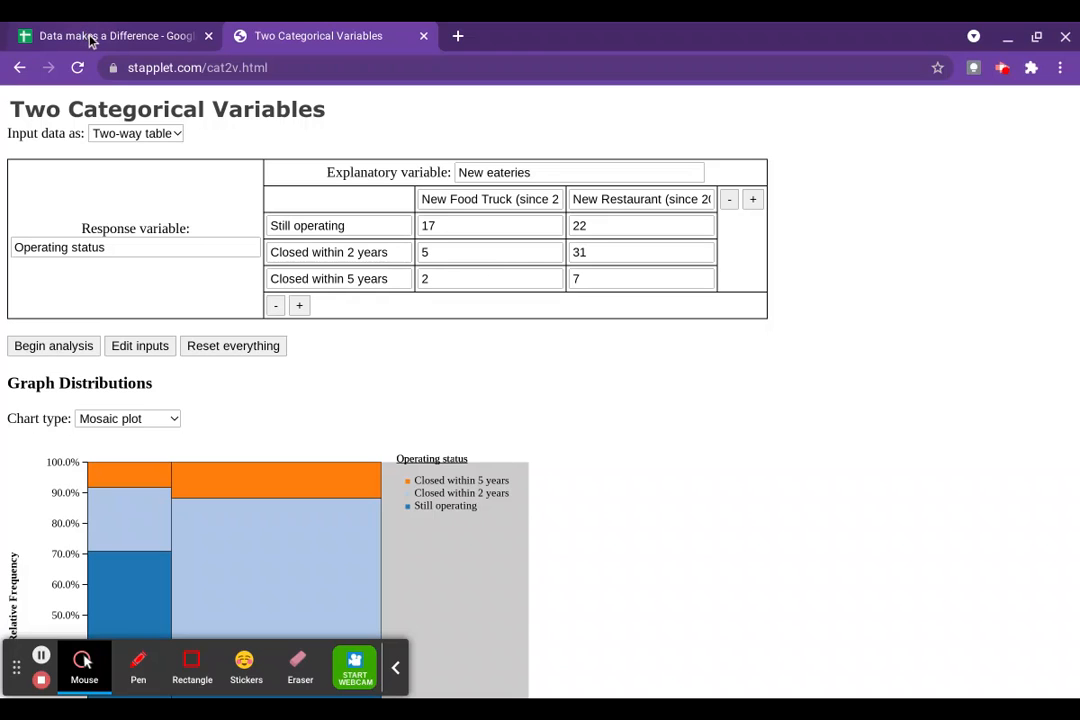
Open the 2 Quantitative Variables applet in a new tab and name its explanatory variable "Trees on a city block", copied from the spreadsheet.
{"action": "middle_click", "coordinate": [20, 69]}
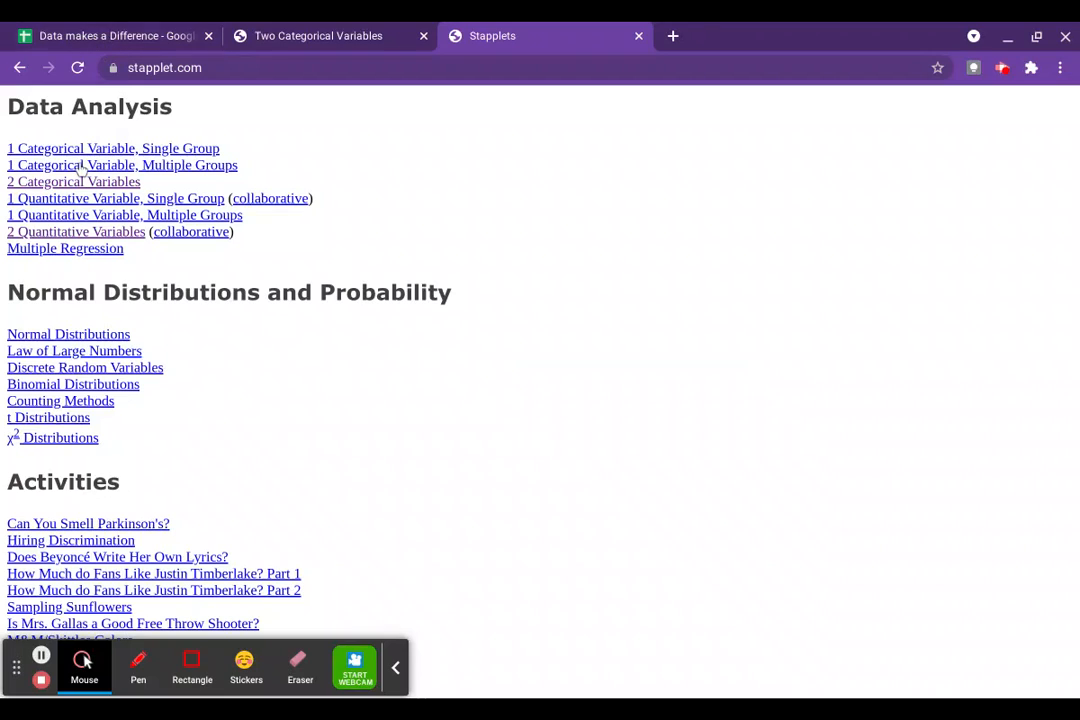
{"action": "left_click", "coordinate": [79, 233]}
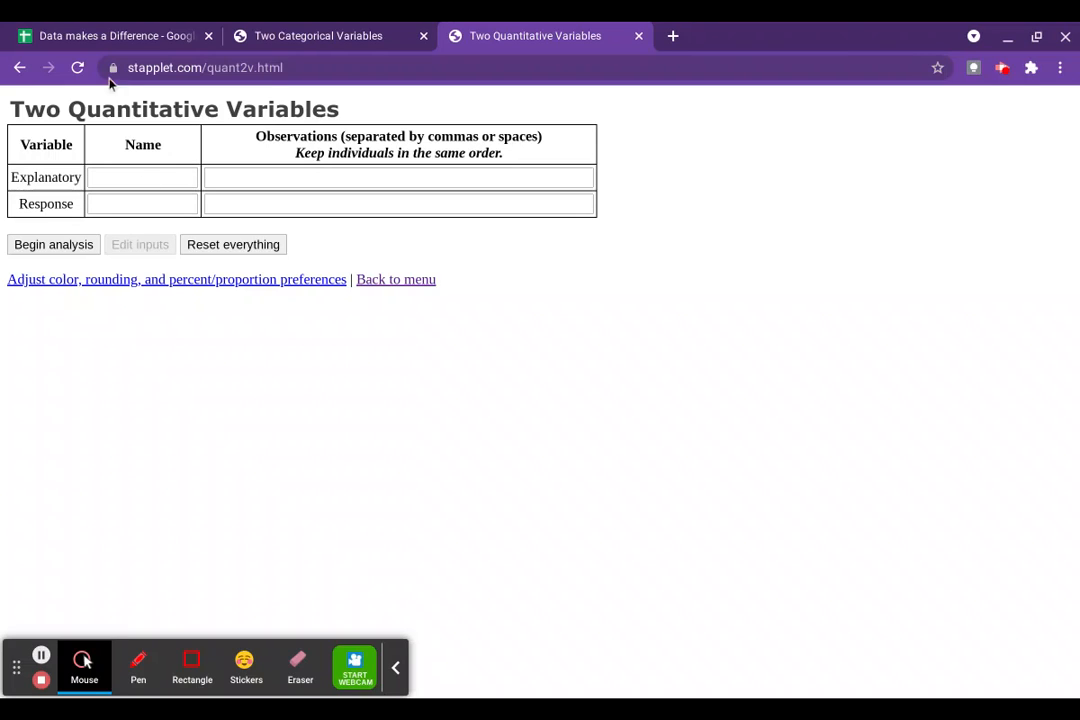
{"action": "left_click", "coordinate": [92, 36]}
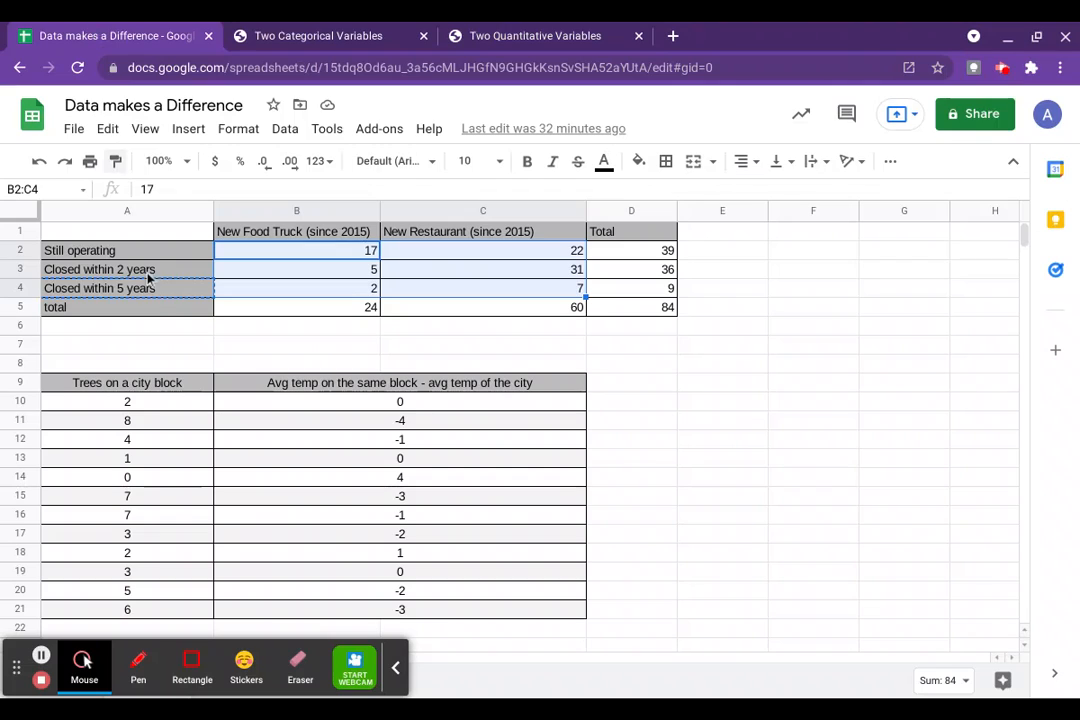
{"action": "left_click", "coordinate": [139, 384]}
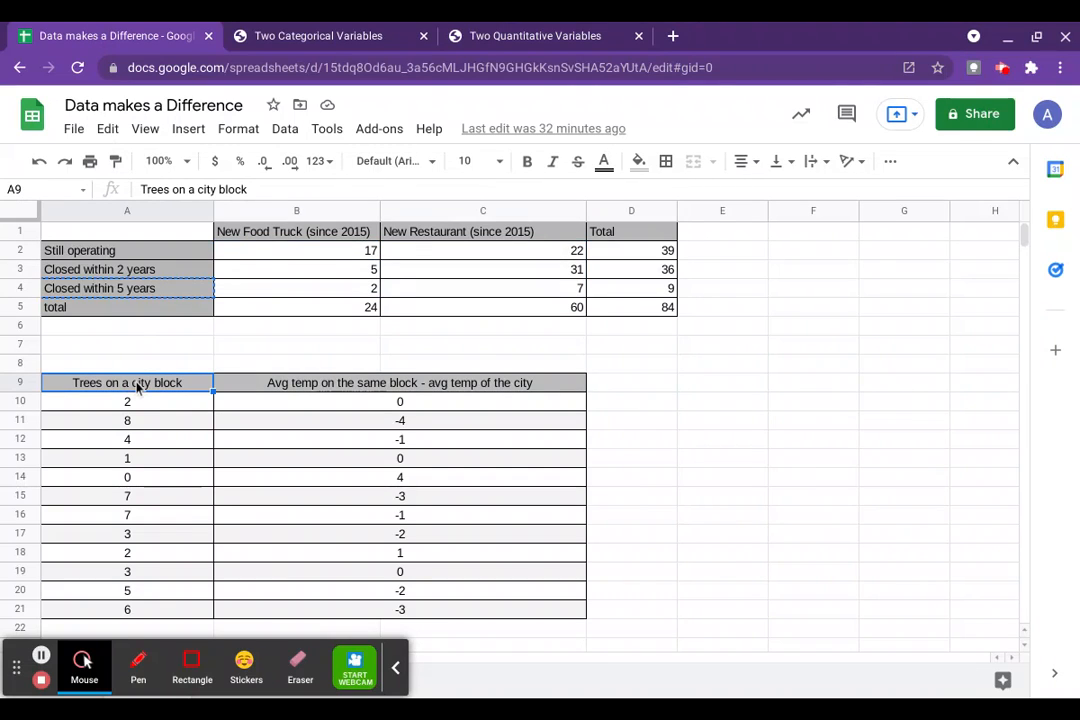
{"action": "key", "text": "ctrl+c"}
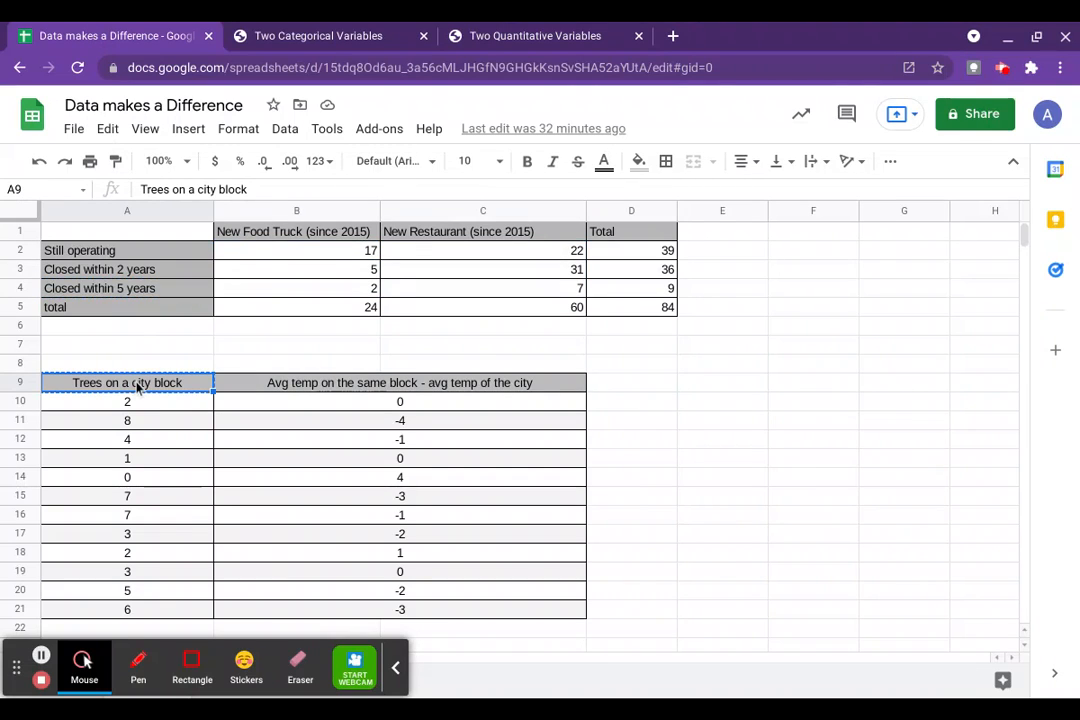
{"action": "left_click", "coordinate": [490, 40]}
{"action": "left_click", "coordinate": [139, 177]}
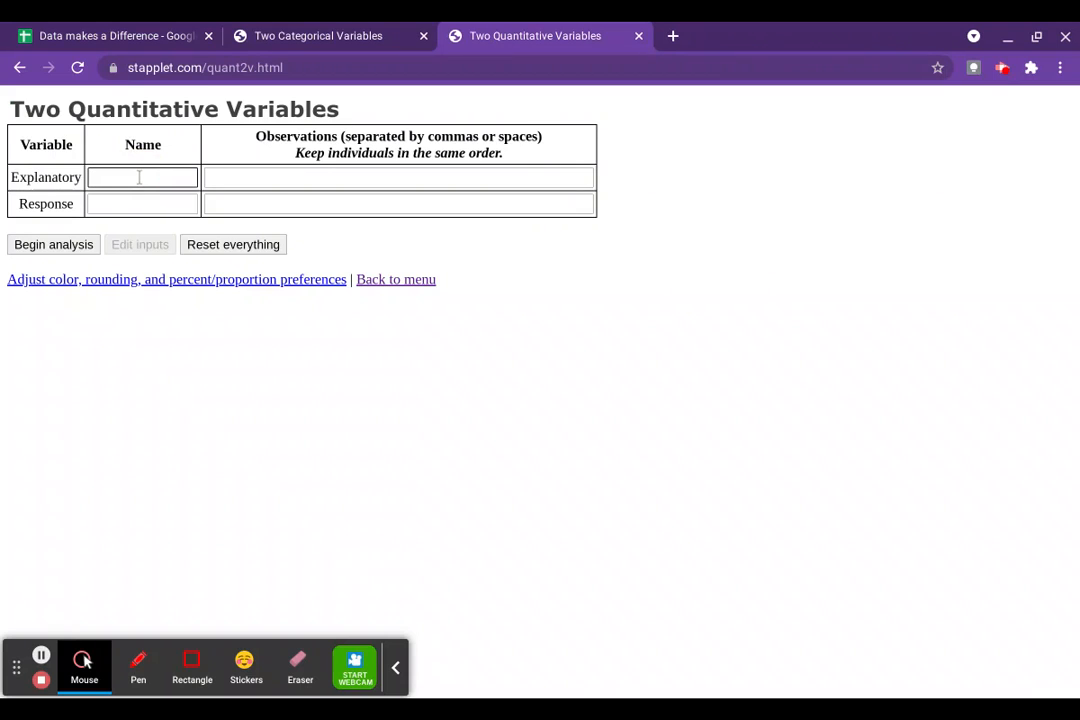
{"action": "key", "text": "ctrl+v"}
Name the response variable "Avg temp on the same block - avg temp of the city", copied from the spreadsheet header.
{"action": "left_click", "coordinate": [92, 38]}
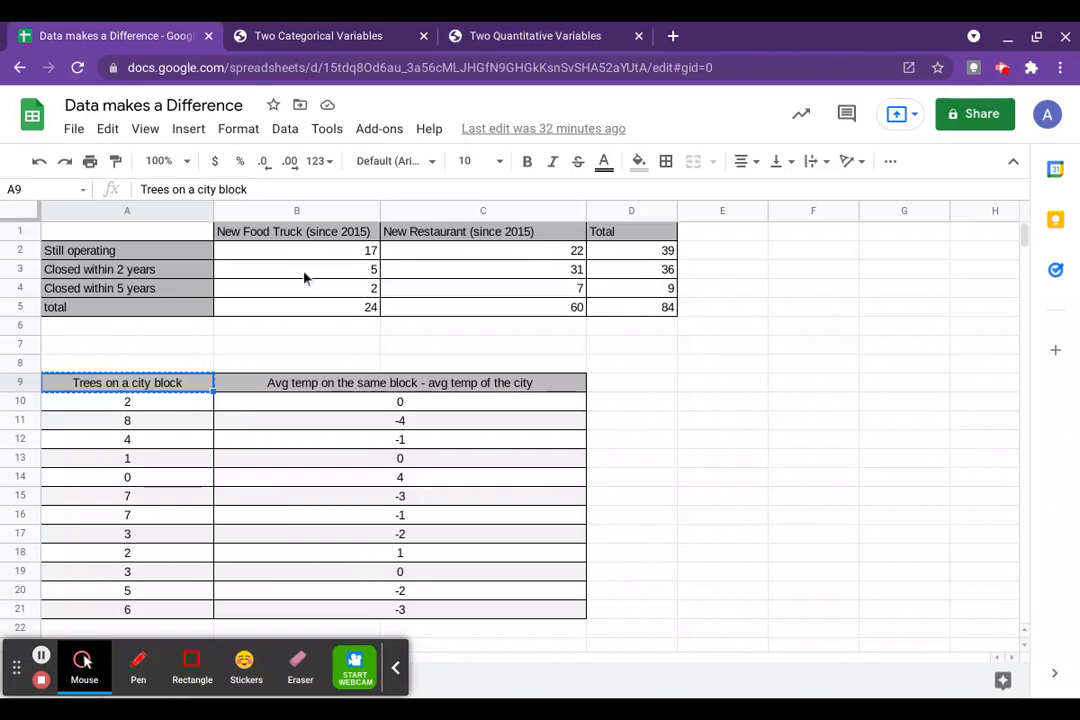
{"action": "left_click", "coordinate": [353, 386]}
{"action": "key", "text": "ctrl+c"}
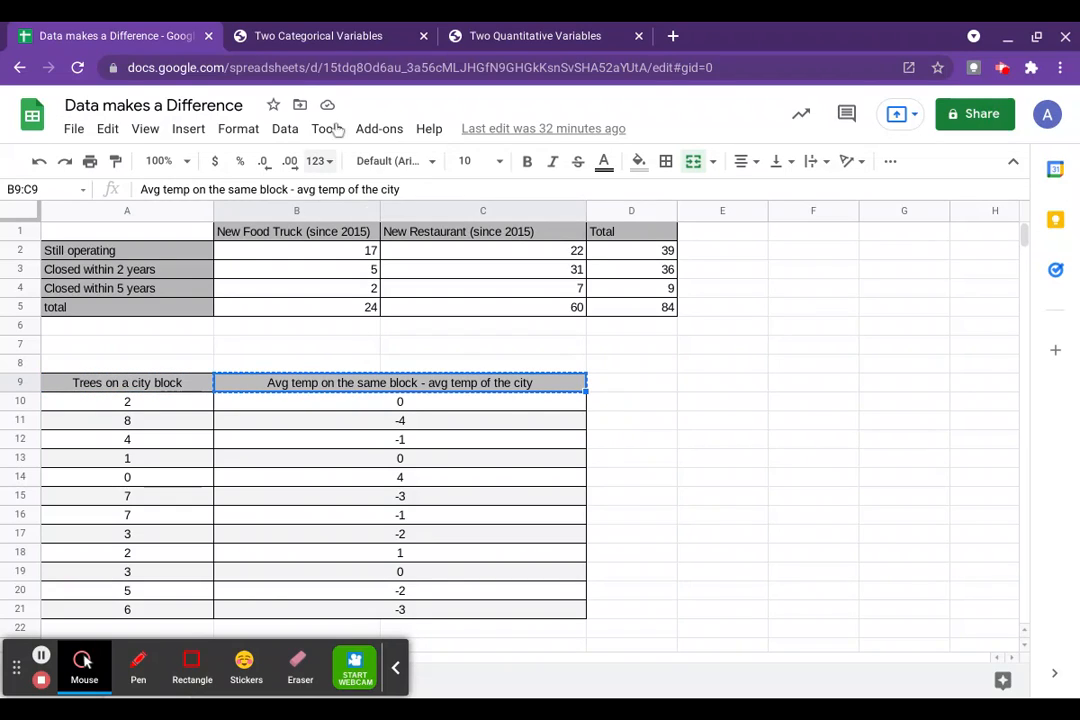
{"action": "left_click", "coordinate": [503, 45]}
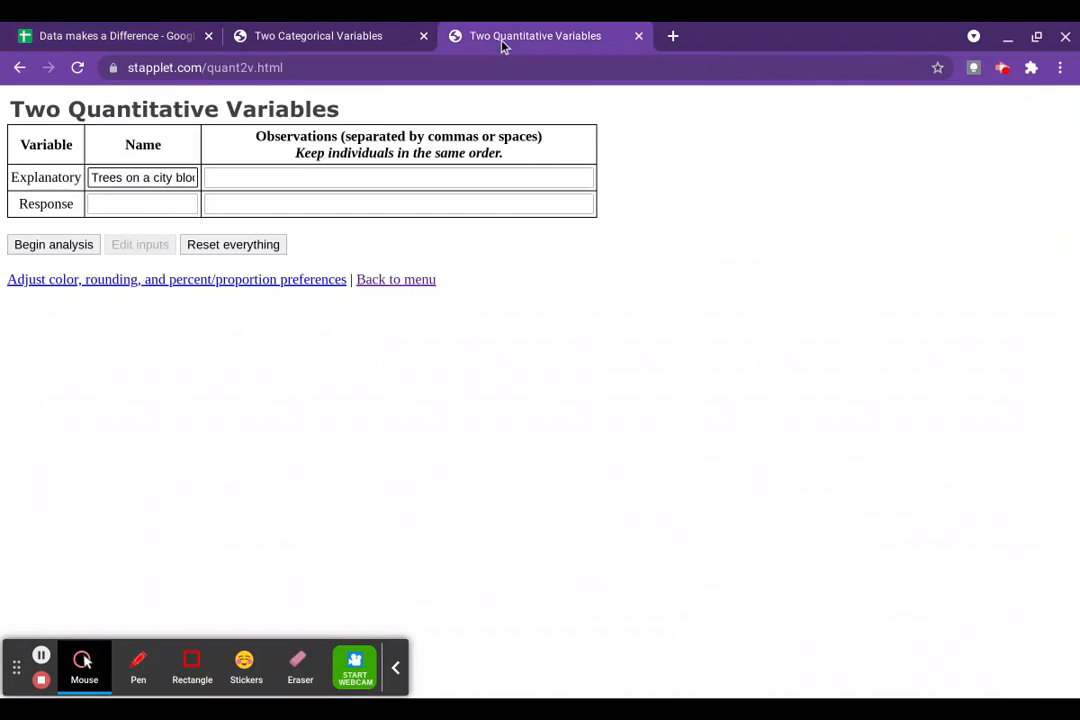
{"action": "left_click", "coordinate": [120, 204]}
{"action": "key", "text": "ctrl+v"}
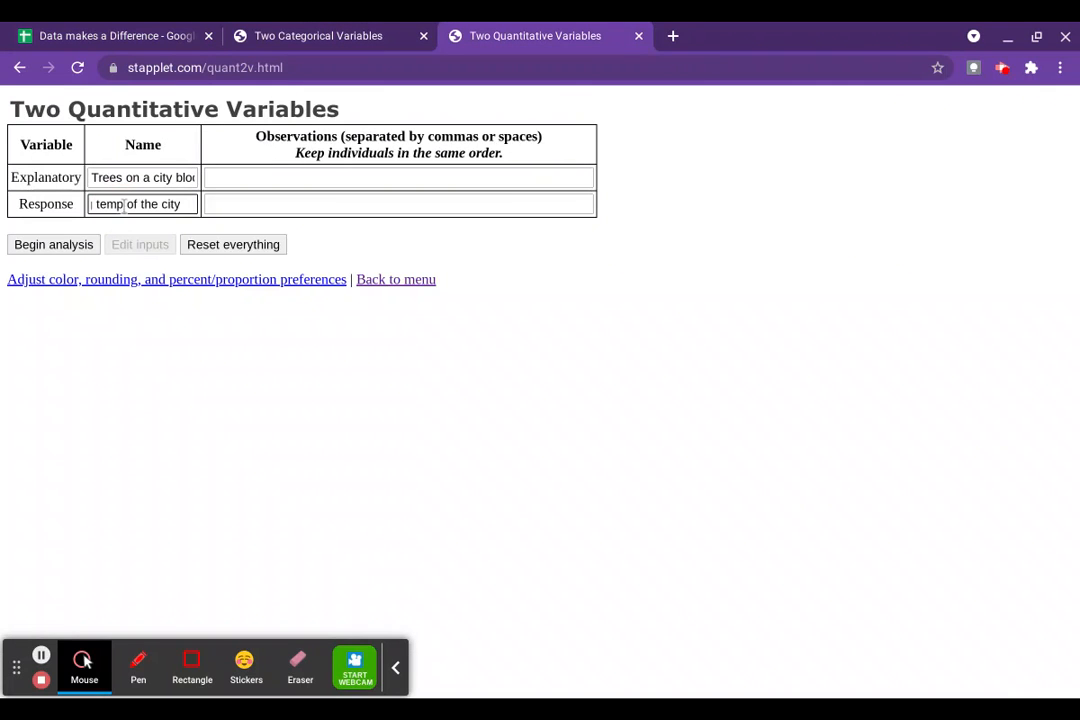
Copy the tree counts in A10:A21 into the explanatory observations and check them against the instructions on separators and order.
{"action": "left_click", "coordinate": [108, 34]}
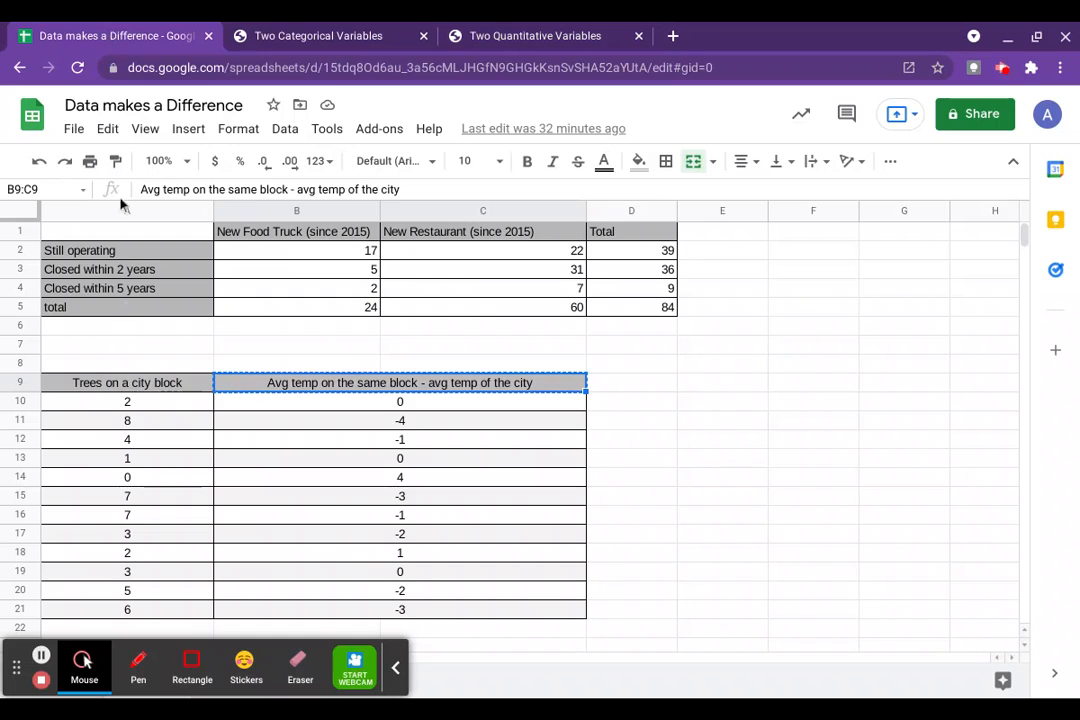
{"action": "left_click", "coordinate": [127, 403]}
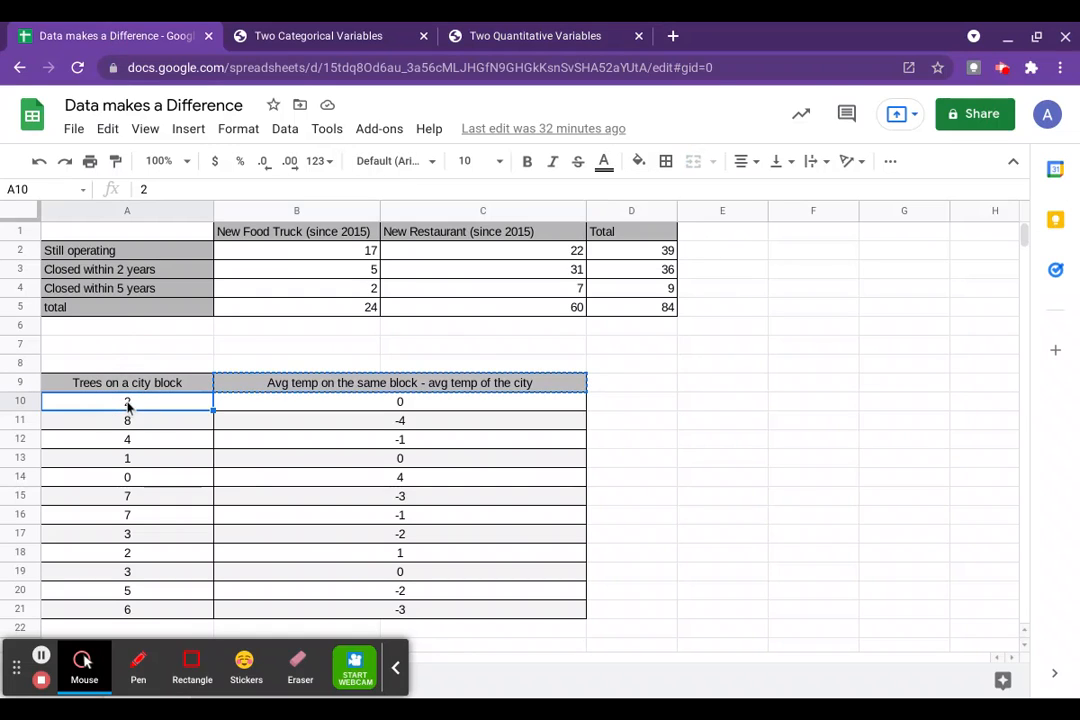
{"action": "left_click_drag", "start_coordinate": [127, 403], "coordinate": [127, 609]}
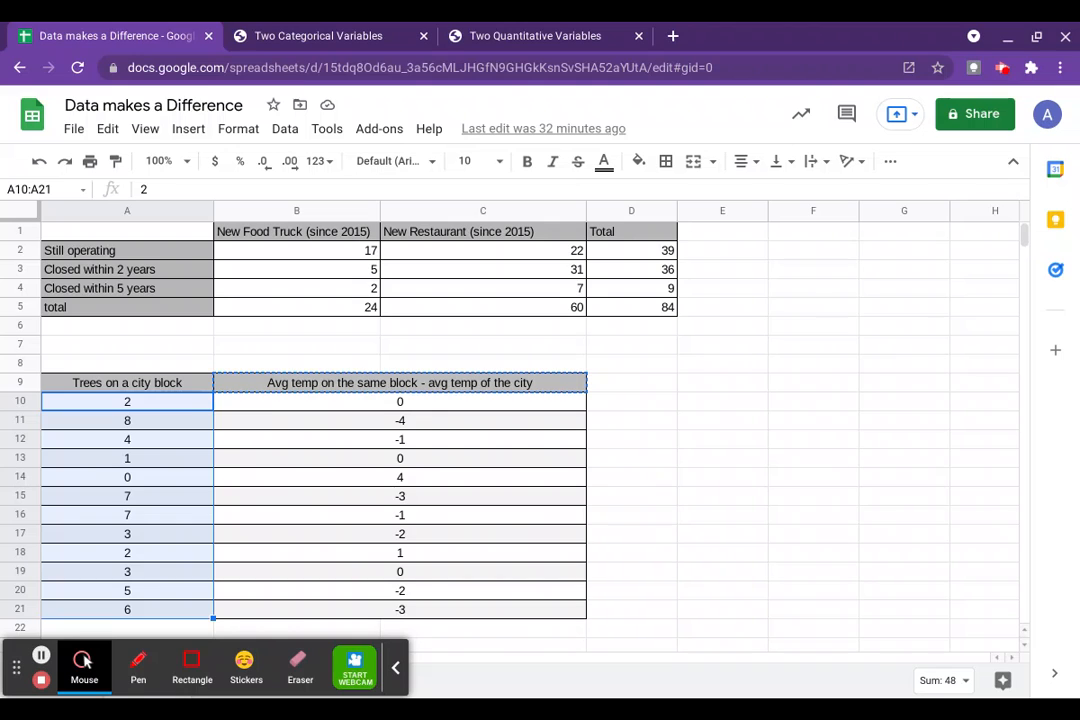
{"action": "key", "text": "ctrl+c"}
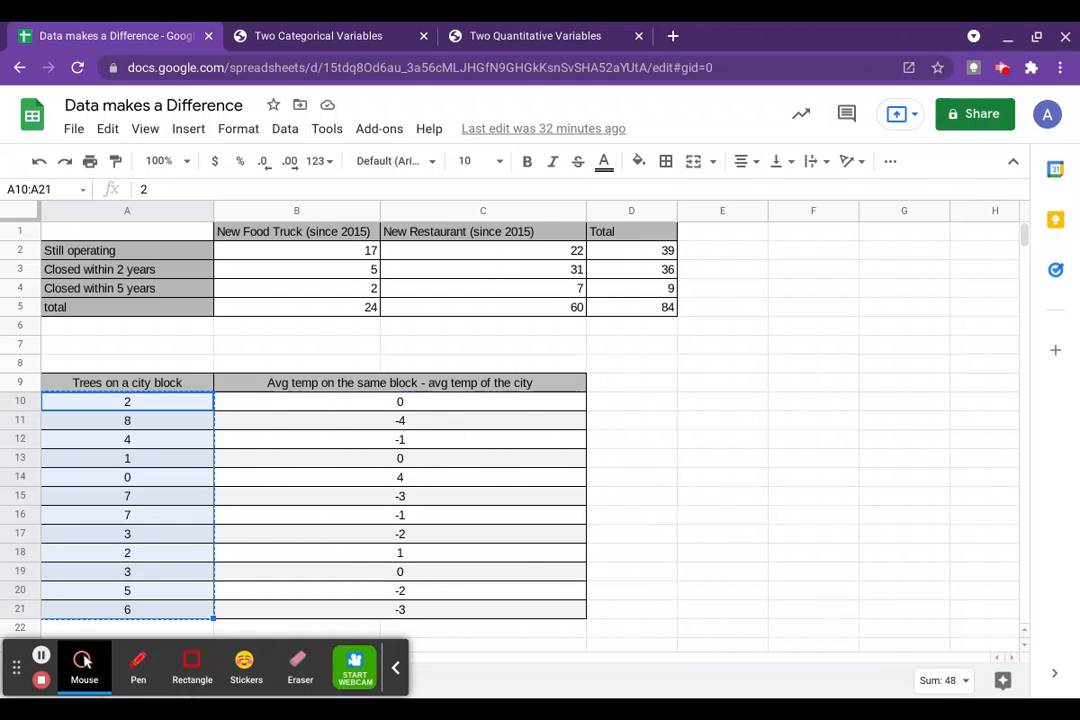
{"action": "left_click", "coordinate": [521, 35]}
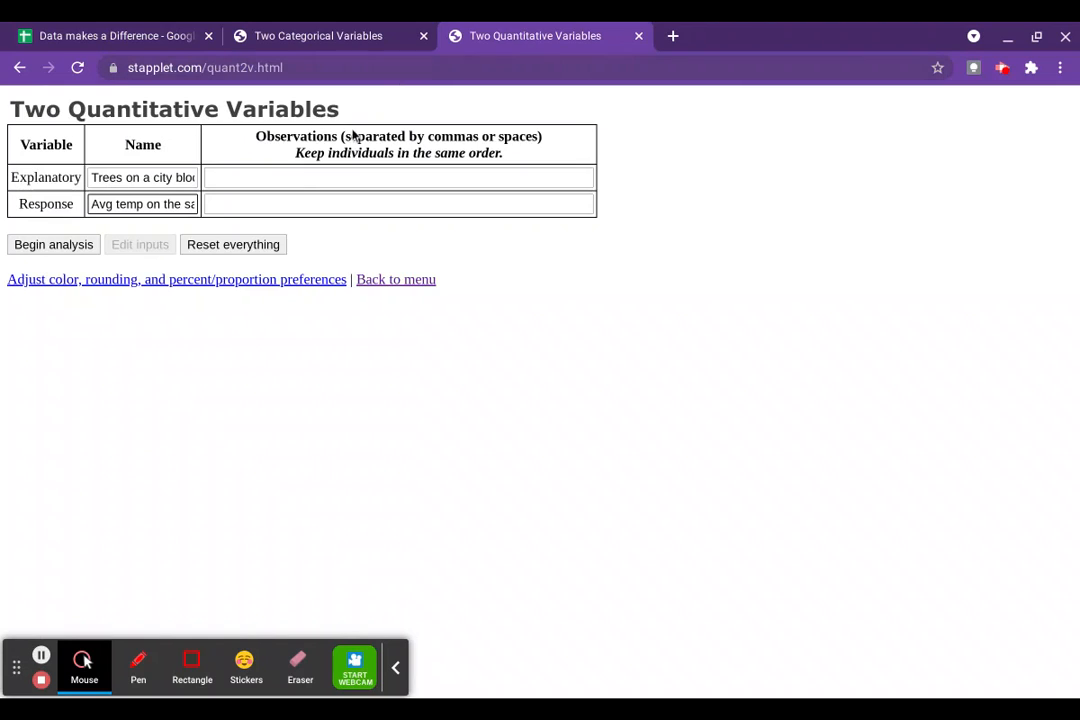
{"action": "left_click", "coordinate": [267, 180]}
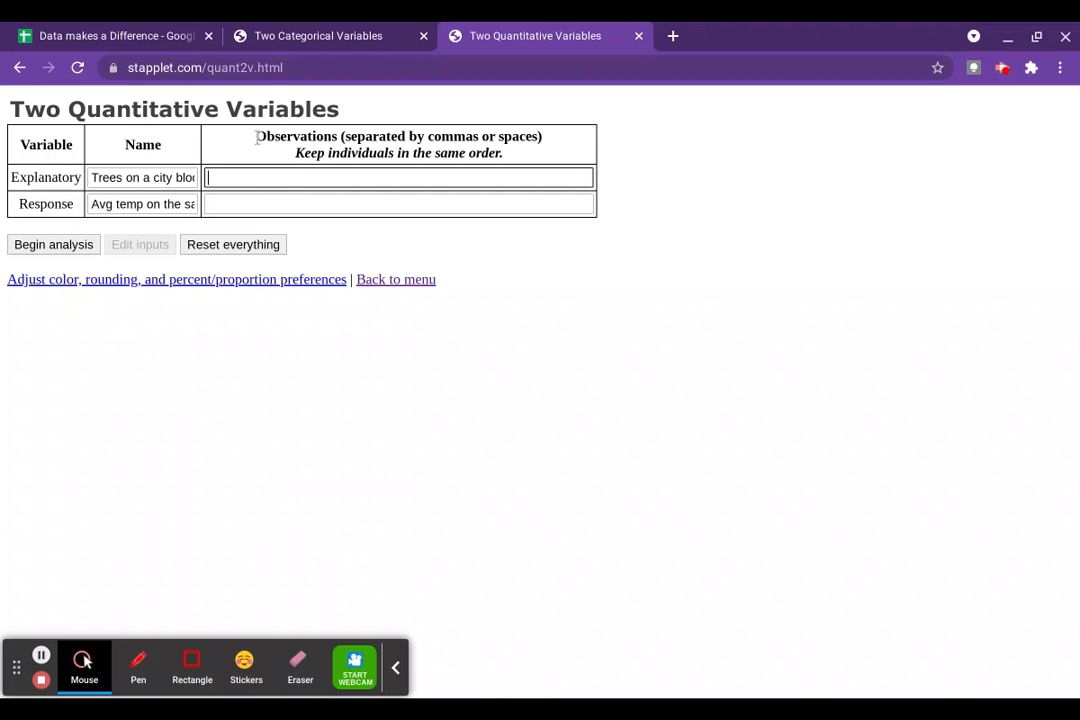
{"action": "key", "text": "ctrl+v"}
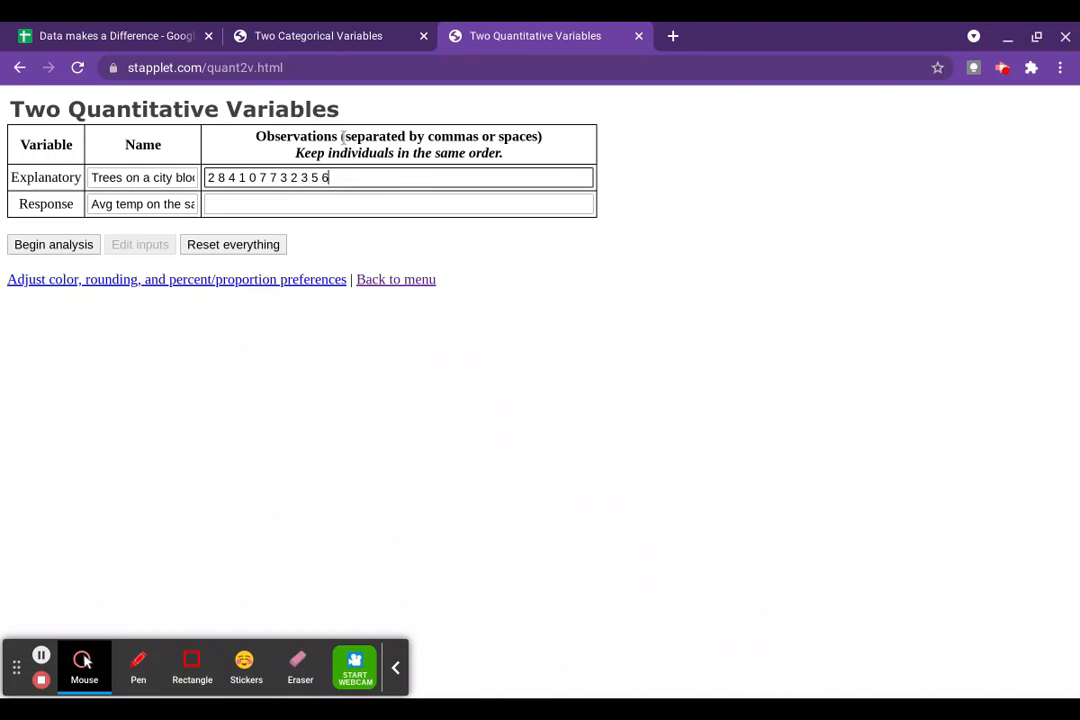
{"action": "left_click_drag", "start_coordinate": [342, 137], "coordinate": [541, 143]}
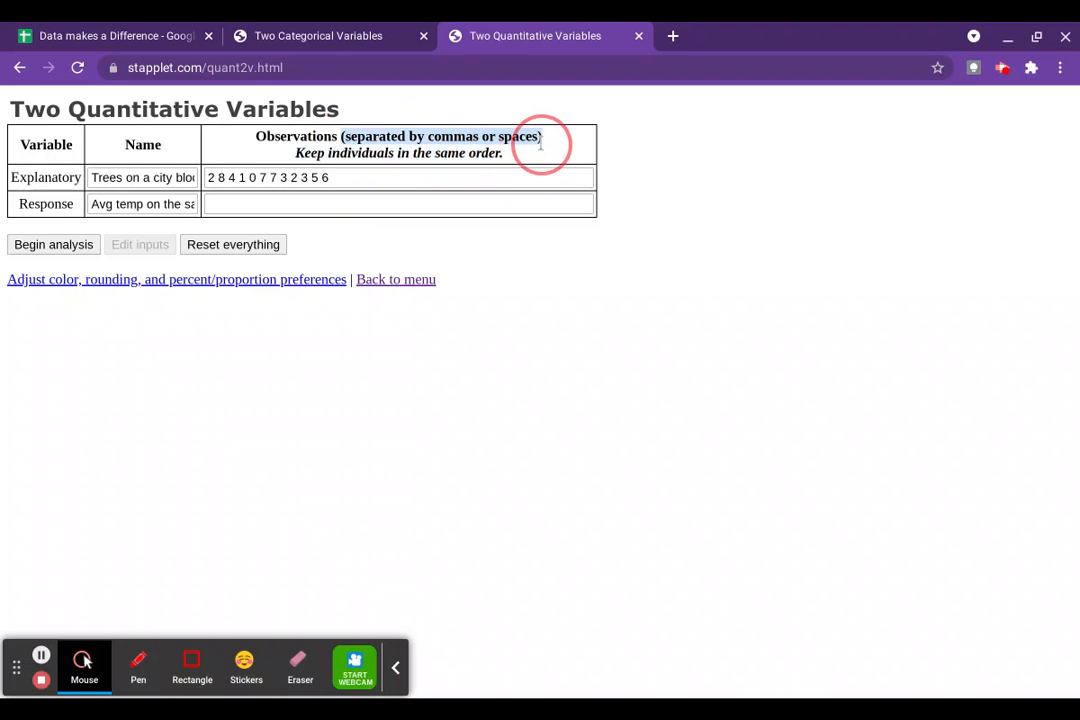
{"action": "left_click", "coordinate": [347, 177]}
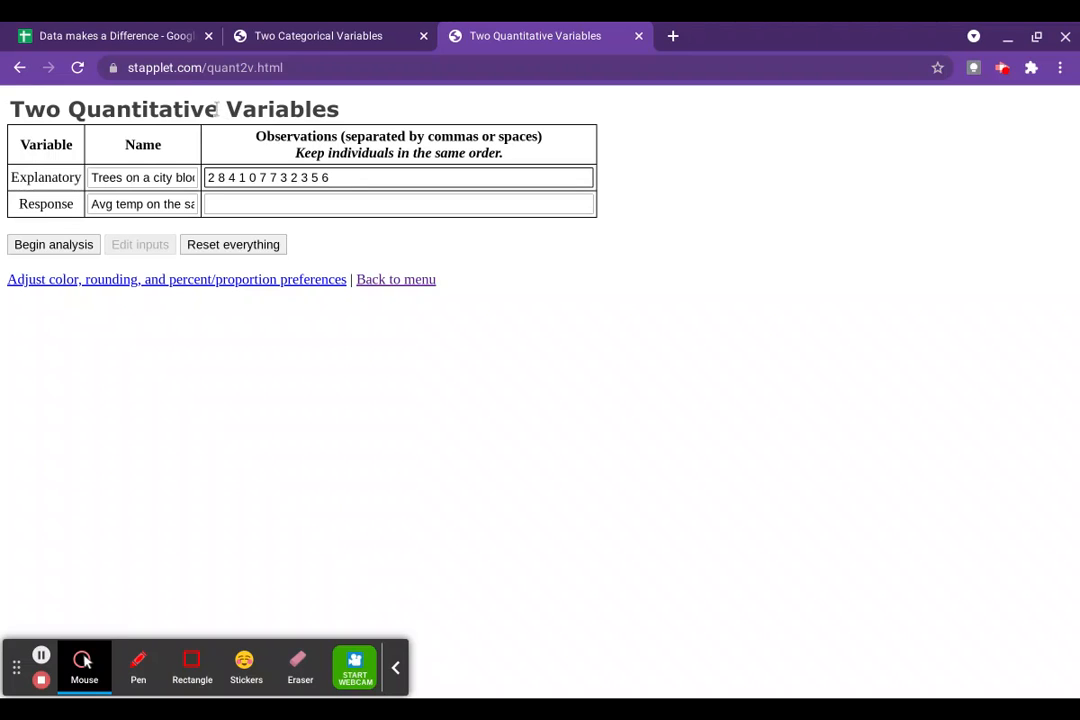
{"action": "left_click", "coordinate": [208, 177]}
{"action": "left_click_drag", "start_coordinate": [296, 152], "coordinate": [500, 155]}
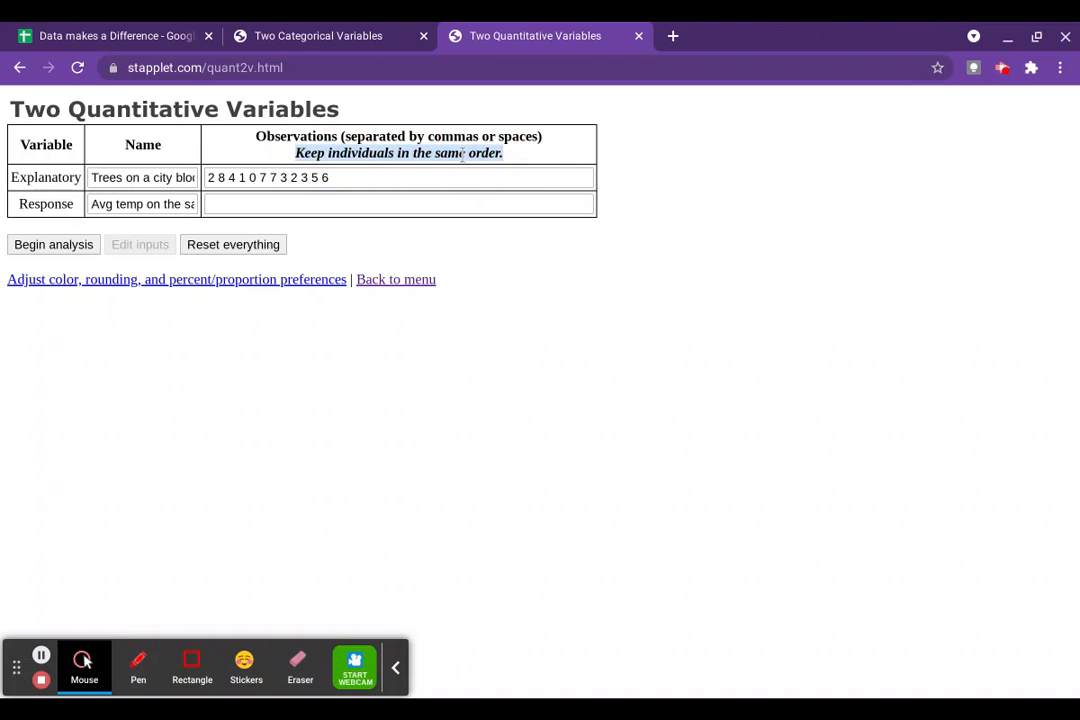
{"action": "left_click", "coordinate": [390, 130]}
Copy the temperature differences in B10:C21 from the spreadsheet into the response variable's observations.
{"action": "left_click", "coordinate": [127, 36]}
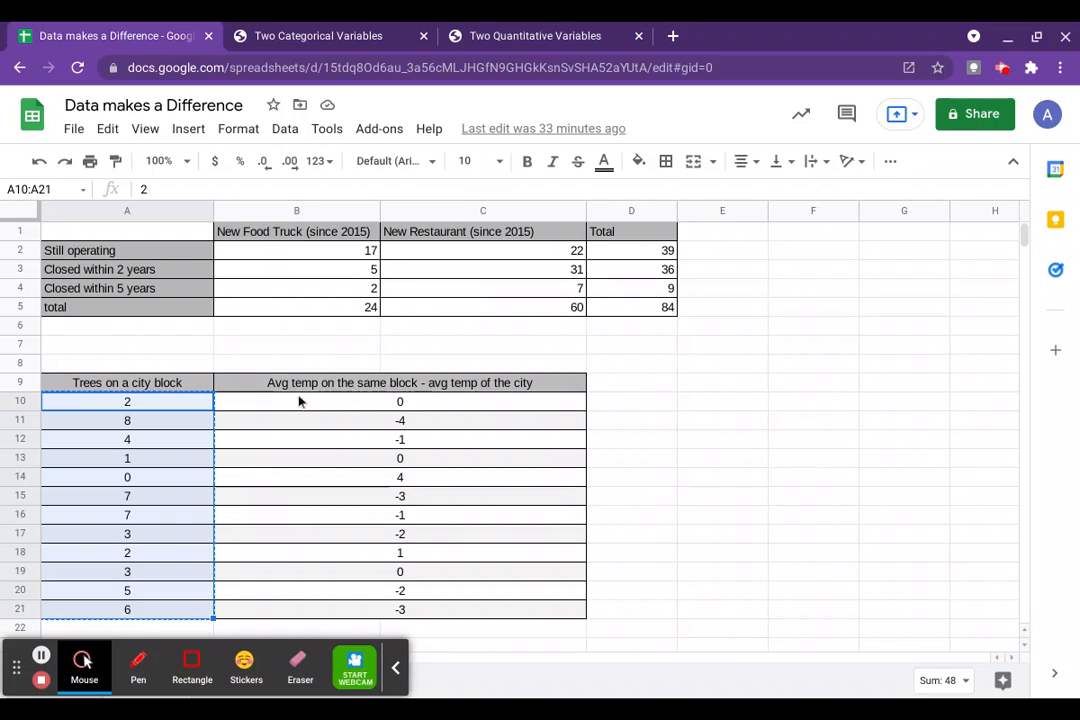
{"action": "left_click", "coordinate": [299, 404]}
{"action": "key", "text": "shift+Down"}
{"action": "key", "text": "shift+Down"}
{"action": "key", "text": "shift+Down"}
{"action": "key", "text": "shift+Down"}
{"action": "key", "text": "shift+Down"}
{"action": "key", "text": "shift+Down"}
{"action": "key", "text": "shift+Down"}
{"action": "key", "text": "shift+Down"}
{"action": "key", "text": "shift+Down"}
{"action": "key", "text": "shift+Down"}
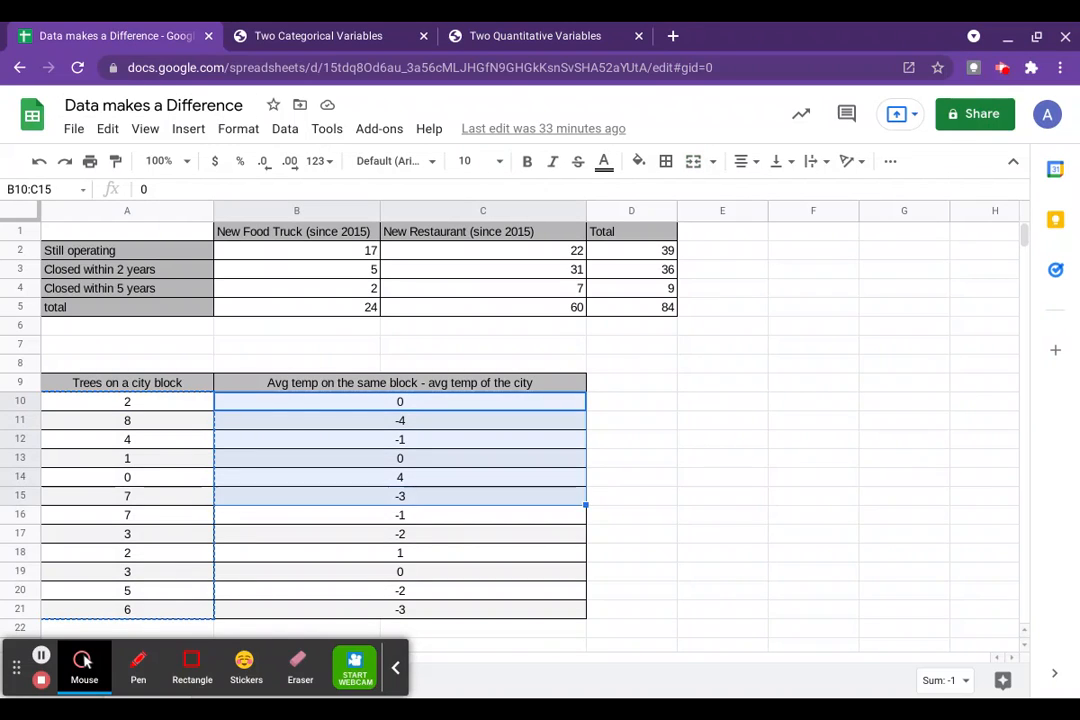
{"action": "key", "text": "shift+Down"}
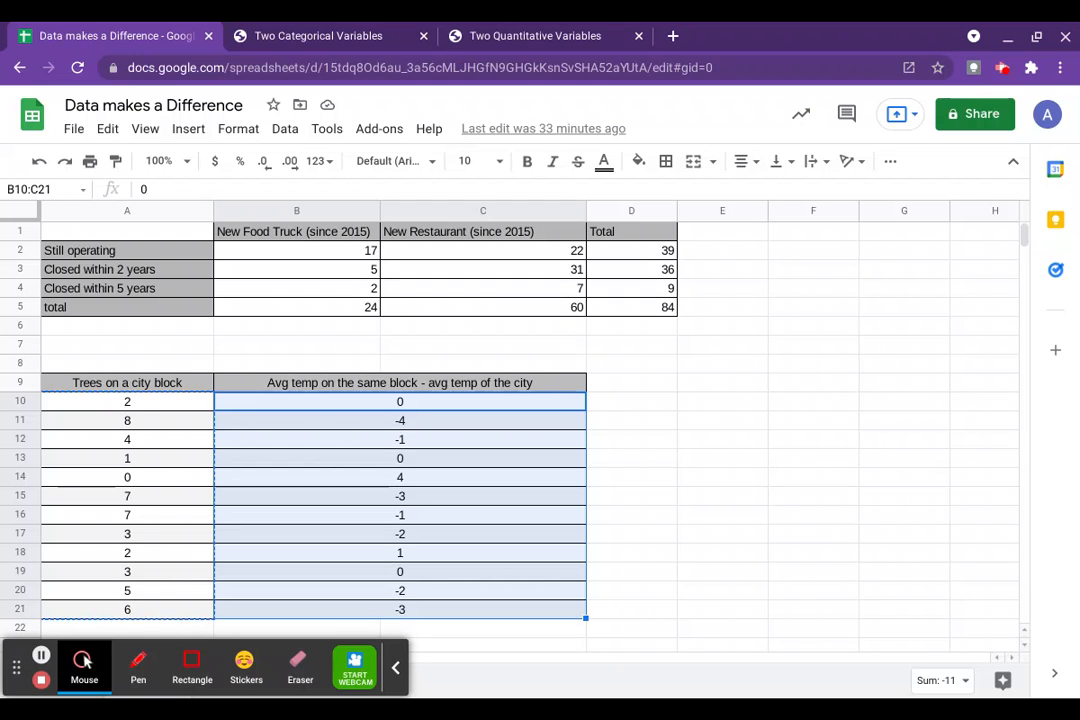
{"action": "key", "text": "ctrl+c"}
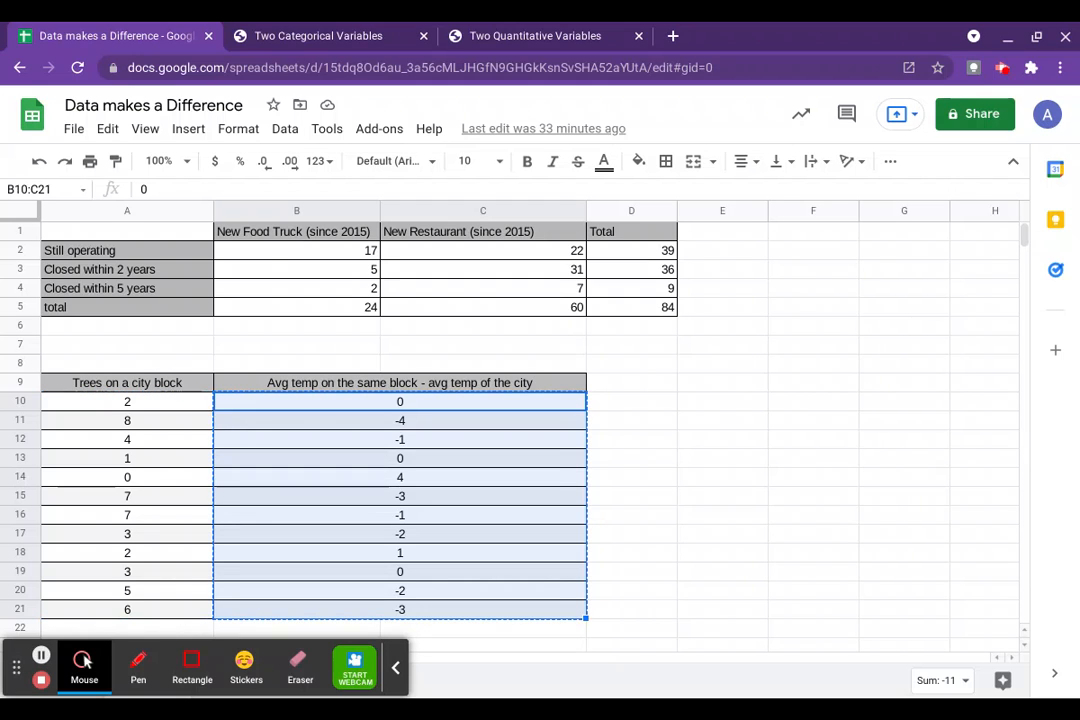
{"action": "left_click", "coordinate": [506, 36]}
{"action": "left_click", "coordinate": [348, 200]}
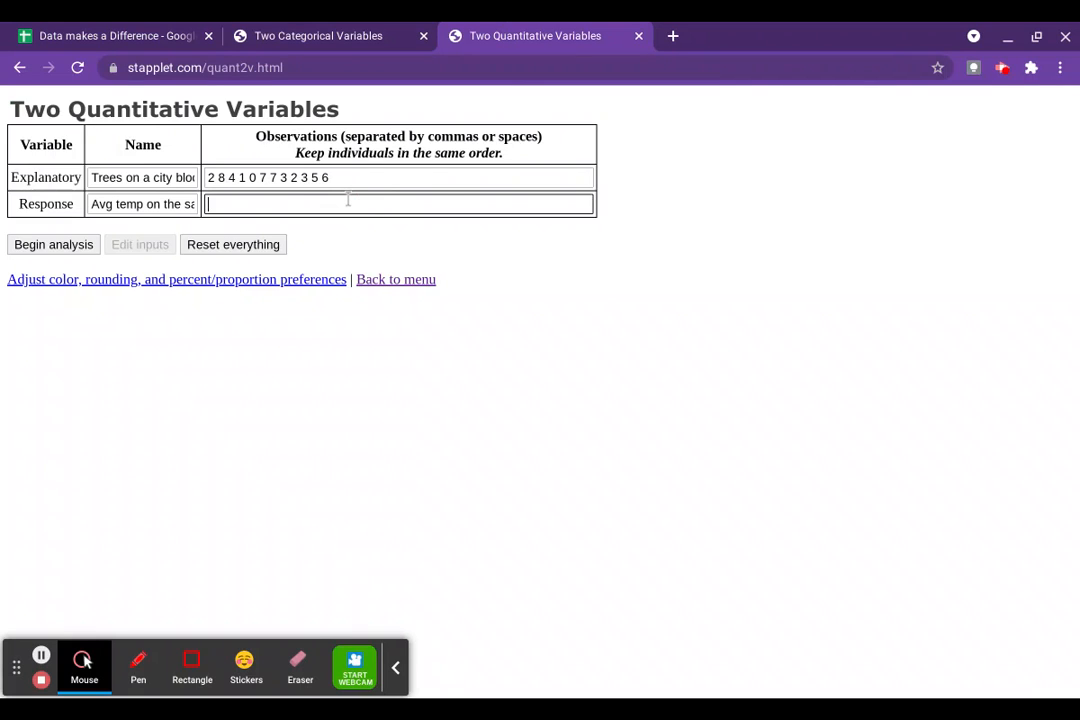
{"action": "key", "text": "ctrl+v"}
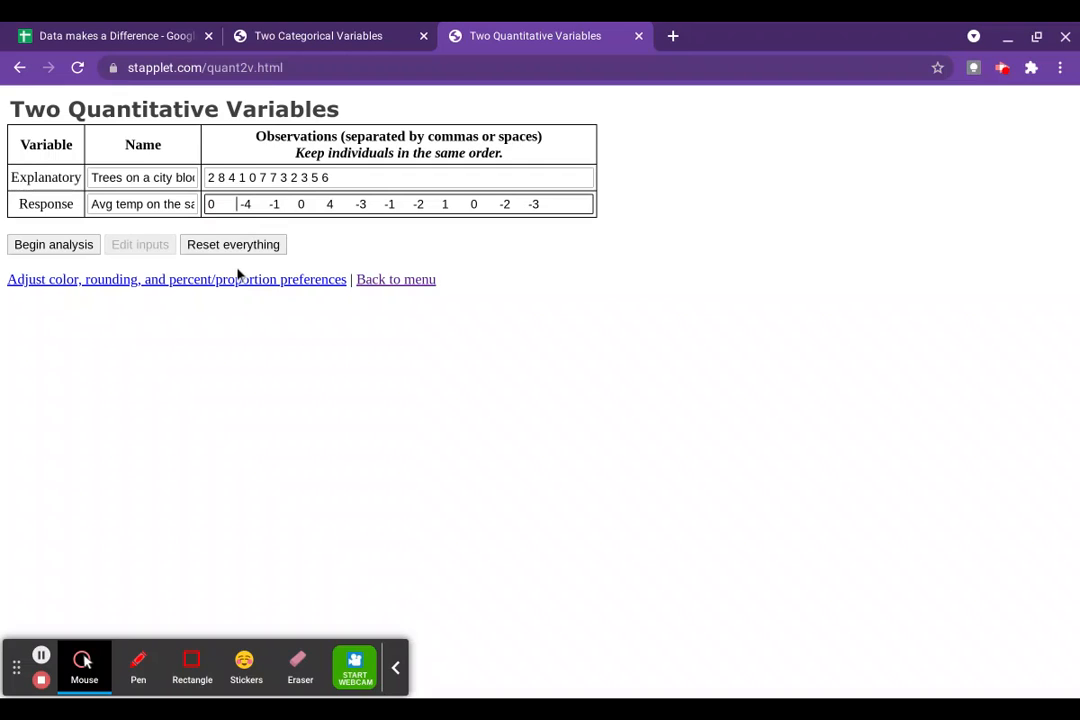
Remove the extra spacing between the response observations so single spaces separate them, and run the analysis.
{"action": "key", "text": "BackSpace"}
{"action": "key", "text": "Right"}
{"action": "key", "text": "Right"}
{"action": "key", "text": "Right"}
{"action": "key", "text": "Right"}
{"action": "key", "text": "Right"}
{"action": "key", "text": "Right"}
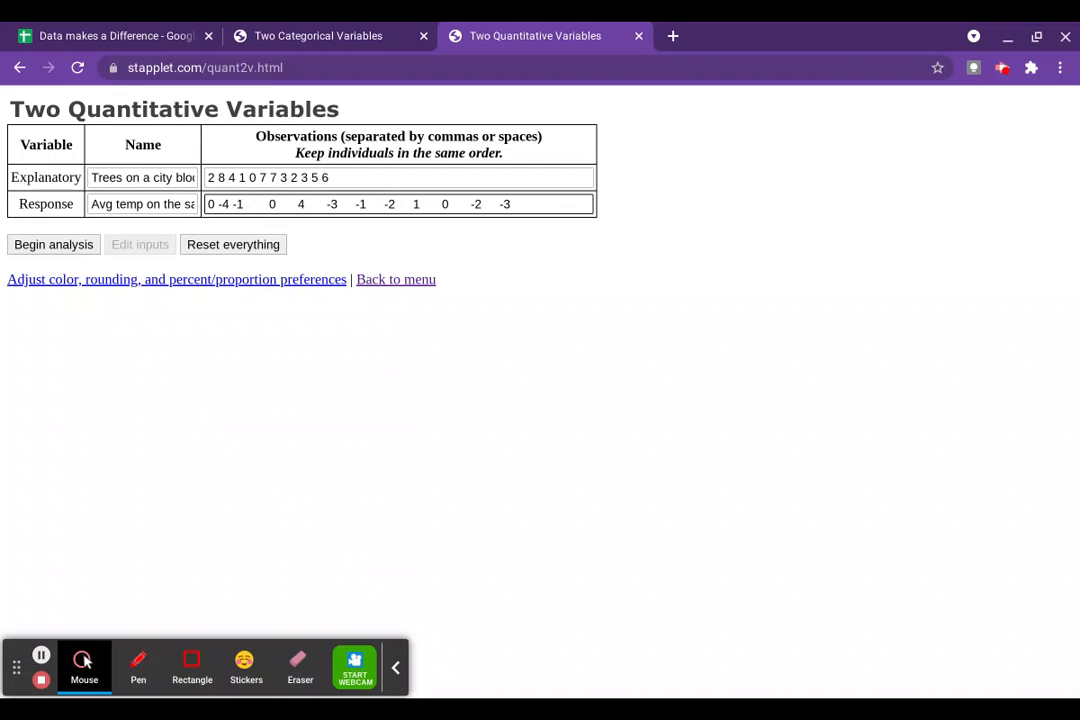
{"action": "key", "text": "BackSpace"}
{"action": "key", "text": "Right"}
{"action": "key", "text": "Right"}
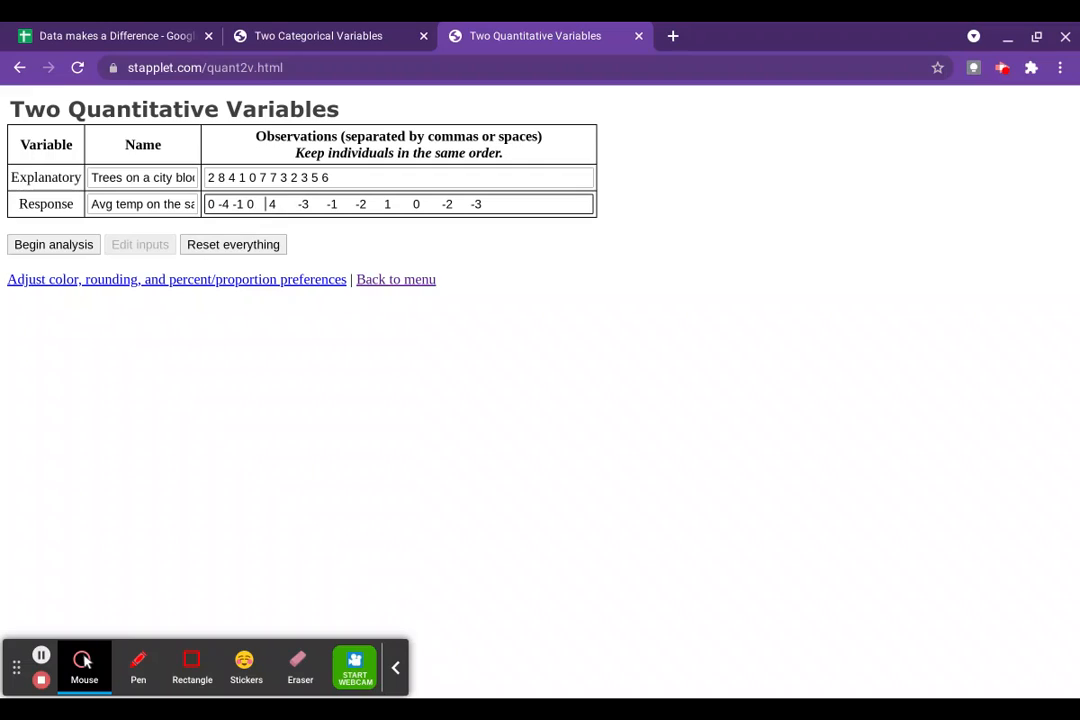
{"action": "key", "text": "BackSpace"}
{"action": "key", "text": "Right"}
{"action": "key", "text": "Right"}
{"action": "key", "text": "BackSpace"}
{"action": "key", "text": "Right"}
{"action": "key", "text": "Right"}
{"action": "key", "text": "Right"}
{"action": "key", "text": "BackSpace"}
{"action": "key", "text": "Right"}
{"action": "key", "text": "Right"}
{"action": "key", "text": "Right"}
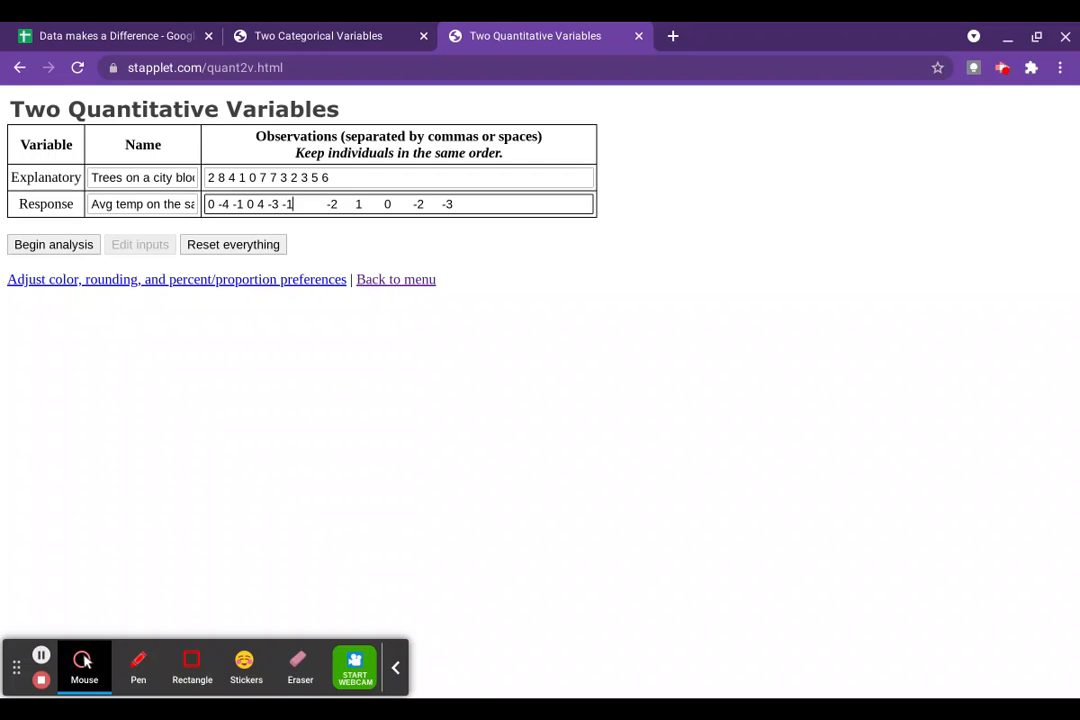
{"action": "key", "text": "BackSpace"}
{"action": "key", "text": "Right"}
{"action": "key", "text": "Right"}
{"action": "key", "text": "Right"}
{"action": "key", "text": "BackSpace"}
{"action": "key", "text": "Right"}
{"action": "key", "text": "Right"}
{"action": "key", "text": "BackSpace"}
{"action": "key", "text": "Right"}
{"action": "key", "text": "Right"}
{"action": "key", "text": "BackSpace"}
{"action": "key", "text": "Right"}
{"action": "key", "text": "Right"}
{"action": "key", "text": "Right"}
{"action": "key", "text": "BackSpace"}
{"action": "left_click", "coordinate": [59, 246]}
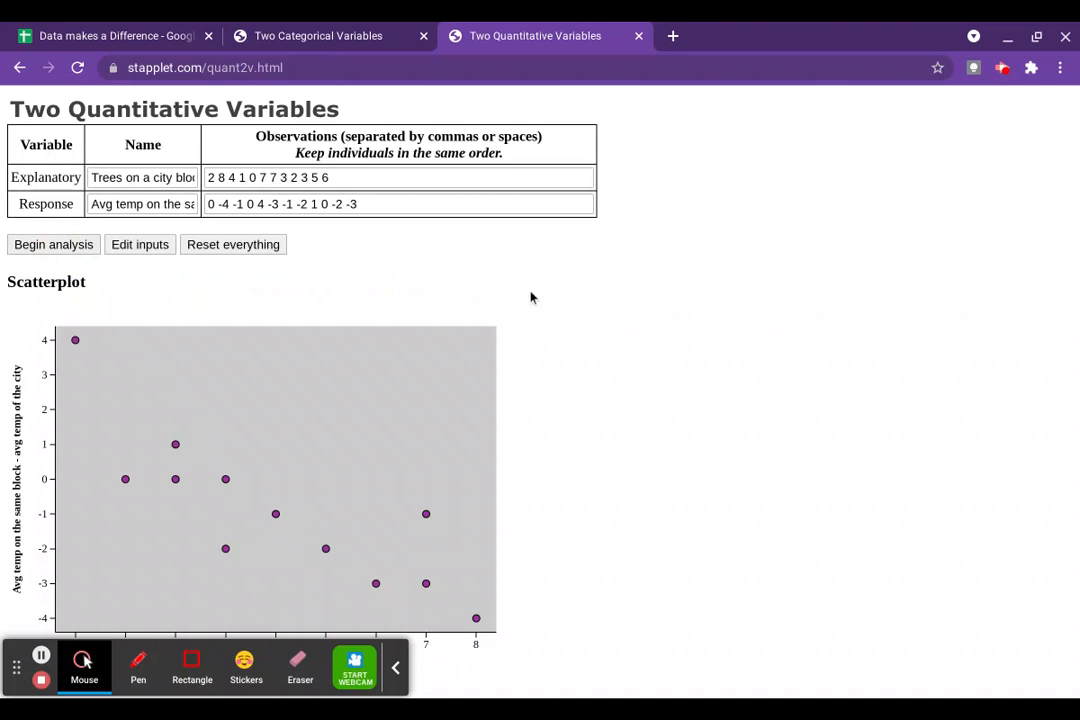
Examine the scatterplot and inspect the values of the points at 0, 1 and 5 trees on a city block.
{"action": "scroll", "coordinate": [530, 296], "scroll_direction": "down", "scroll_amount": 3}
{"action": "scroll", "coordinate": [530, 296], "scroll_direction": "up", "scroll_amount": 1}
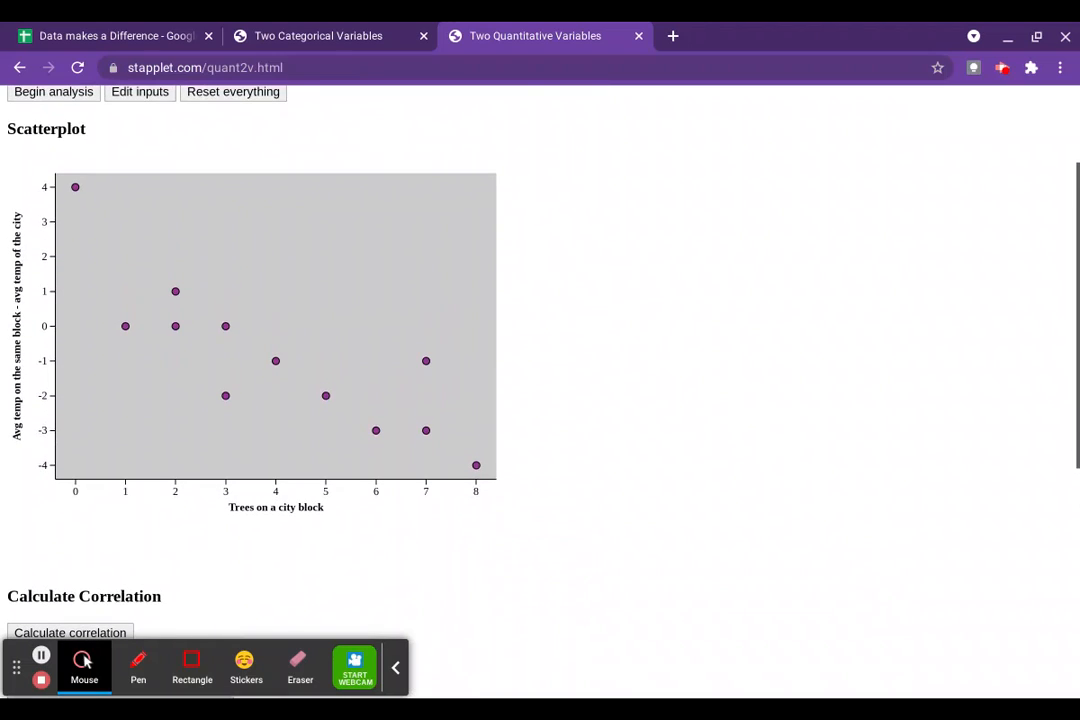
{"action": "scroll", "coordinate": [530, 296], "scroll_direction": "up", "scroll_amount": 1}
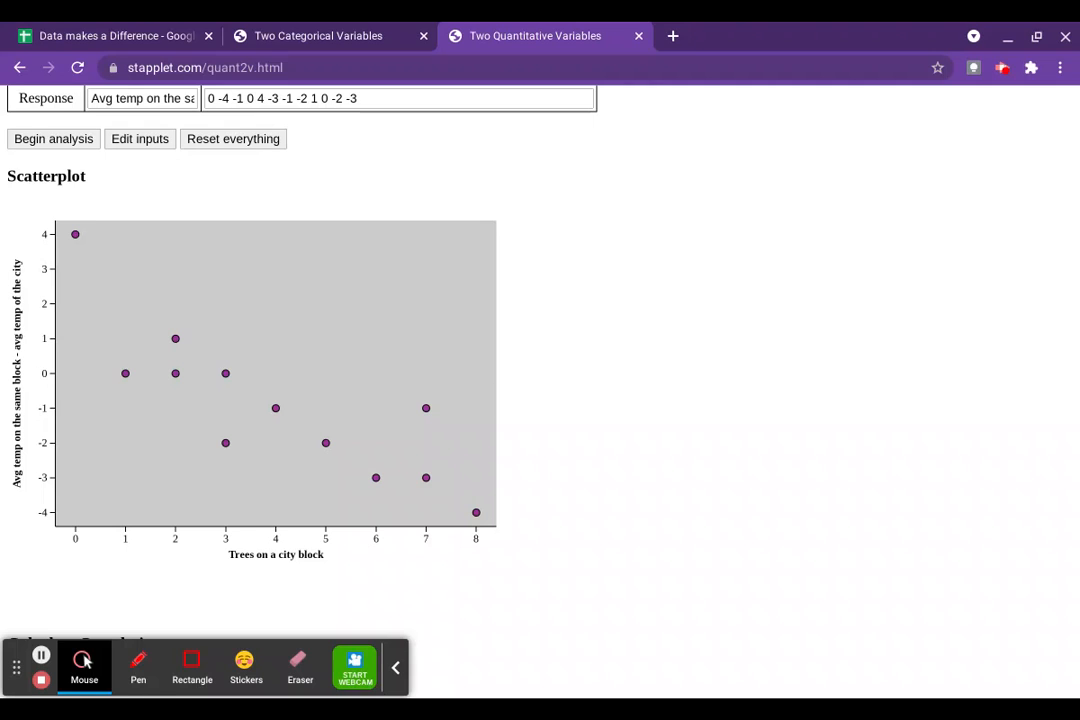
{"action": "scroll", "coordinate": [540, 380], "scroll_direction": "down", "scroll_amount": 1}
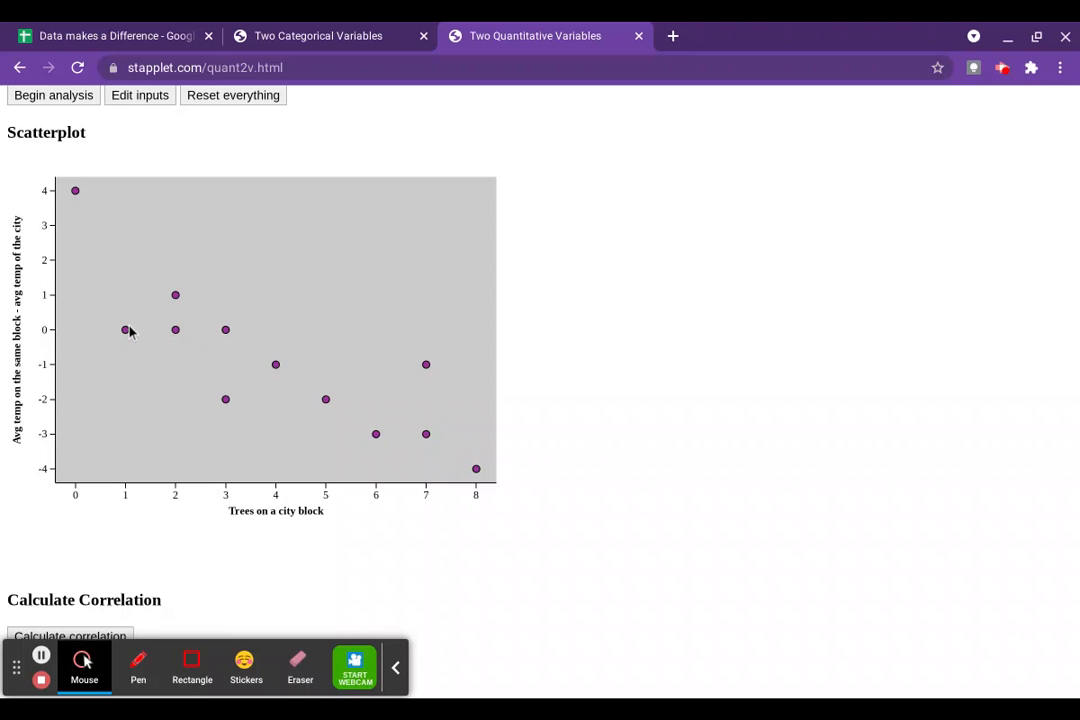
{"action": "mouse_move", "coordinate": [128, 338]}
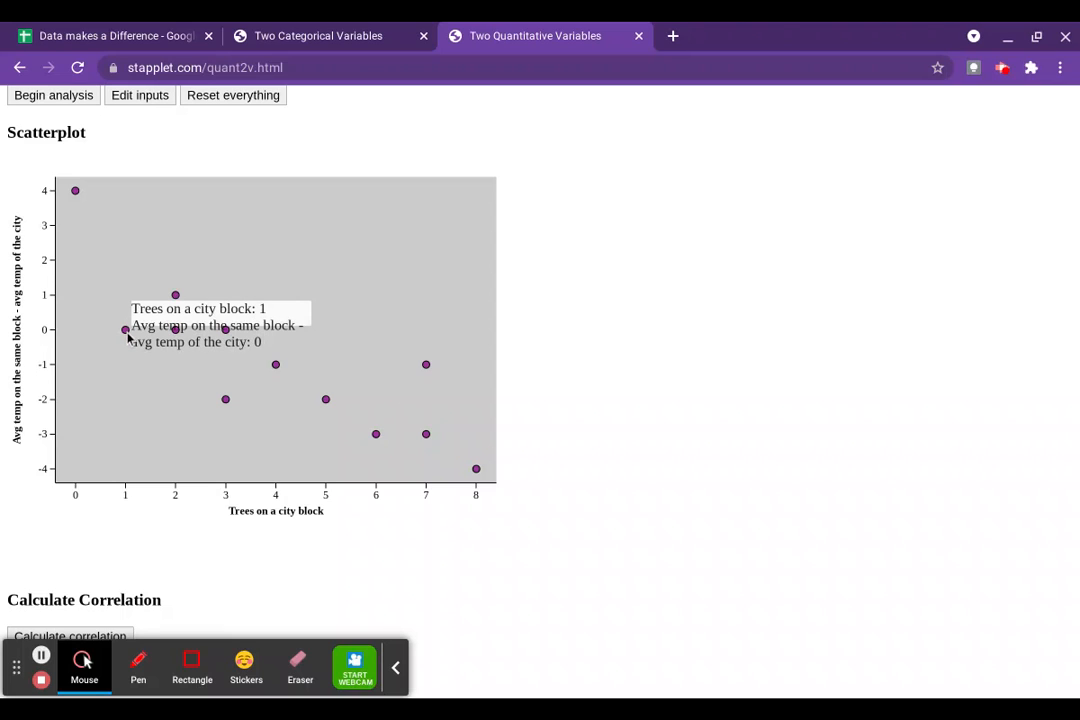
{"action": "mouse_move", "coordinate": [76, 194]}
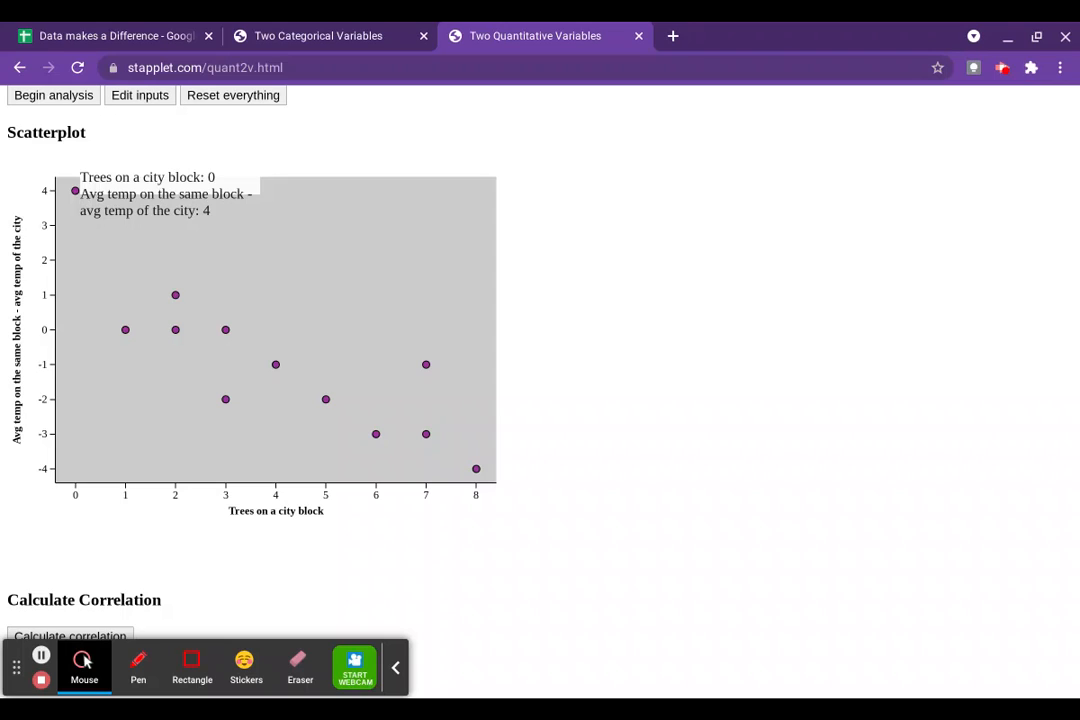
{"action": "mouse_move", "coordinate": [127, 331]}
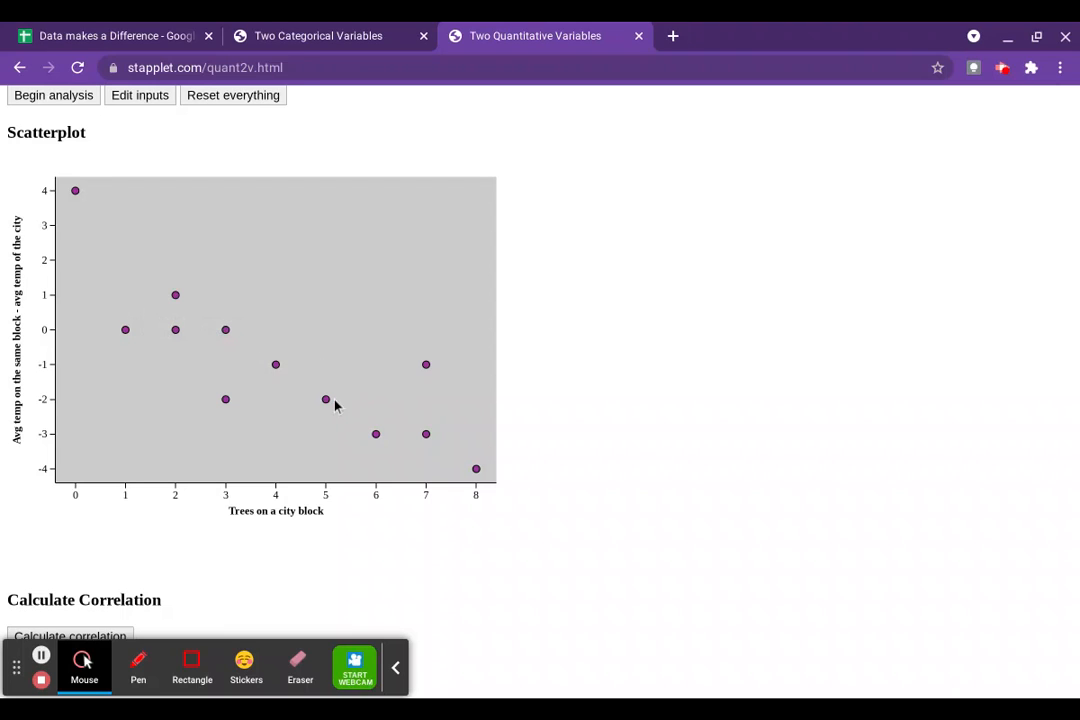
{"action": "mouse_move", "coordinate": [326, 402]}
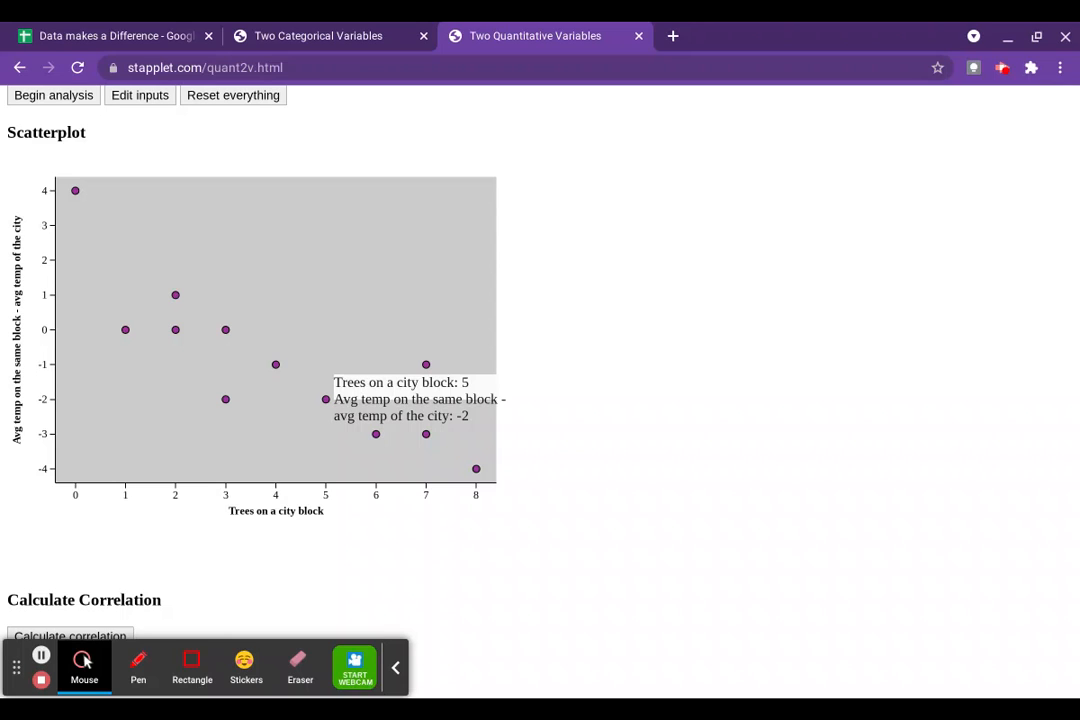
Calculate the correlation between trees on a city block and the temperature difference.
{"action": "scroll", "coordinate": [270, 388], "scroll_direction": "down", "scroll_amount": 2}
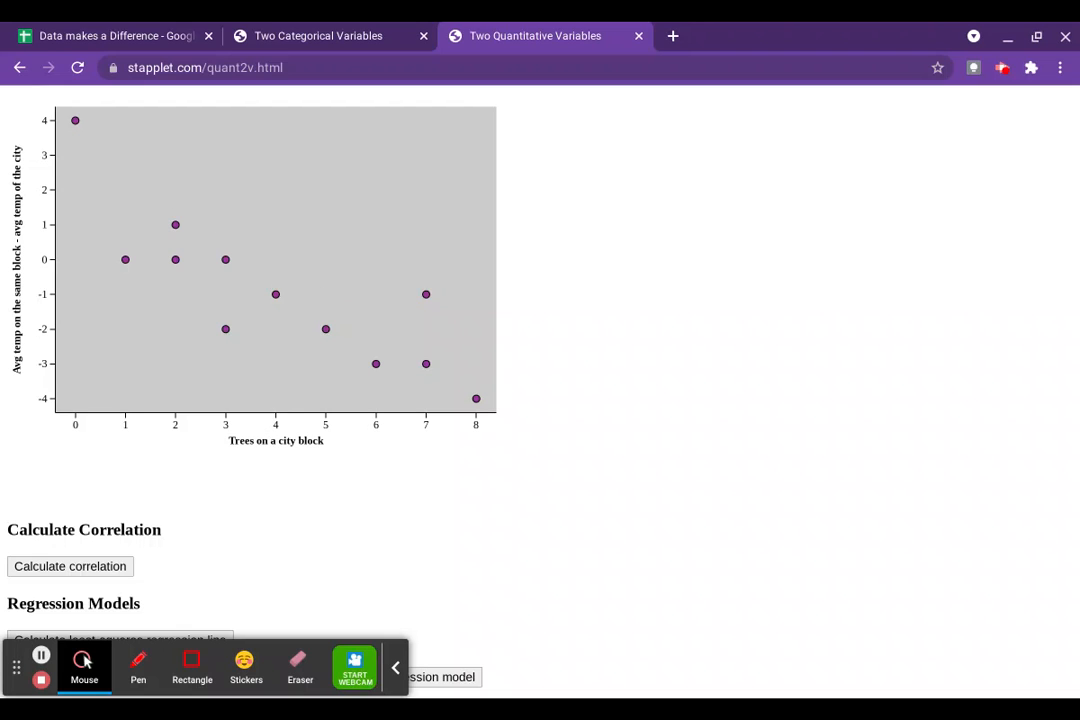
{"action": "scroll", "coordinate": [171, 472], "scroll_direction": "down", "scroll_amount": 1}
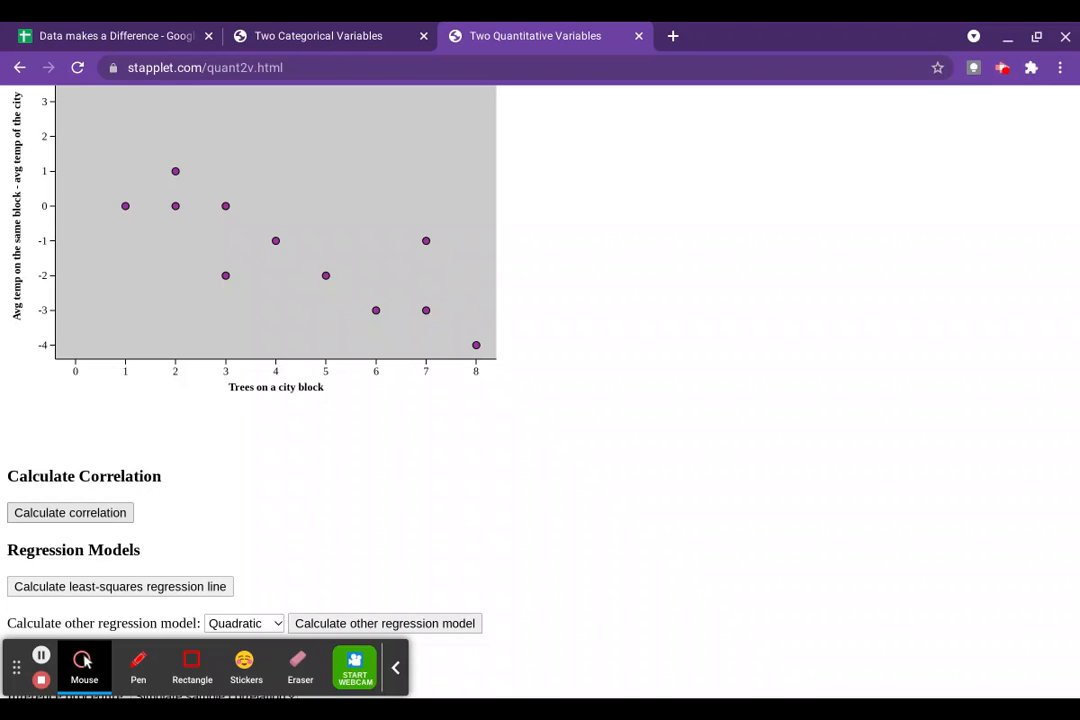
{"action": "left_click", "coordinate": [98, 514]}
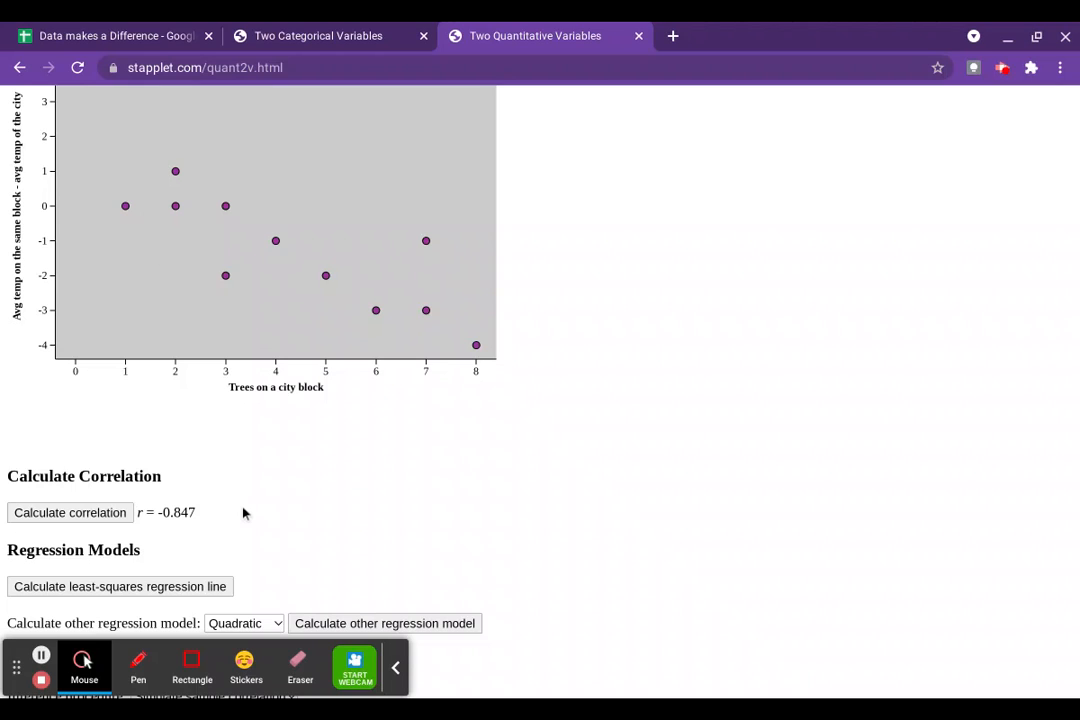
{"action": "scroll", "coordinate": [243, 511], "scroll_direction": "up", "scroll_amount": 1}
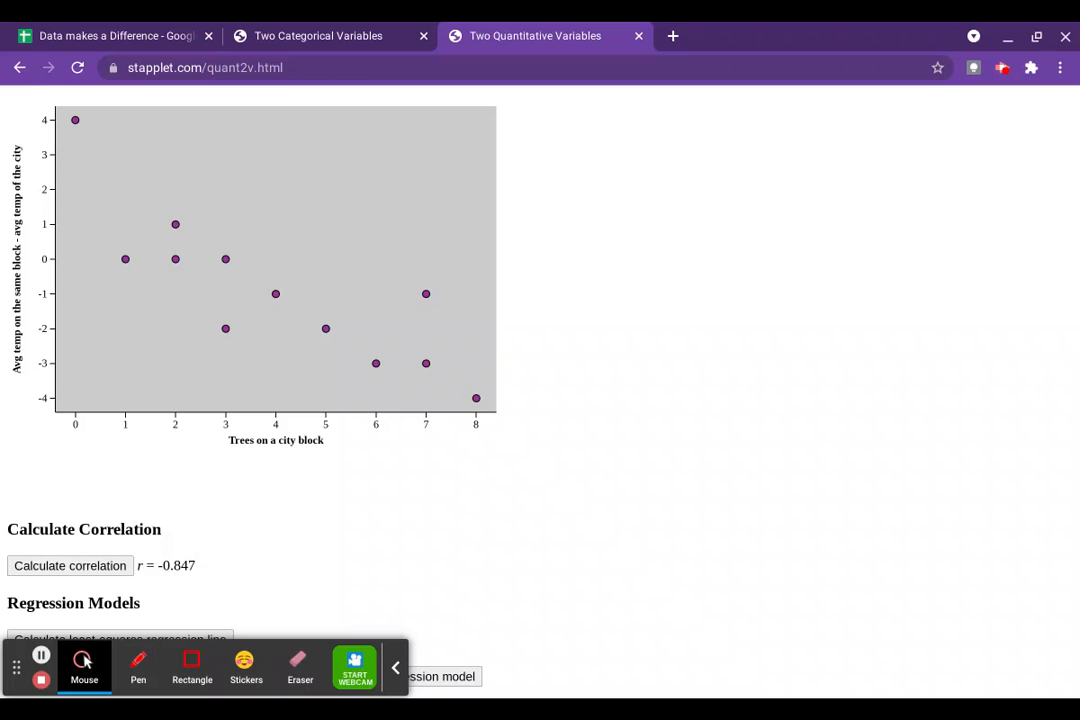
Calculate the least-squares regression line and check it against the points in the scatterplot.
{"action": "scroll", "coordinate": [229, 537], "scroll_direction": "down", "scroll_amount": 1}
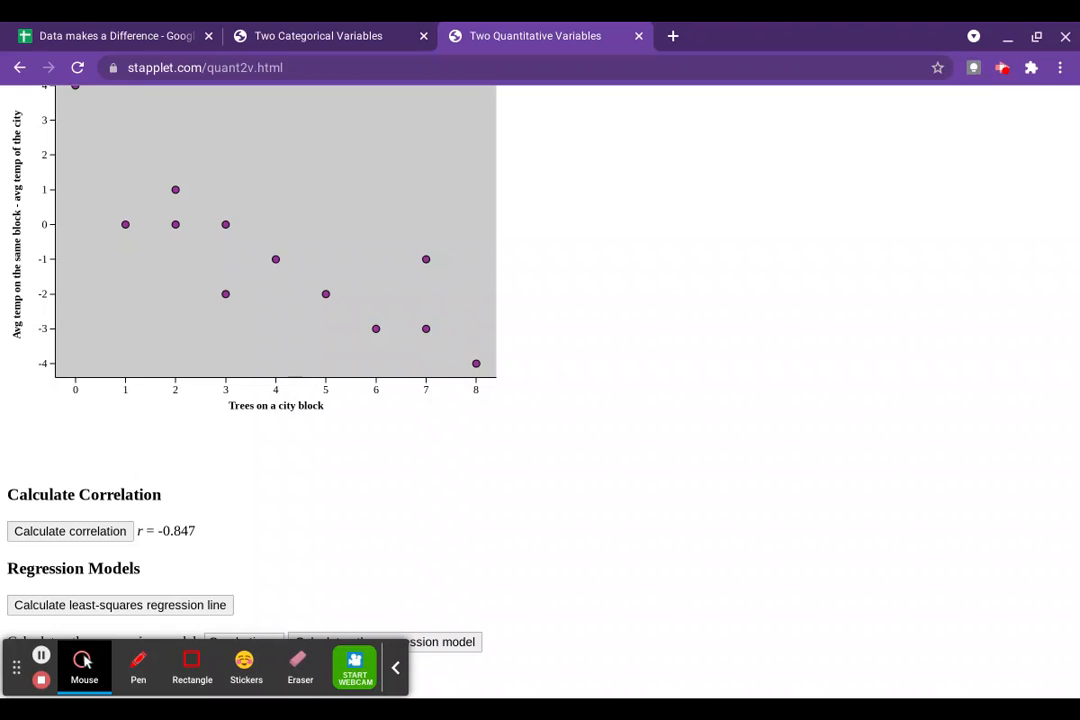
{"action": "scroll", "coordinate": [292, 424], "scroll_direction": "down", "scroll_amount": 1}
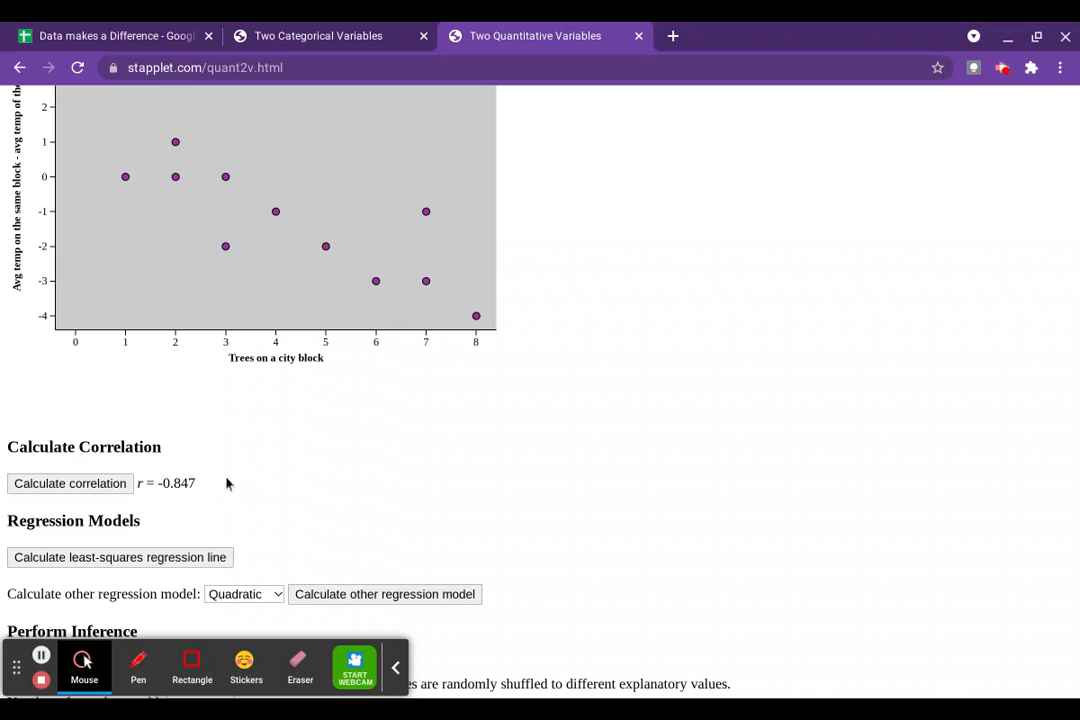
{"action": "left_click", "coordinate": [155, 558]}
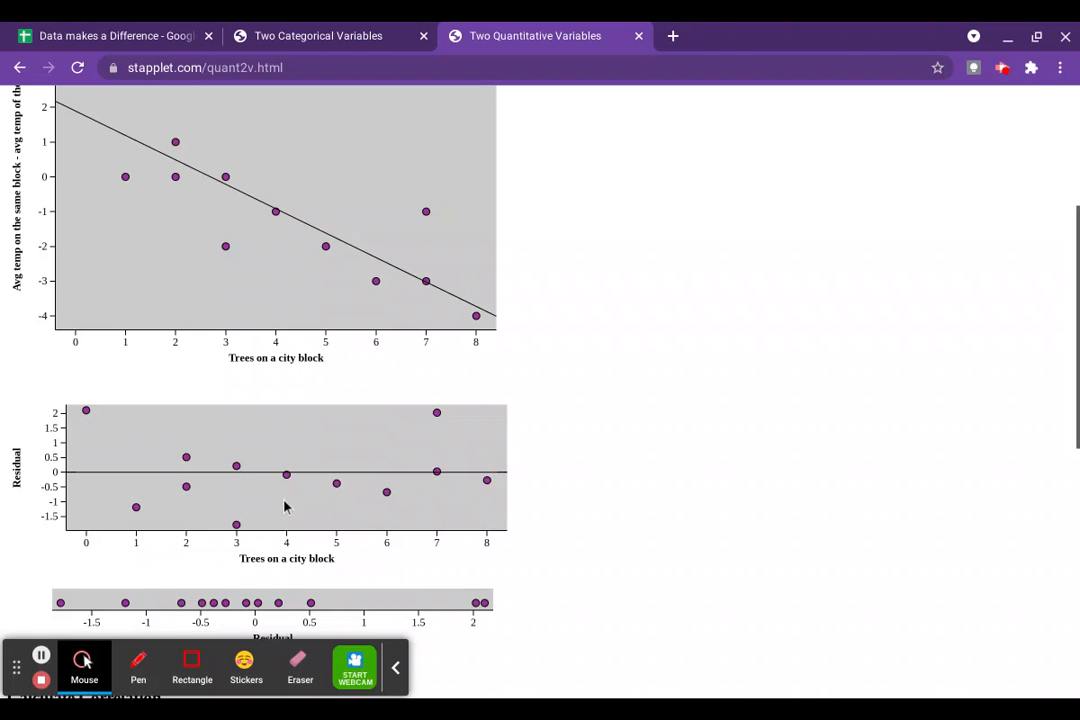
{"action": "scroll", "coordinate": [528, 374], "scroll_direction": "up", "scroll_amount": 1}
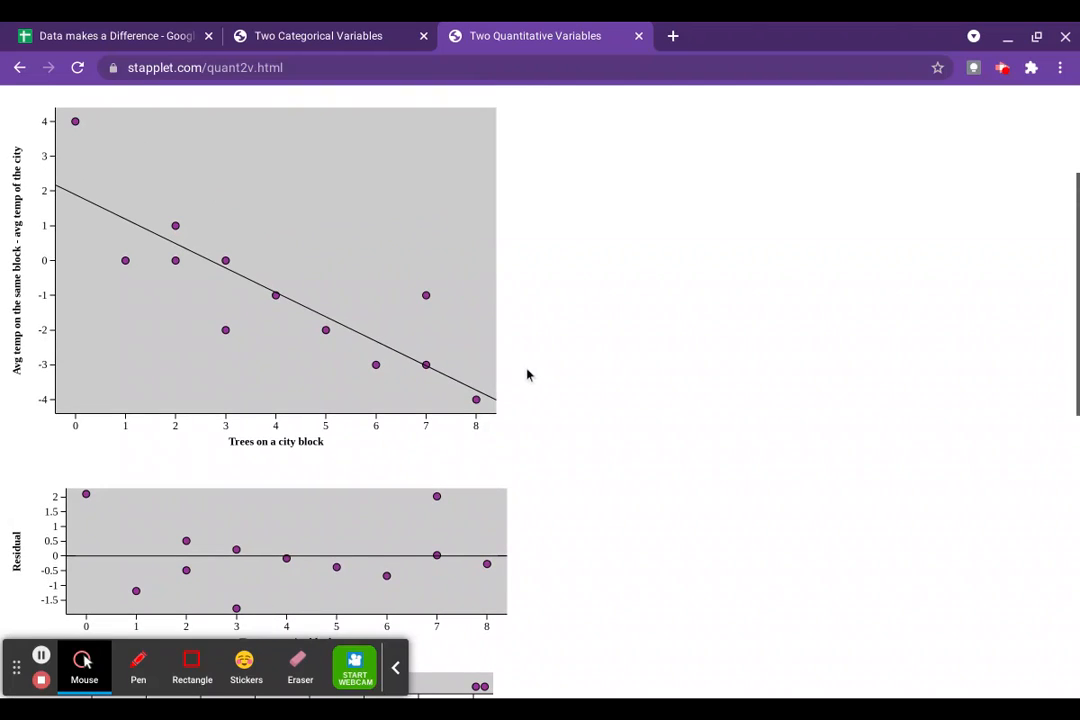
Hide the dotplot of residuals and the residual plot, keeping only the scatterplot with its regression line.
{"action": "scroll", "coordinate": [536, 429], "scroll_direction": "down", "scroll_amount": 1}
{"action": "scroll", "coordinate": [536, 429], "scroll_direction": "down", "scroll_amount": 2}
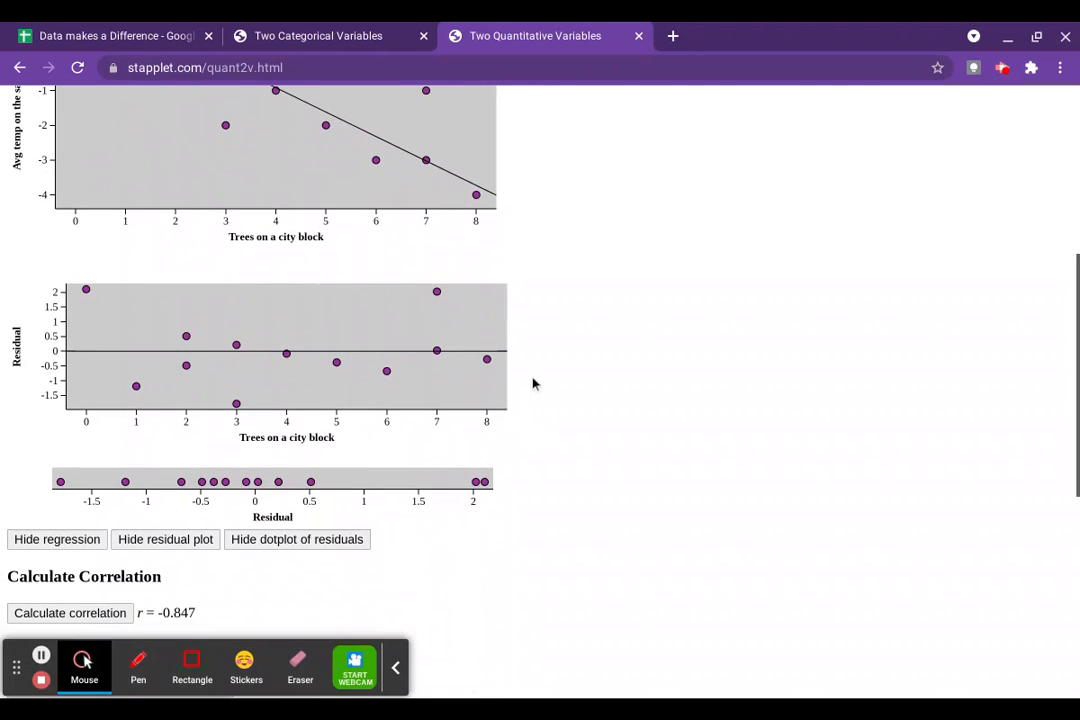
{"action": "scroll", "coordinate": [525, 340], "scroll_direction": "down", "scroll_amount": 2}
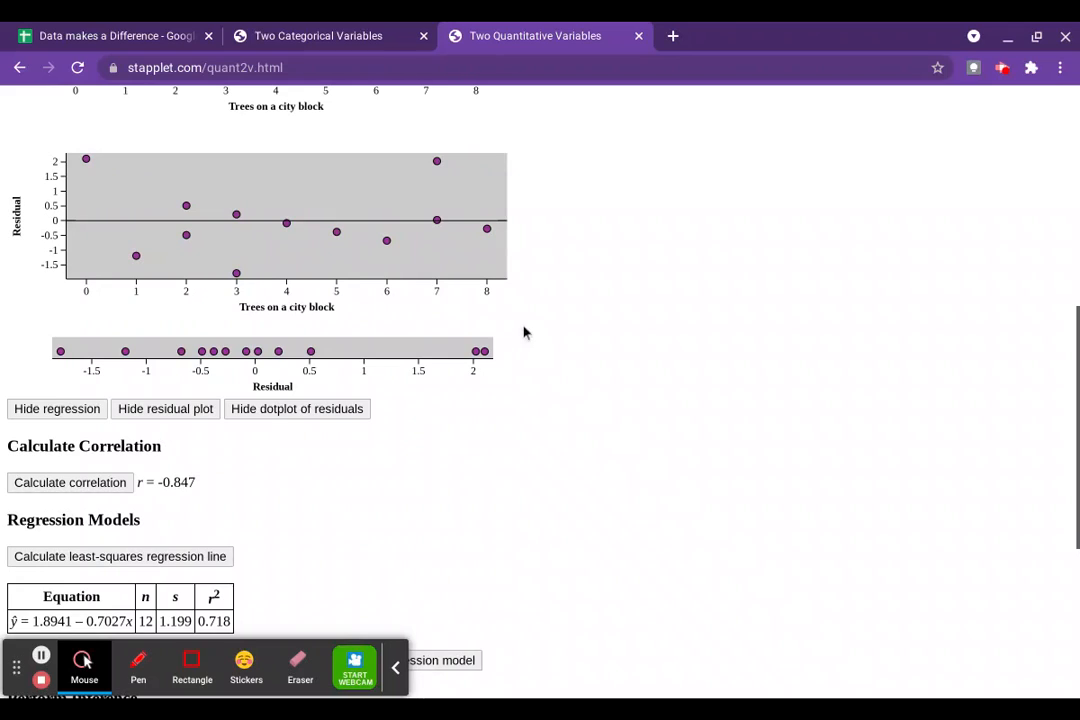
{"action": "left_click", "coordinate": [305, 417]}
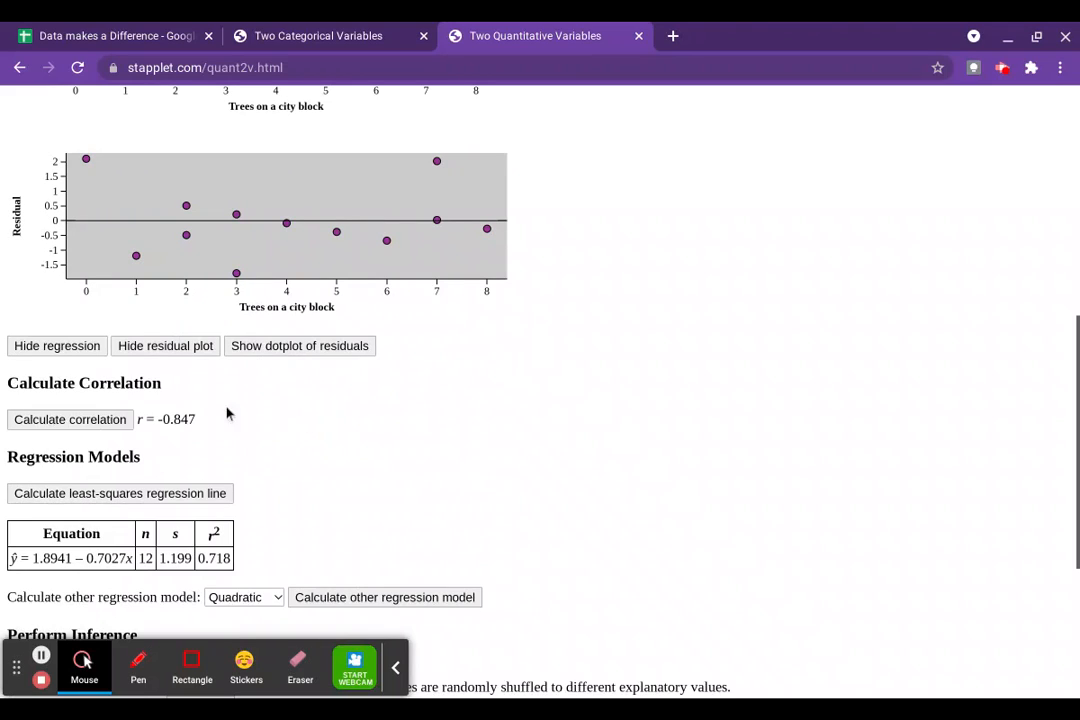
{"action": "left_click", "coordinate": [180, 346]}
{"action": "scroll", "coordinate": [407, 374], "scroll_direction": "up", "scroll_amount": 5}
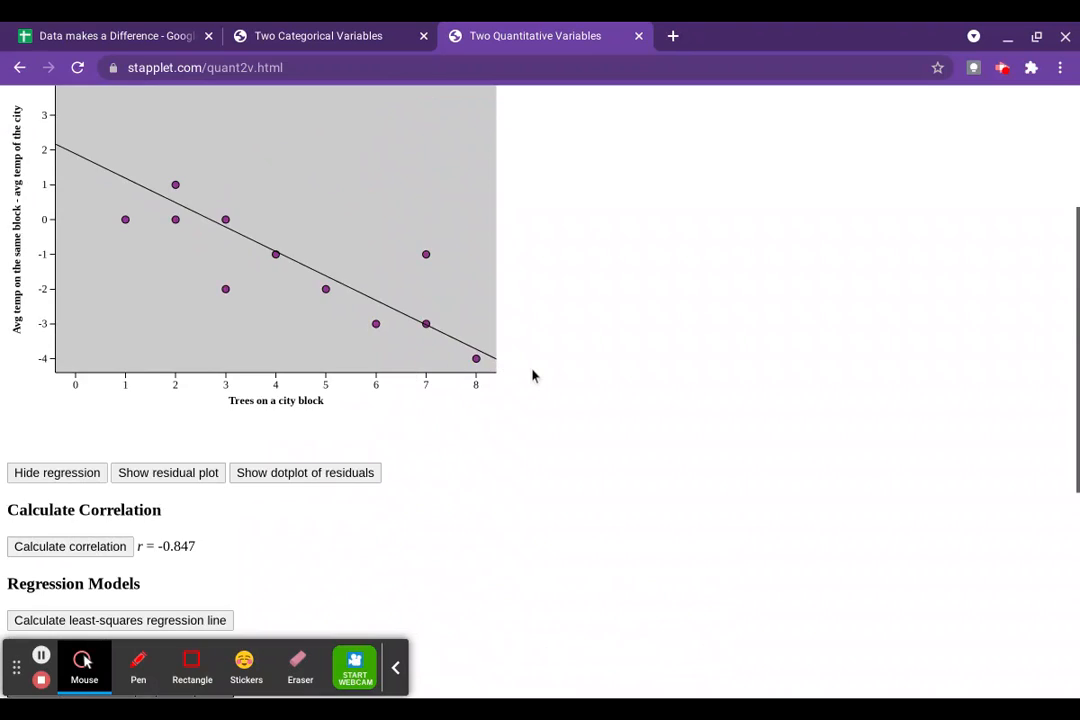
Examine the regression line on the scatterplot together with the correlation, the regression equation and its summary statistics.
{"action": "scroll", "coordinate": [533, 375], "scroll_direction": "down", "scroll_amount": 1}
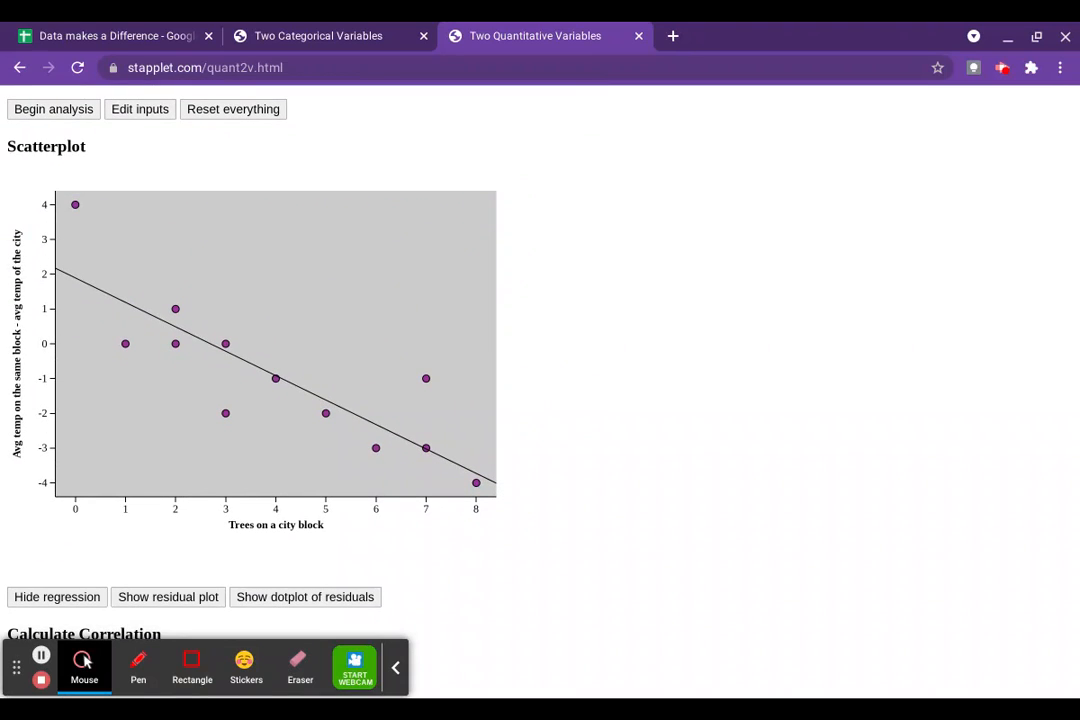
{"action": "scroll", "coordinate": [497, 386], "scroll_direction": "down", "scroll_amount": 1}
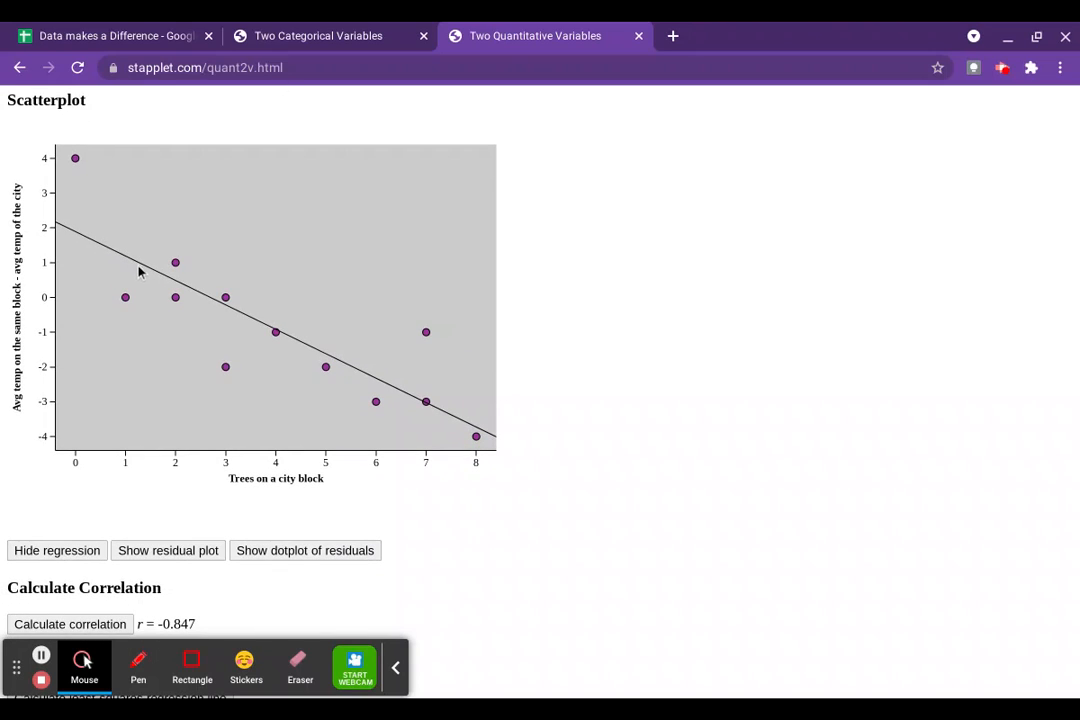
{"action": "scroll", "coordinate": [166, 300], "scroll_direction": "down", "scroll_amount": 1}
{"action": "scroll", "coordinate": [166, 300], "scroll_direction": "down", "scroll_amount": 3}
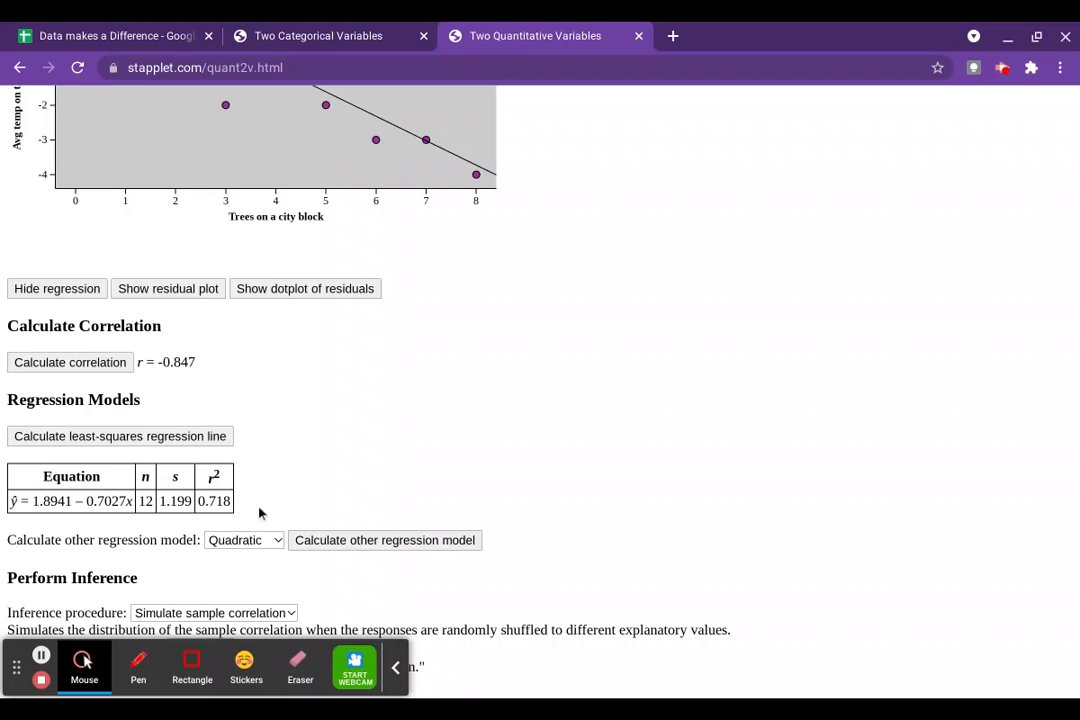
{"action": "scroll", "coordinate": [540, 400], "scroll_direction": "up", "scroll_amount": 1}
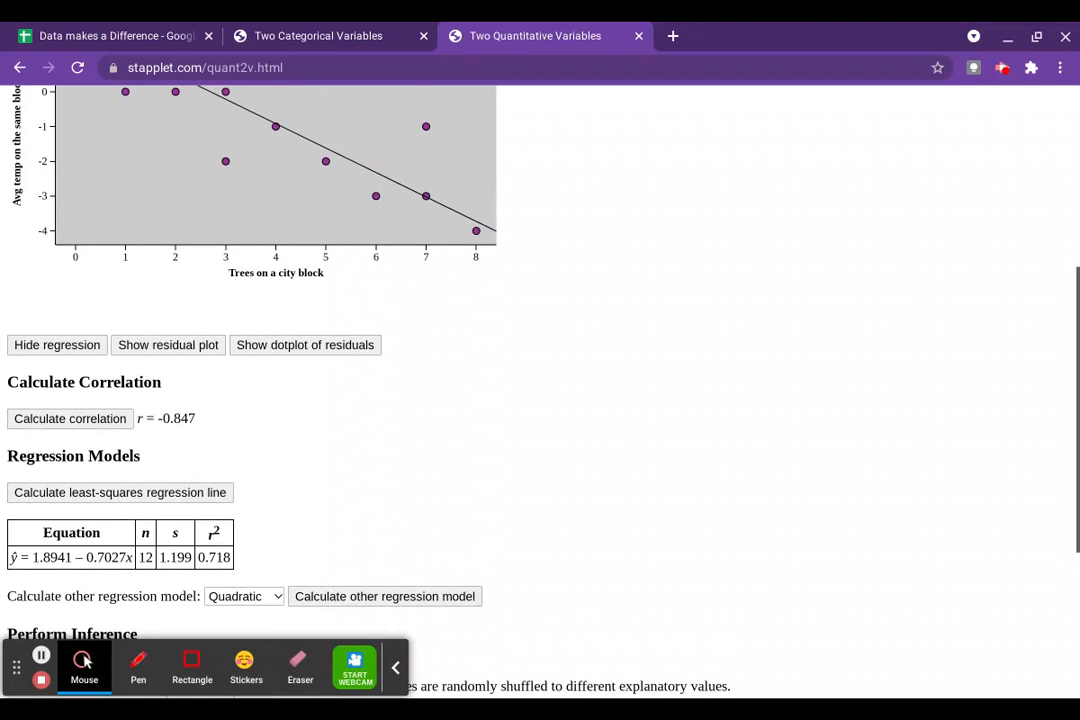
{"action": "scroll", "coordinate": [274, 481], "scroll_direction": "up", "scroll_amount": 5}
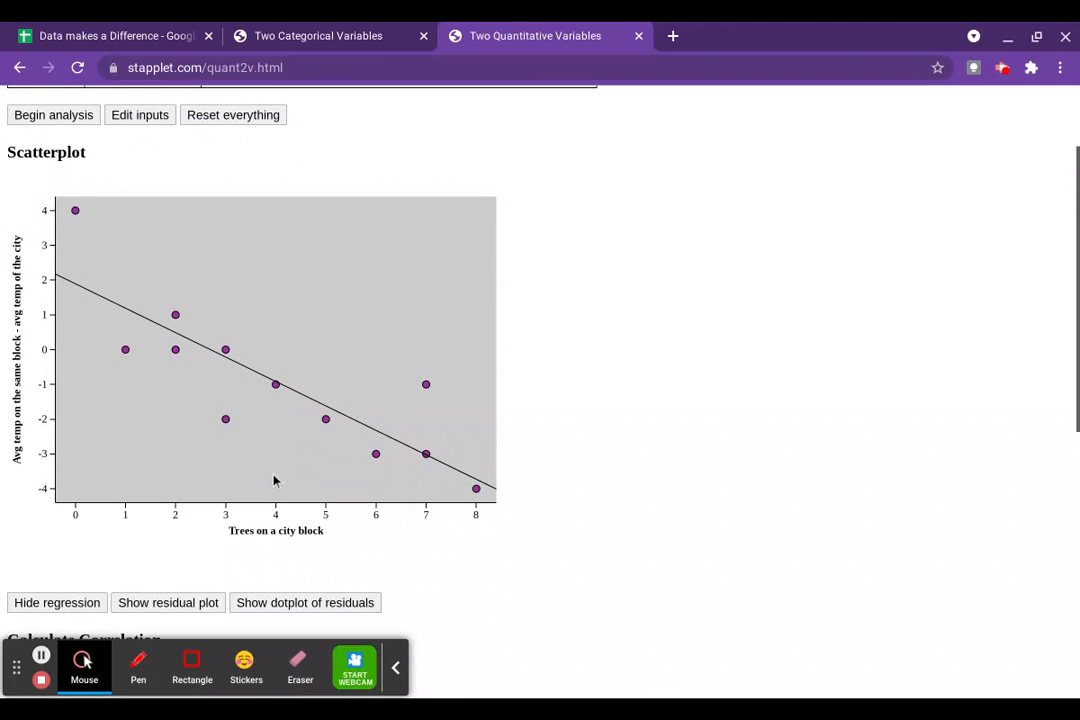
{"action": "scroll", "coordinate": [150, 320], "scroll_direction": "down", "scroll_amount": 1}
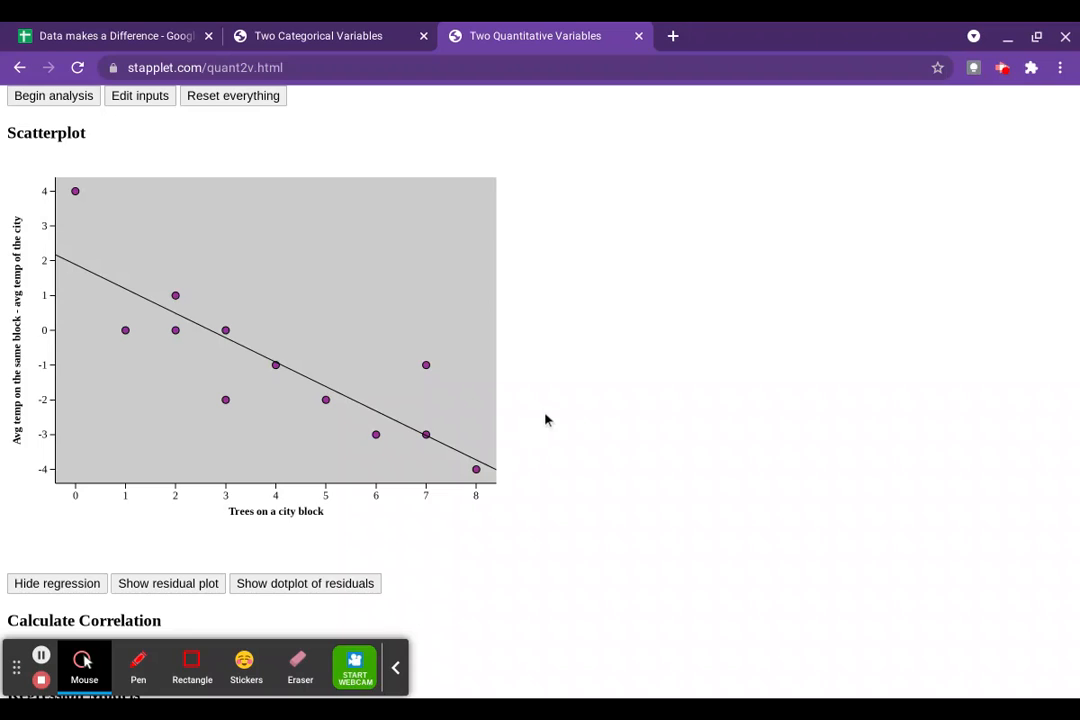
{"action": "scroll", "coordinate": [546, 419], "scroll_direction": "down", "scroll_amount": 1}
{"action": "scroll", "coordinate": [546, 419], "scroll_direction": "down", "scroll_amount": 2}
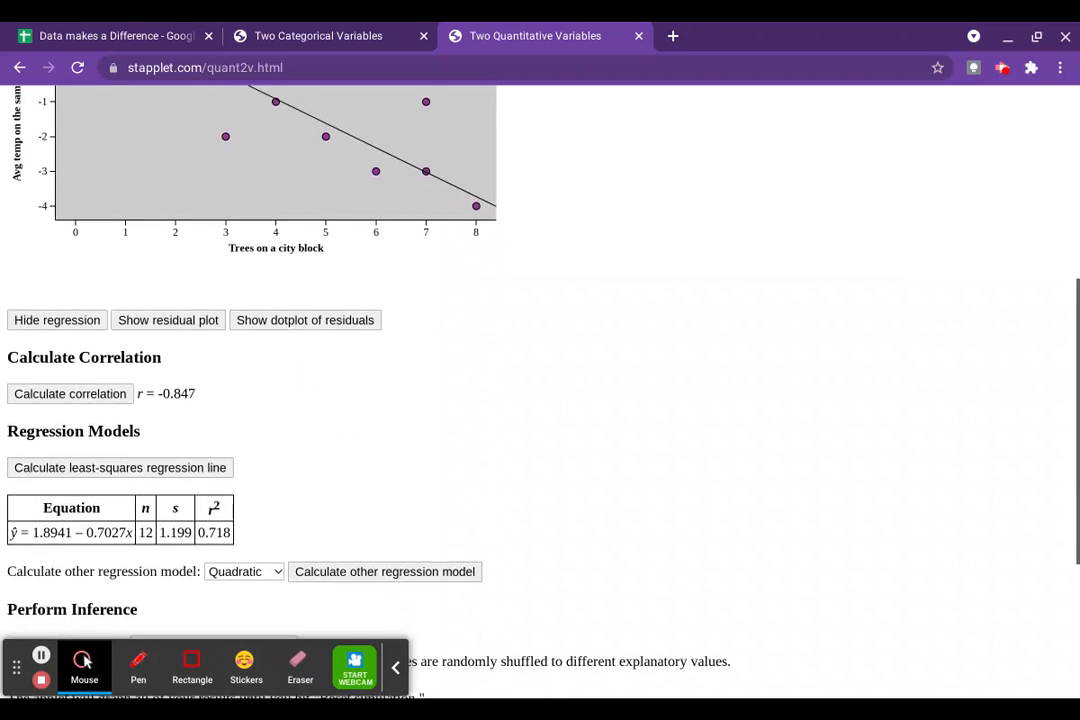
Revisit the Two Categorical Variables analysis of new eateries, and return to the Two Quantitative Variables page.
{"action": "scroll", "coordinate": [530, 390], "scroll_direction": "up", "scroll_amount": 5}
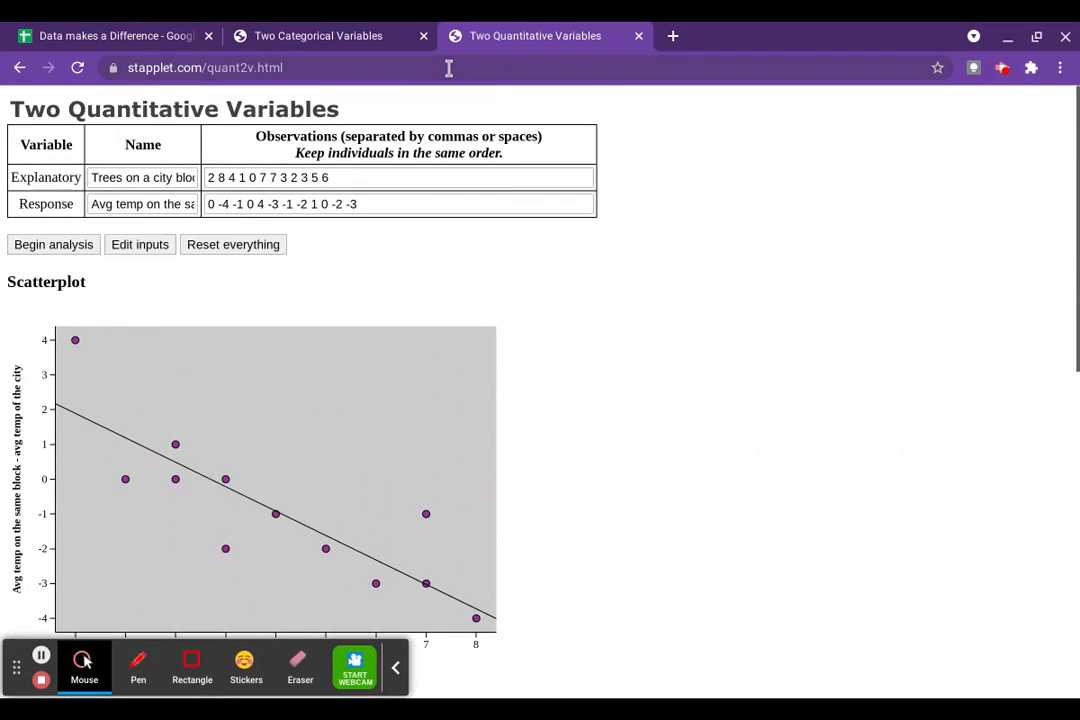
{"action": "left_click", "coordinate": [318, 36]}
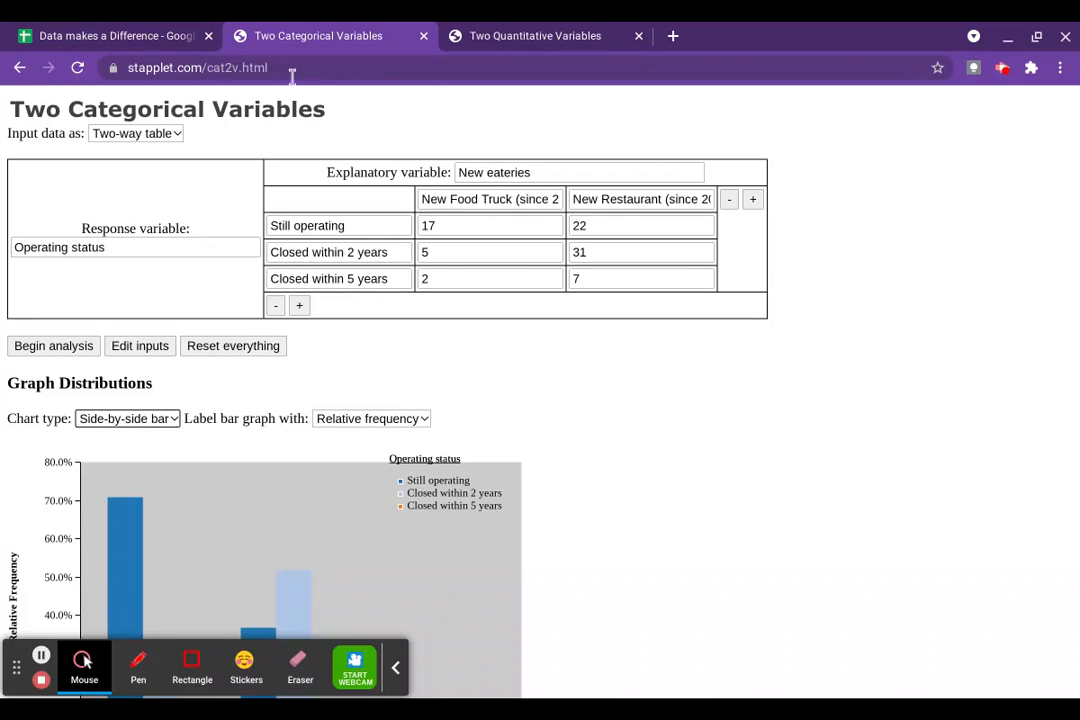
{"action": "left_click", "coordinate": [526, 40]}
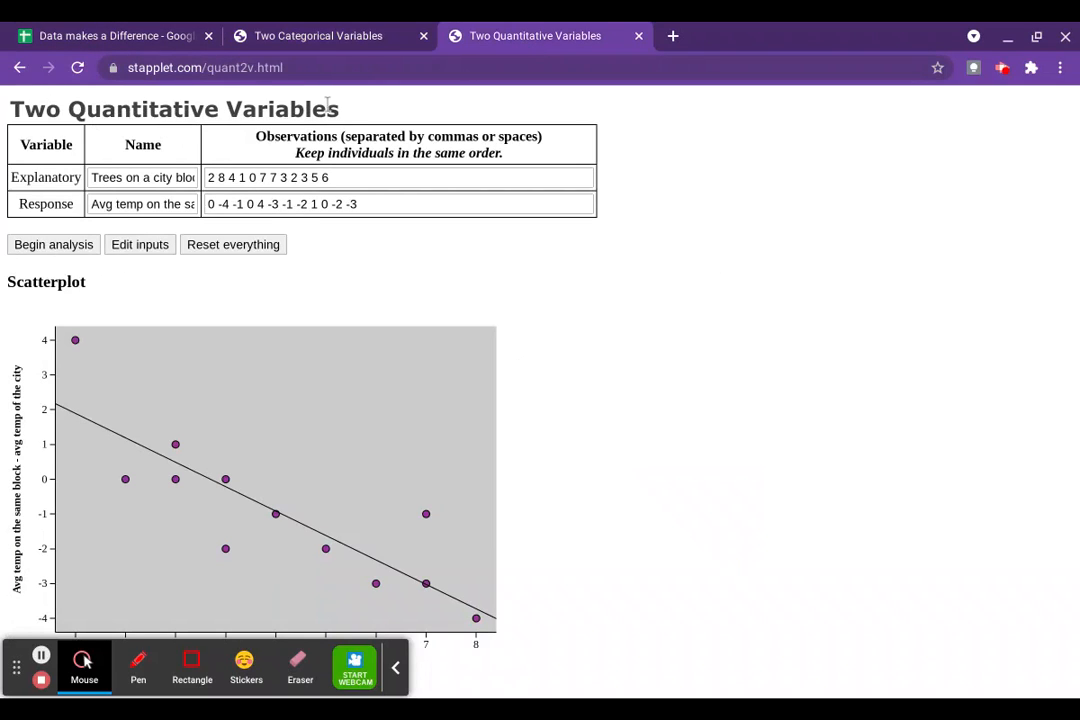